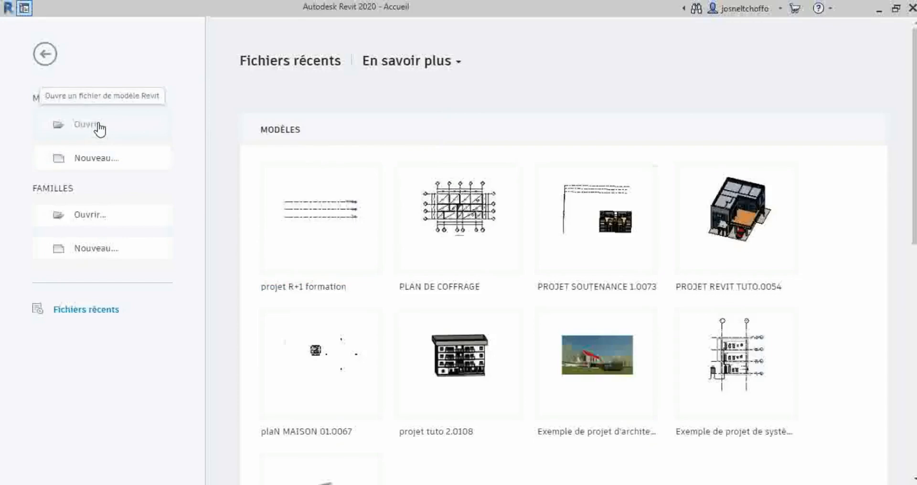
# Step: Open the existing project file "projet R+1 formation.rvt" from the Documents folder
pyautogui.click(98, 126)
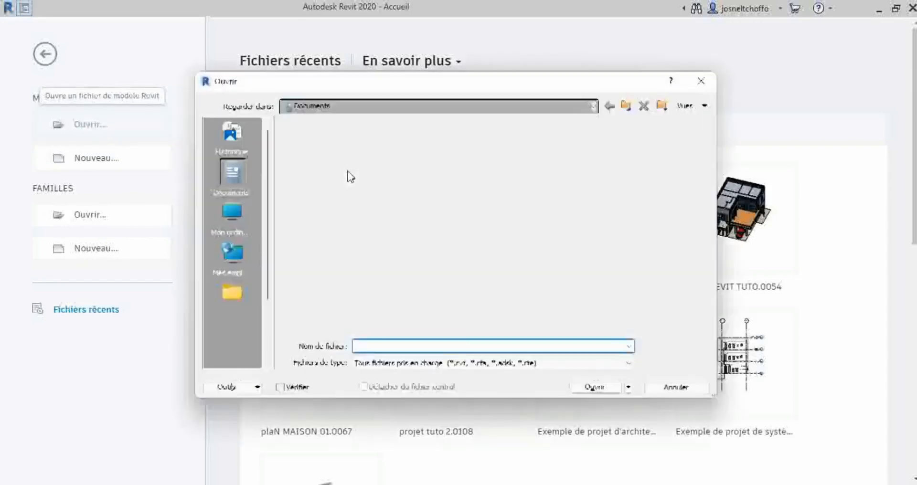
pyautogui.scroll(-7, 346, 228)
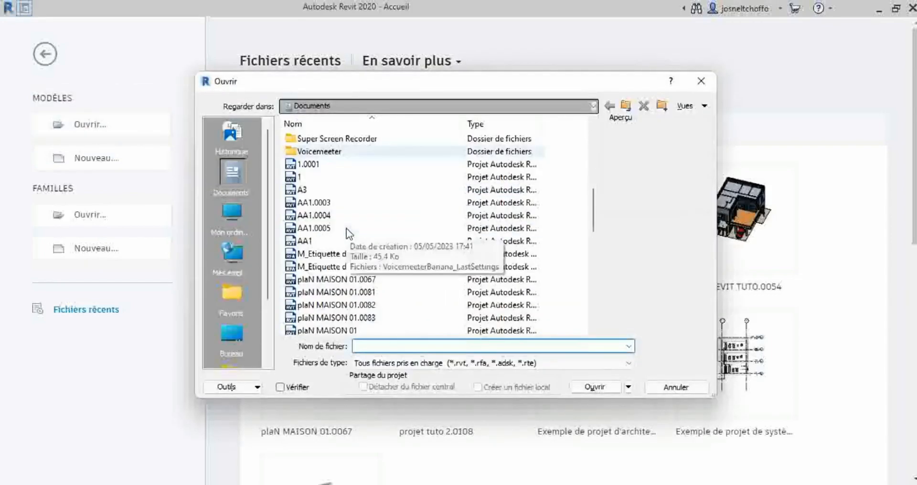
pyautogui.scroll(-1, 335, 263)
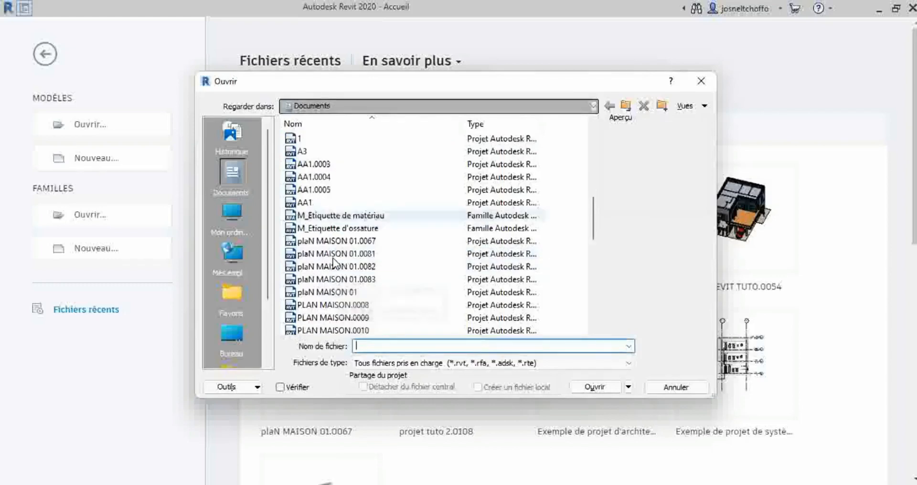
pyautogui.scroll(-1, 333, 260)
pyautogui.scroll(-1, 329, 251)
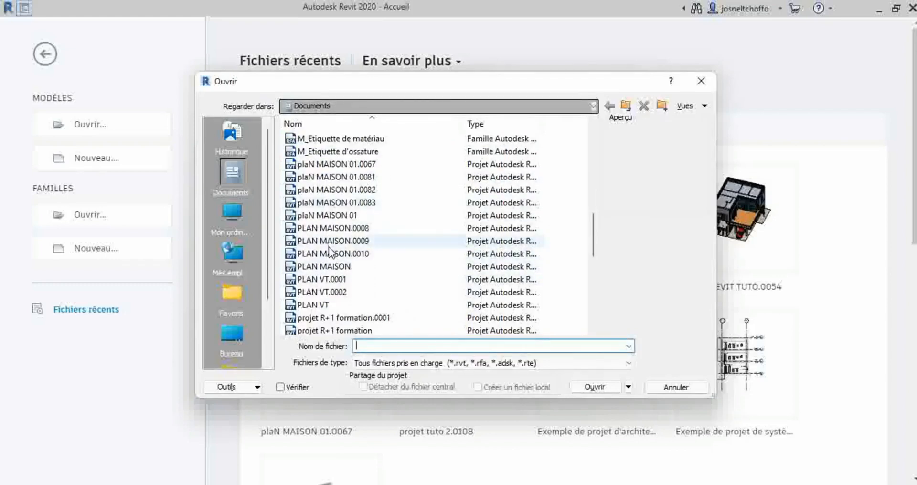
pyautogui.scroll(-1, 337, 322)
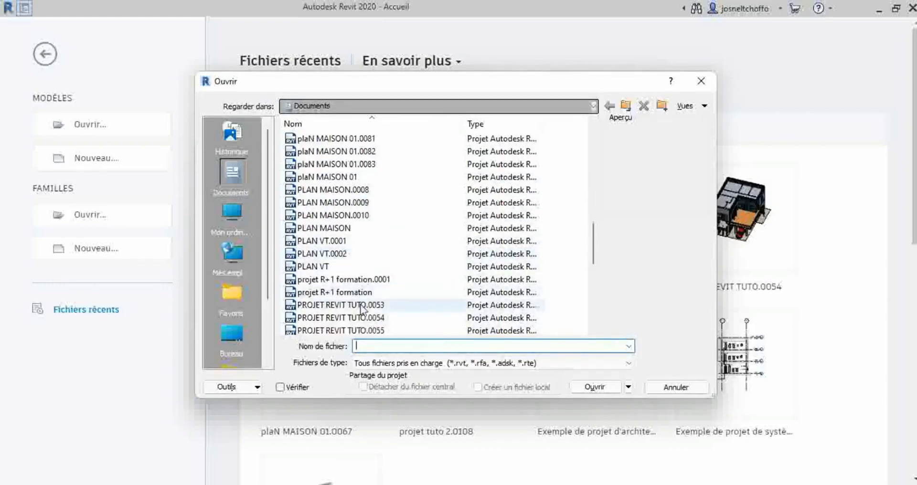
pyautogui.click(351, 293)
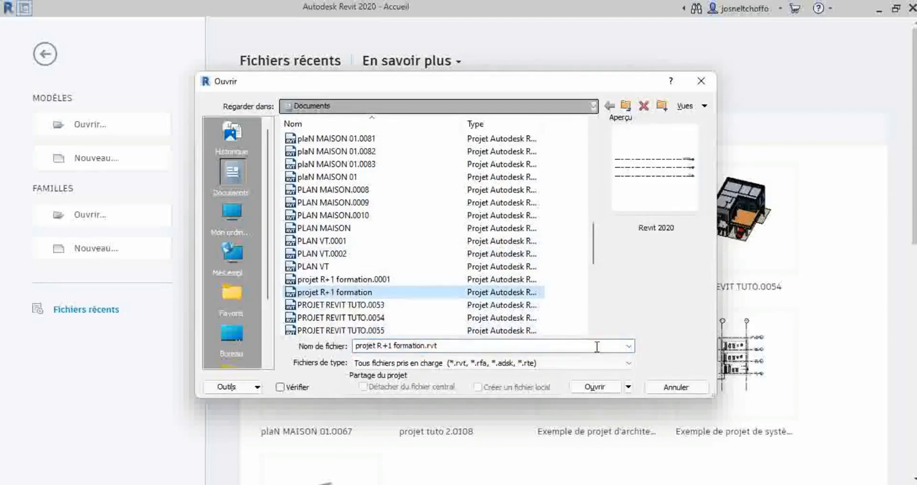
pyautogui.click(588, 387)
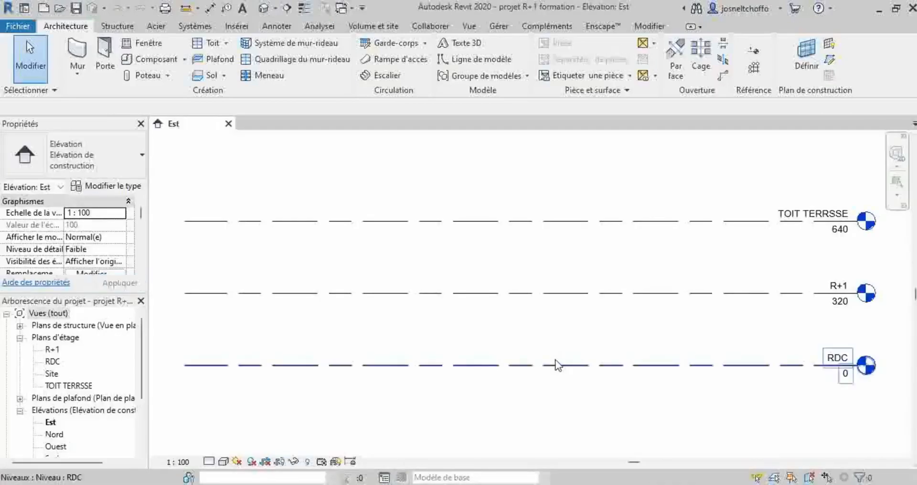
# Step: Look at the RDC floor plan and return to the Est elevation
pyautogui.doubleClick(51, 362)
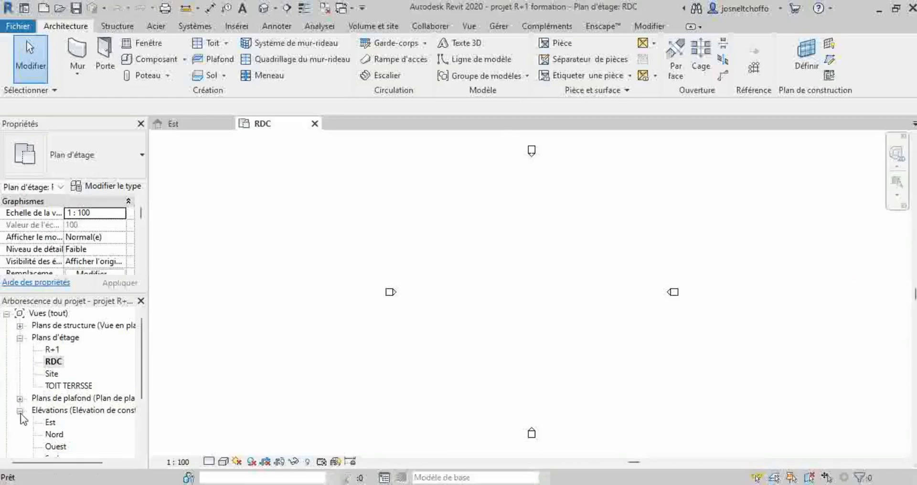
pyautogui.doubleClick(51, 423)
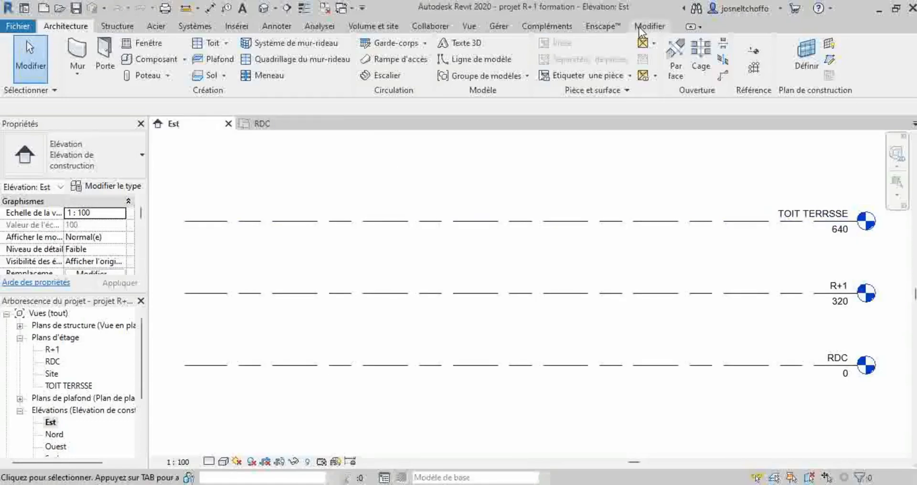
# Step: Set the project's length units to Centimètres in the project units and accept the settings
pyautogui.click(469, 27)
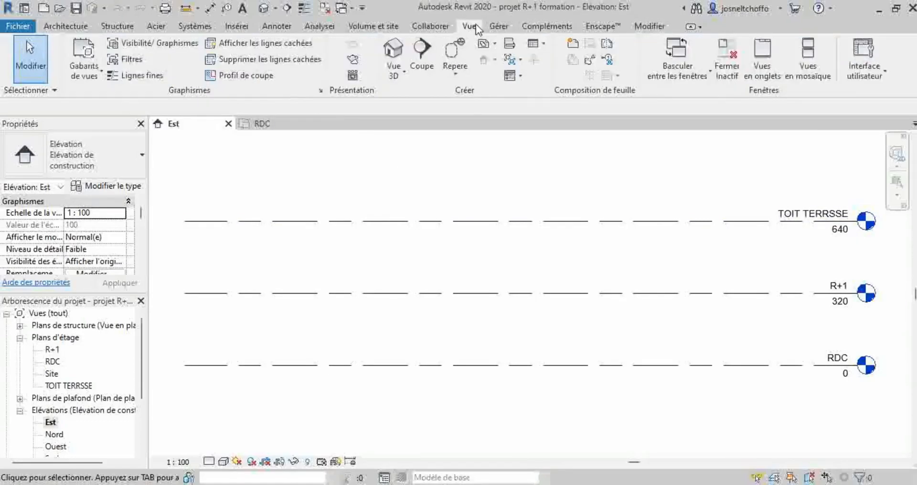
pyautogui.click(497, 27)
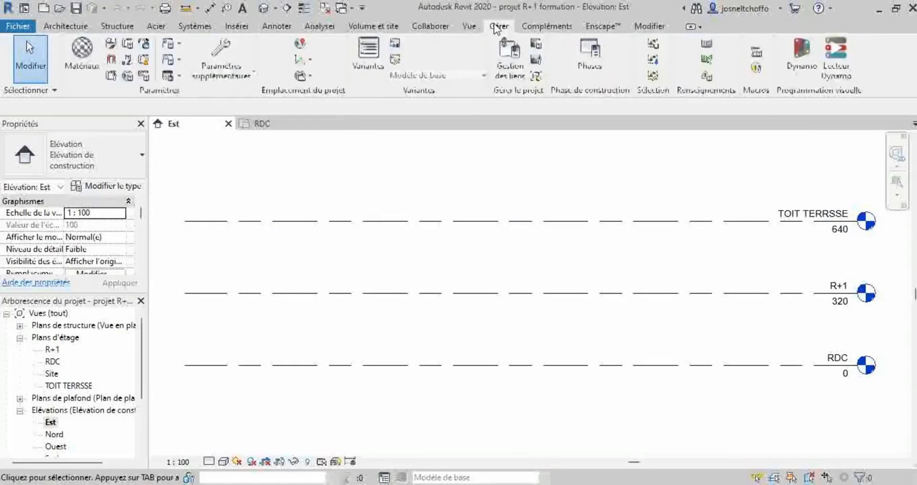
pyautogui.click(145, 75)
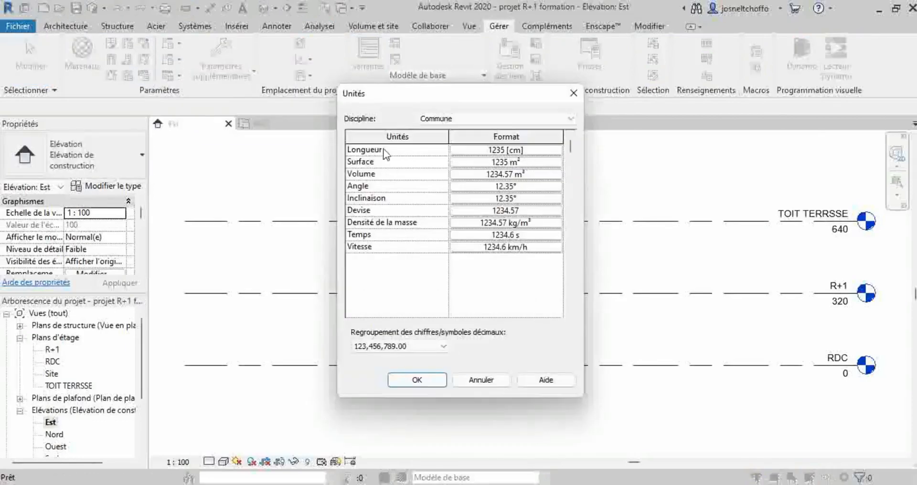
pyautogui.click(558, 149)
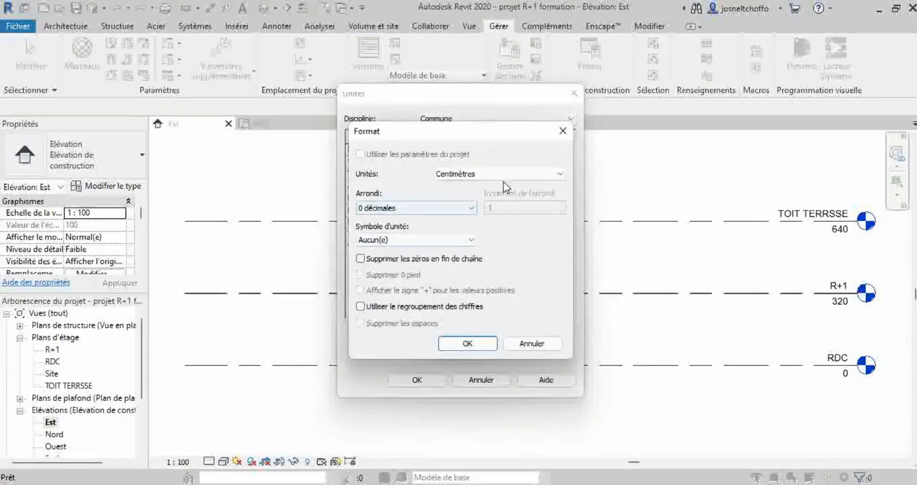
pyautogui.click(554, 176)
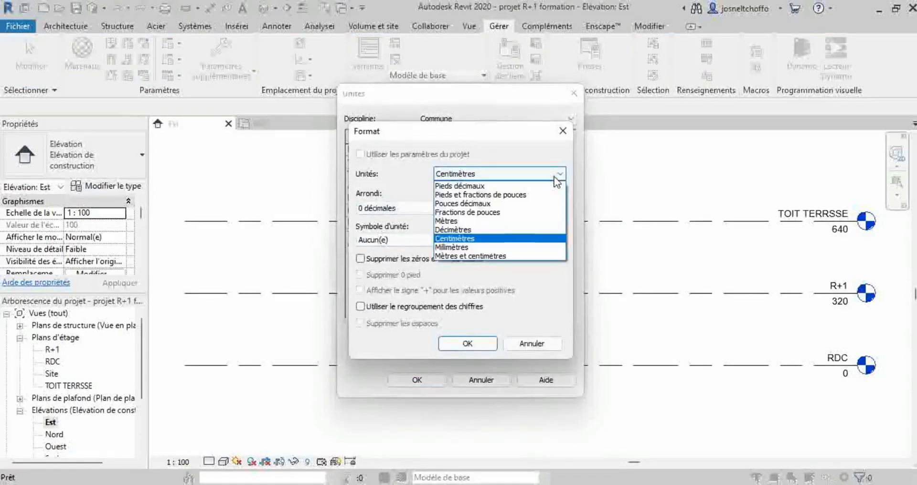
pyautogui.click(464, 239)
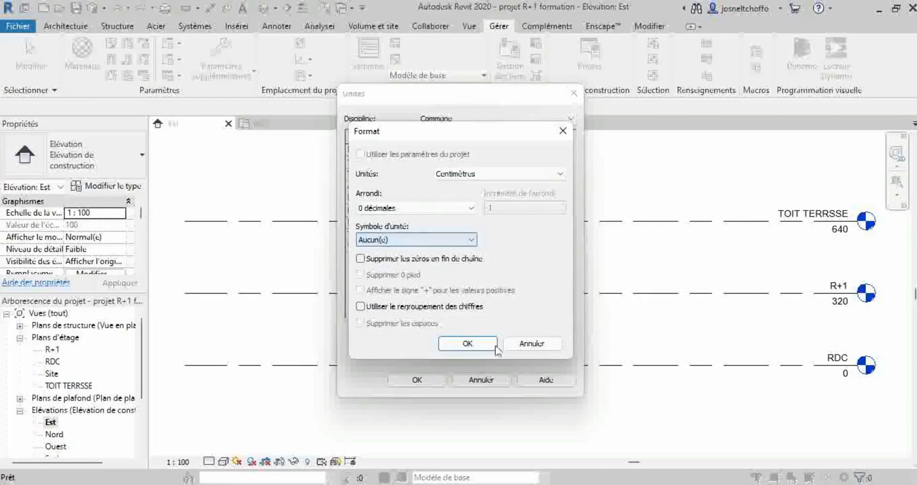
pyautogui.click(459, 344)
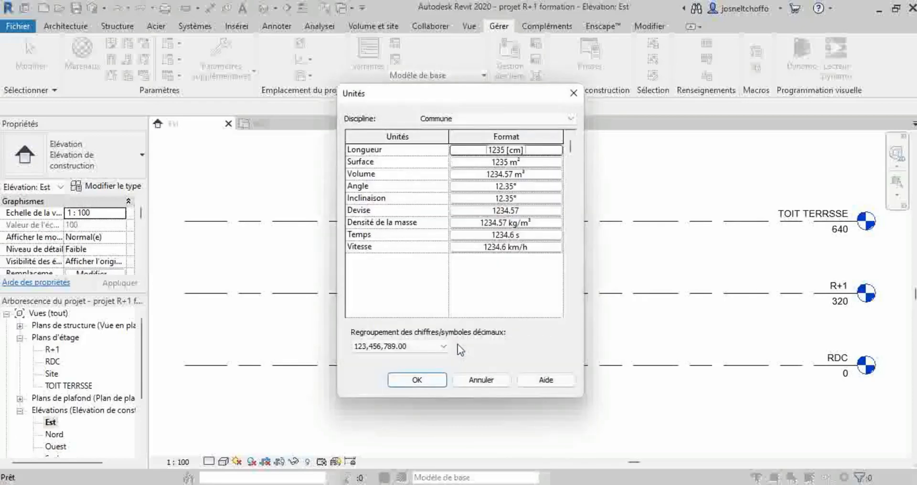
pyautogui.click(413, 380)
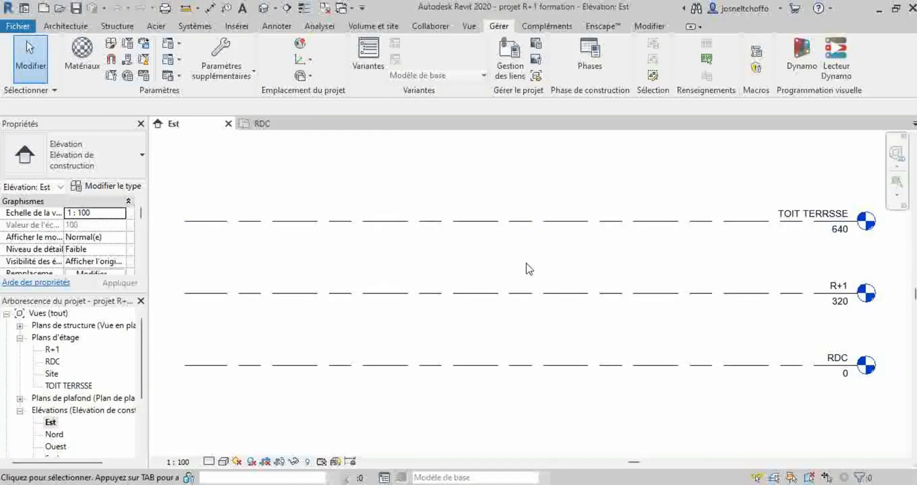
pyautogui.scroll(-1, 526, 263)
pyautogui.moveTo(526, 265); pyautogui.dragTo(514, 281, button='middle')
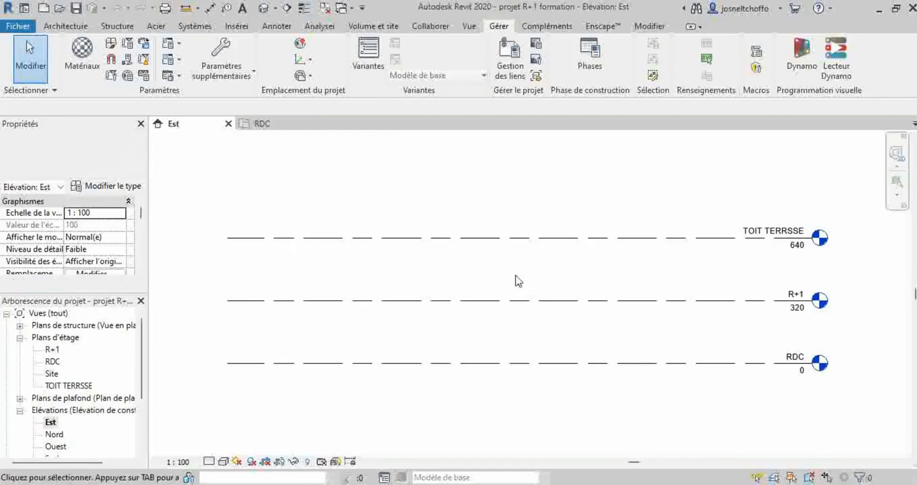
pyautogui.click(485, 300)
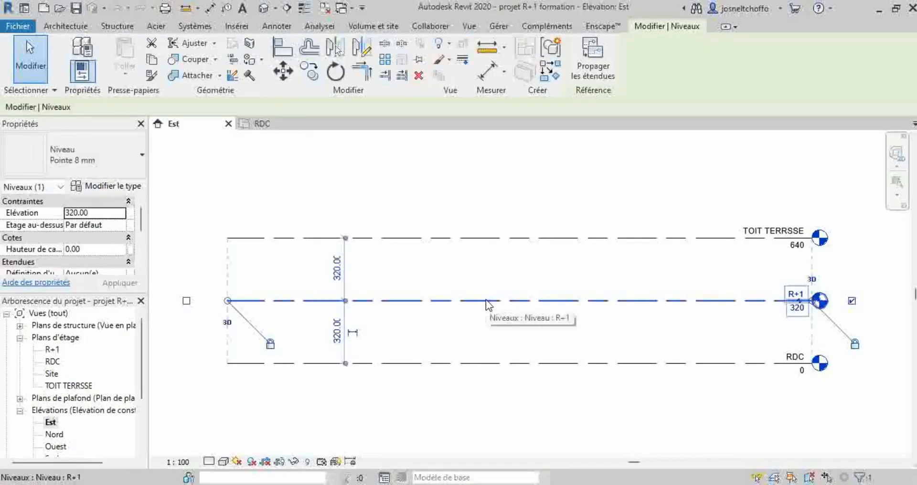
pyautogui.click(494, 286)
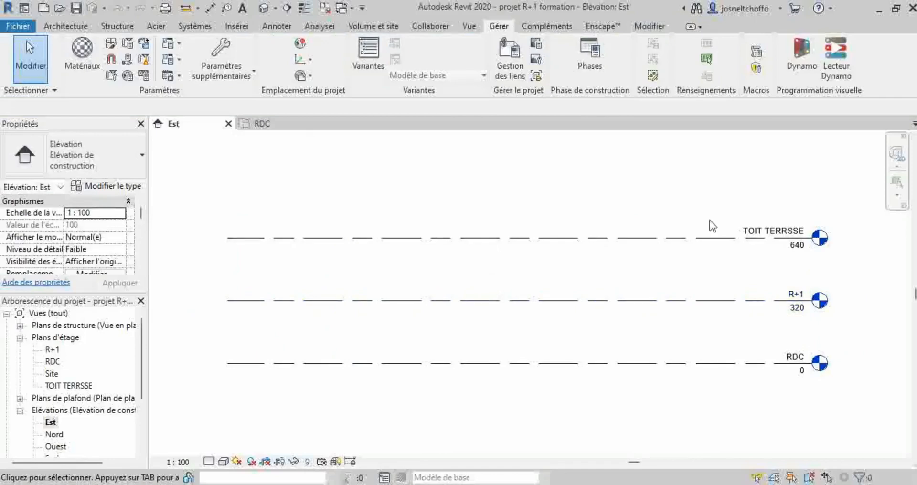
pyautogui.moveTo(836, 433); pyautogui.dragTo(568, 166)
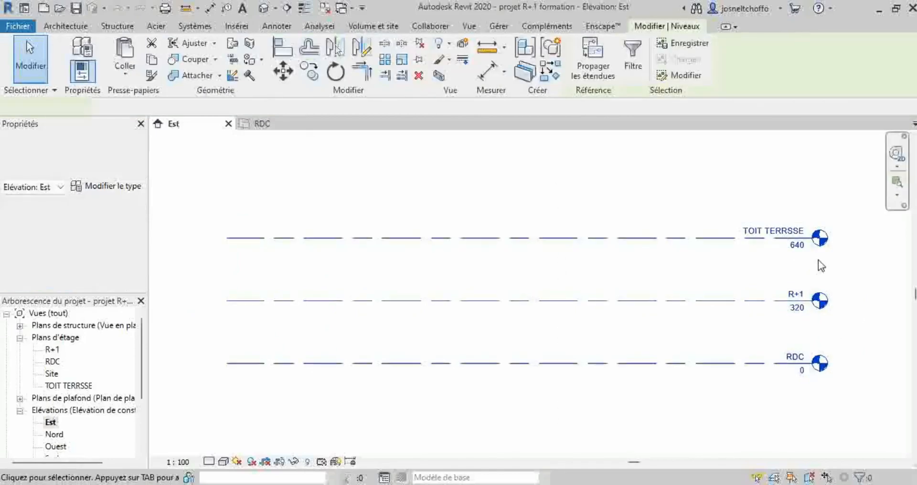
pyautogui.click(329, 180)
# Step: Delete the TOIT TERRSSE level together with its associated plan views
pyautogui.click(568, 241)
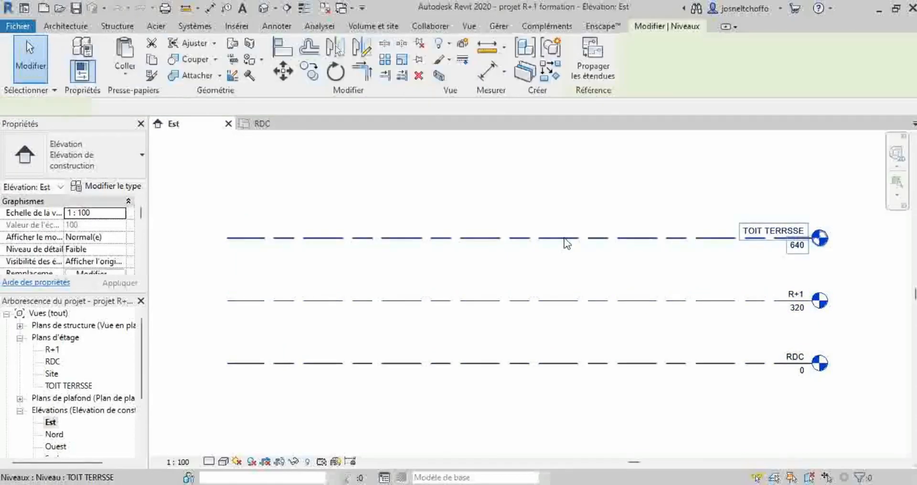
pyautogui.click(418, 76)
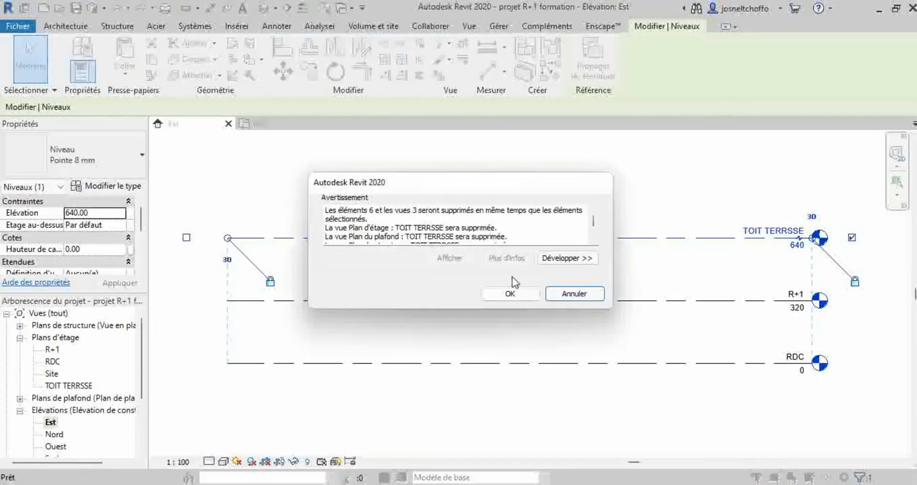
pyautogui.click(508, 293)
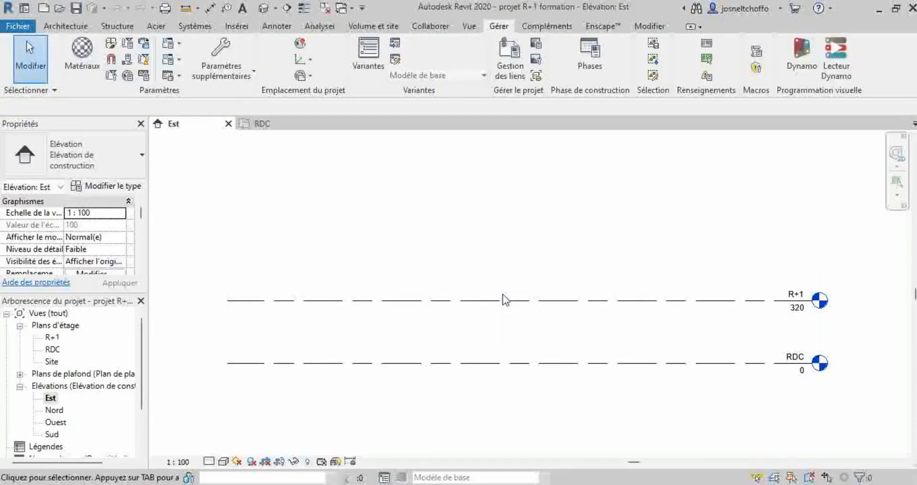
# Step: Name the lowest level RDC and the level above it R+1 in the Est elevation
pyautogui.click(792, 359)
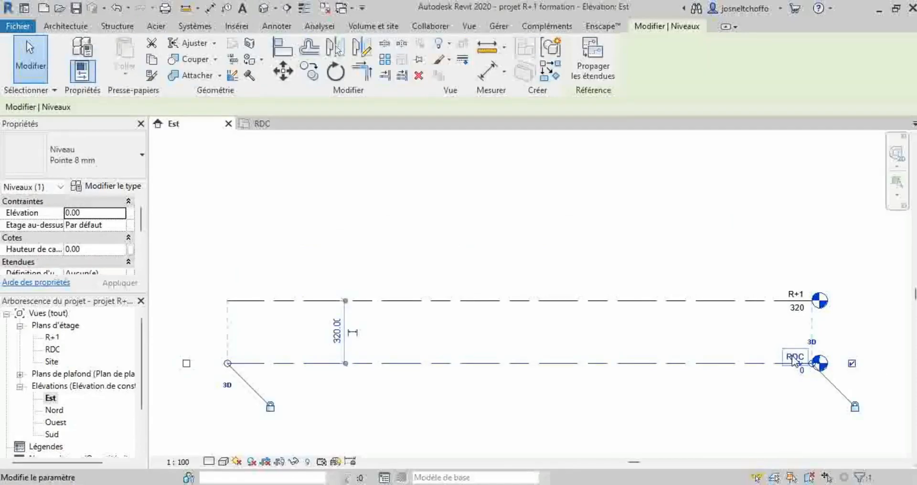
pyautogui.click(793, 358)
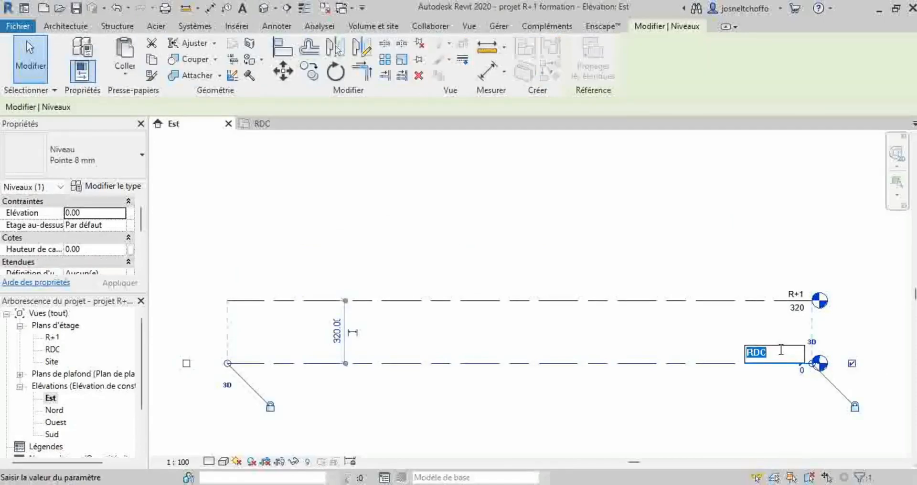
pyautogui.write('RDC')
pyautogui.press('Return')
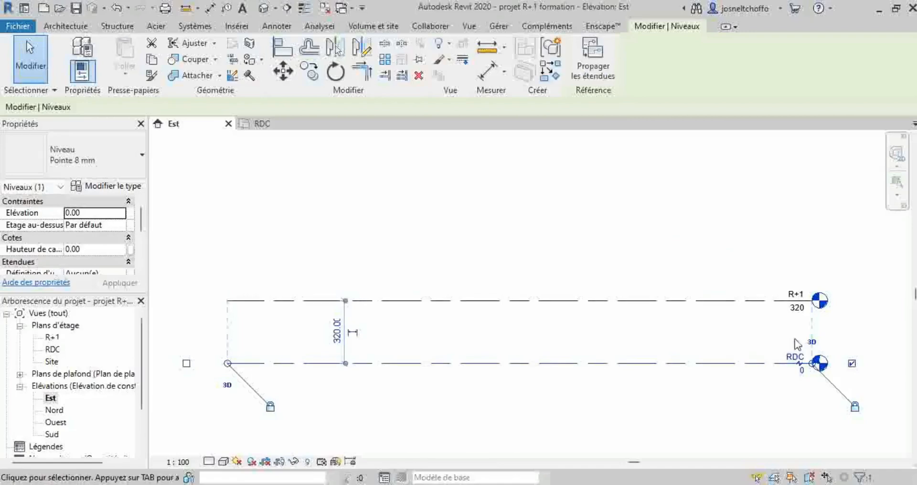
pyautogui.click(800, 297)
pyautogui.click(800, 293)
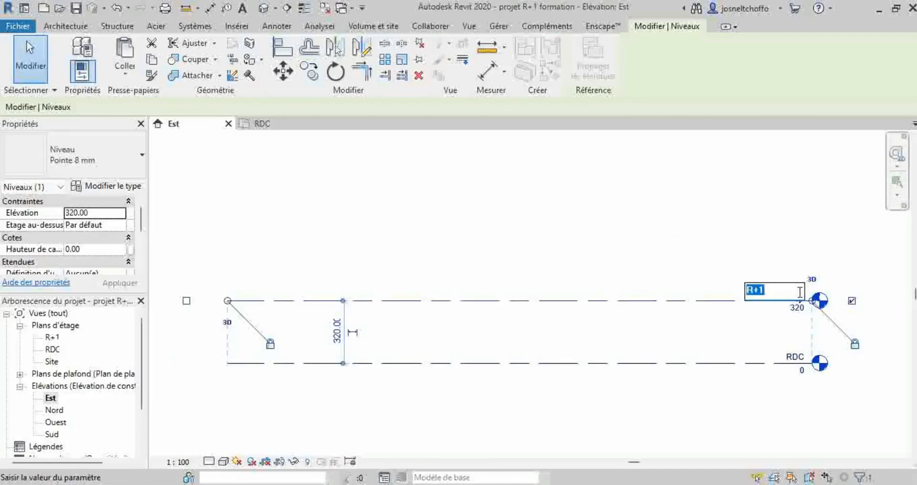
pyautogui.write('R+1')
pyautogui.press('Return')
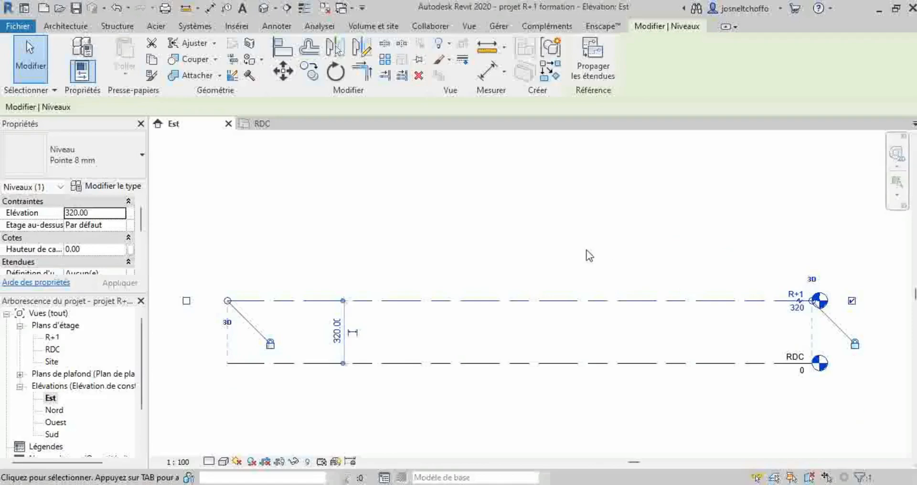
pyautogui.click(587, 251)
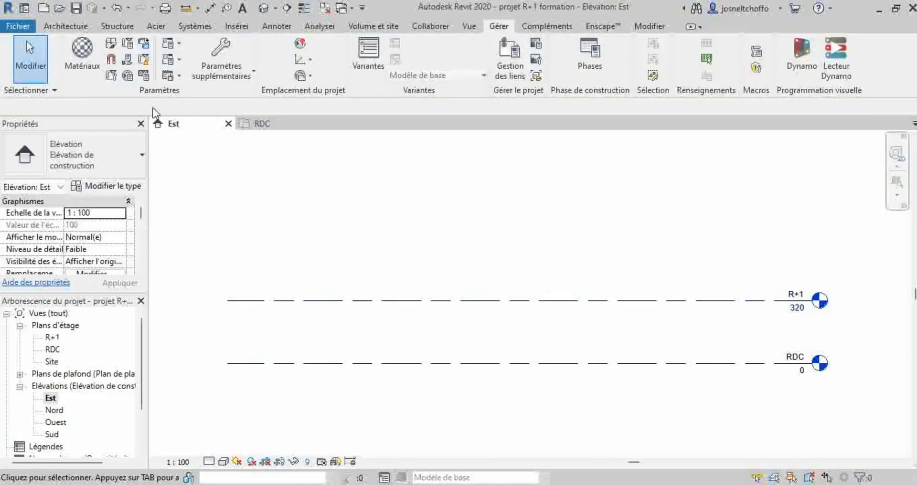
# Step: Draw a new level 320 cm above R+1, ending it in line with the existing level heads
pyautogui.click(66, 26)
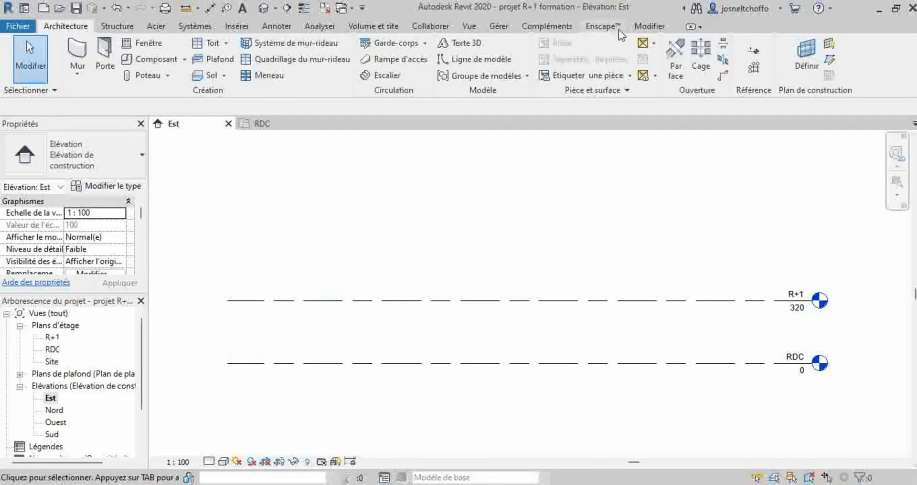
pyautogui.click(755, 52)
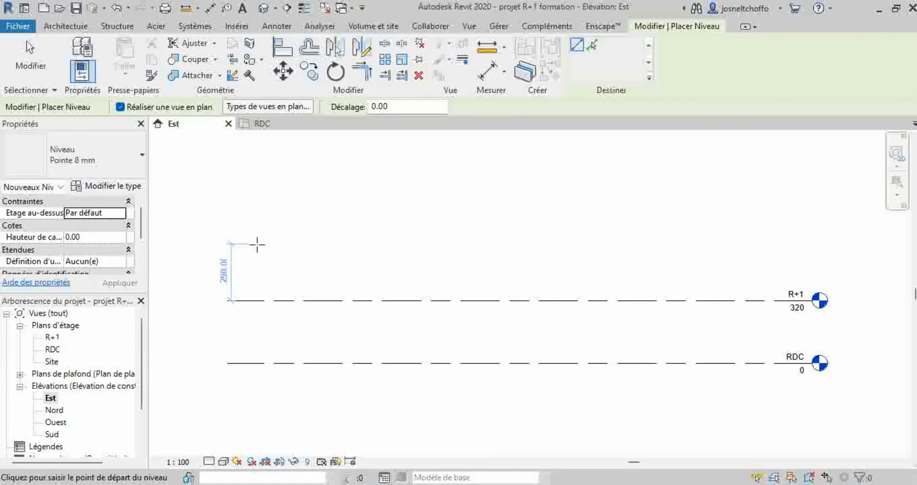
pyautogui.write('320')
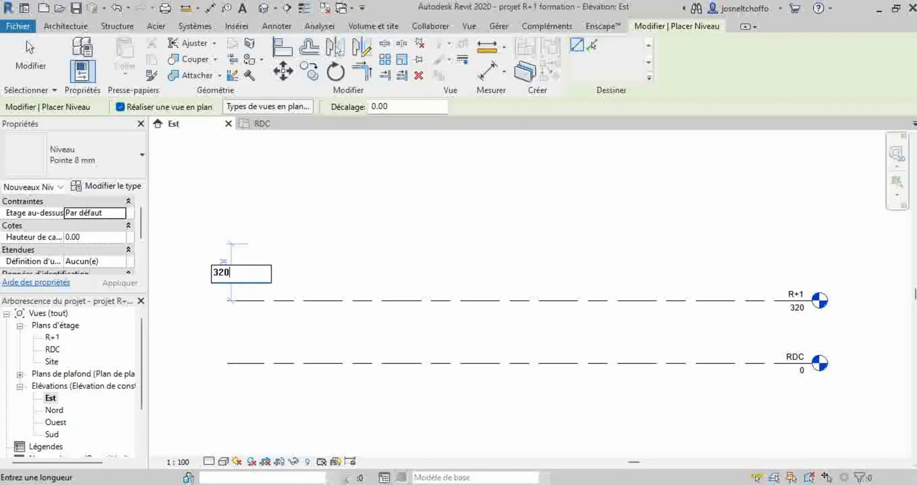
pyautogui.press('Return')
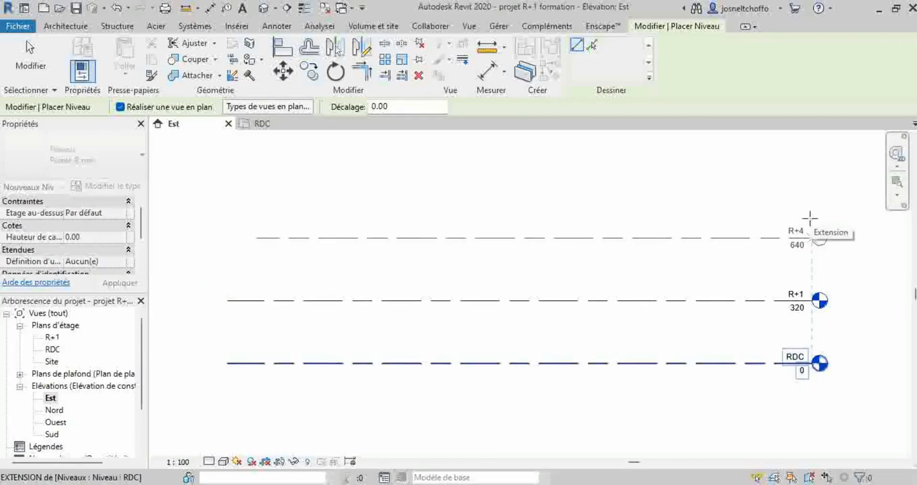
pyautogui.click(810, 218)
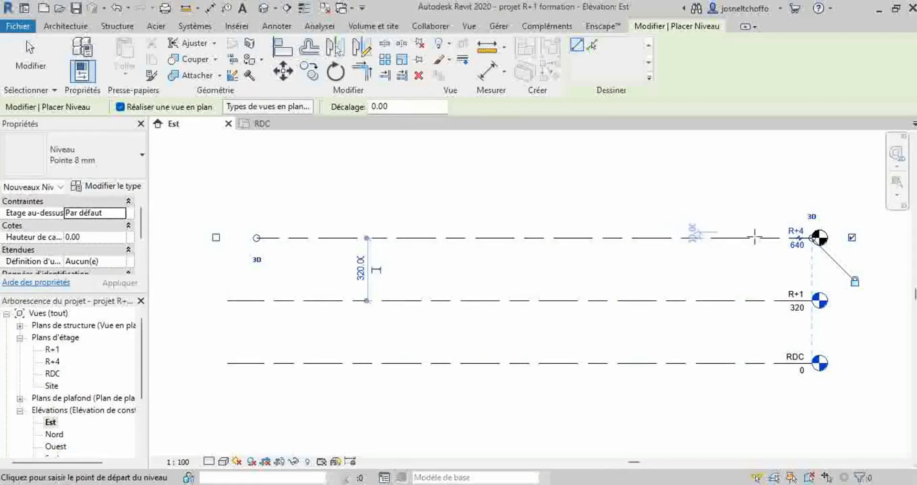
pyautogui.click(799, 238)
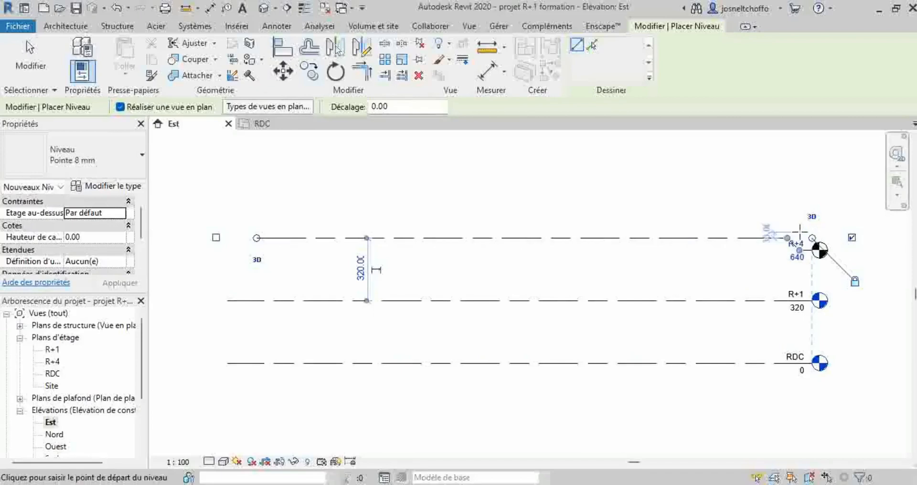
pyautogui.press('Escape')
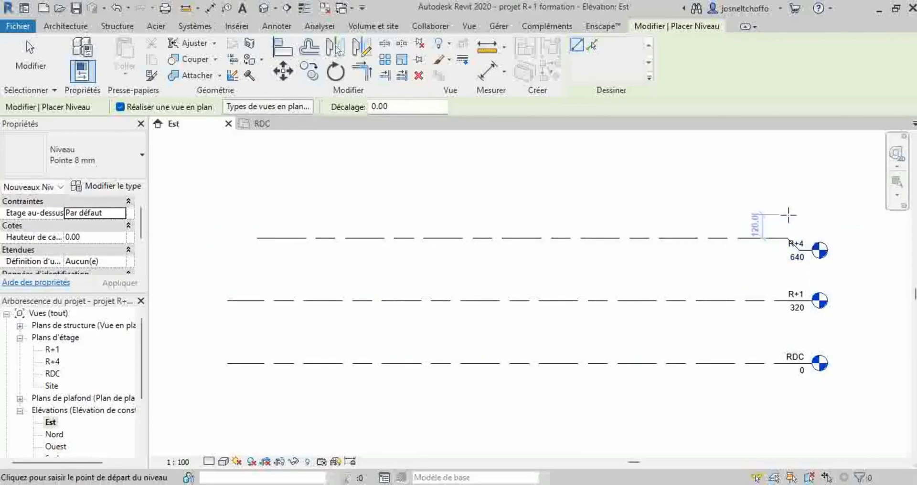
pyautogui.click(116, 8)
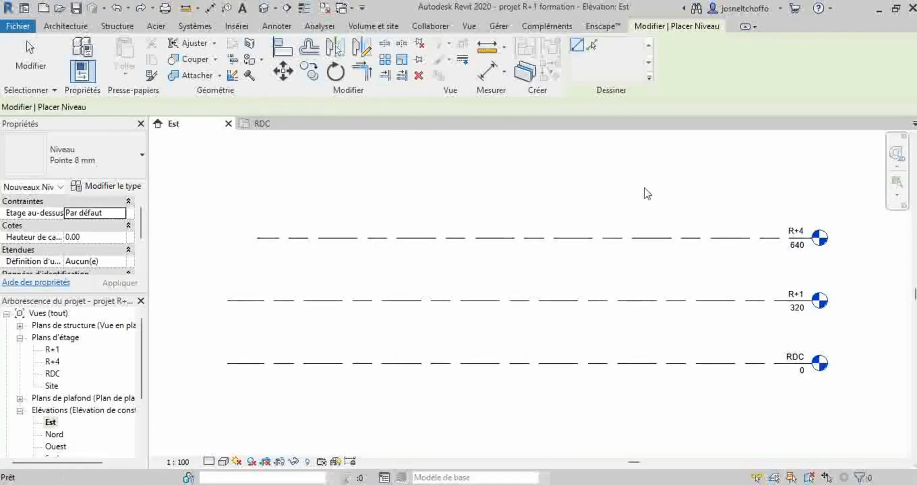
pyautogui.press('Escape')
# Step: Rename the topmost level, at elevation 640, as R+2 together with its plan view
pyautogui.click(798, 234)
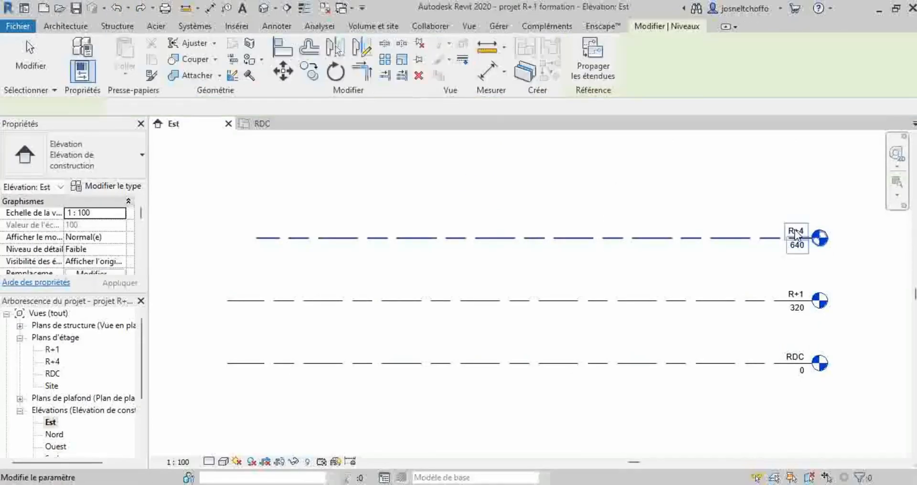
pyautogui.click(798, 232)
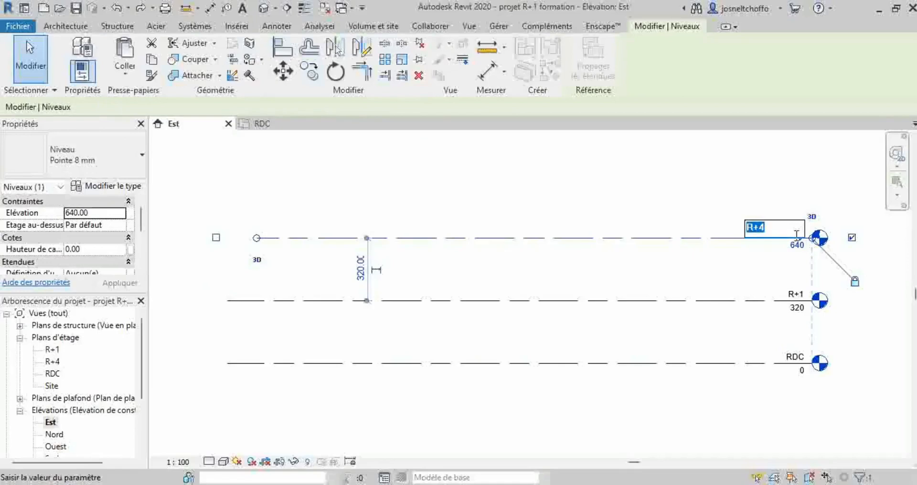
pyautogui.write('R+2')
pyautogui.press('Return')
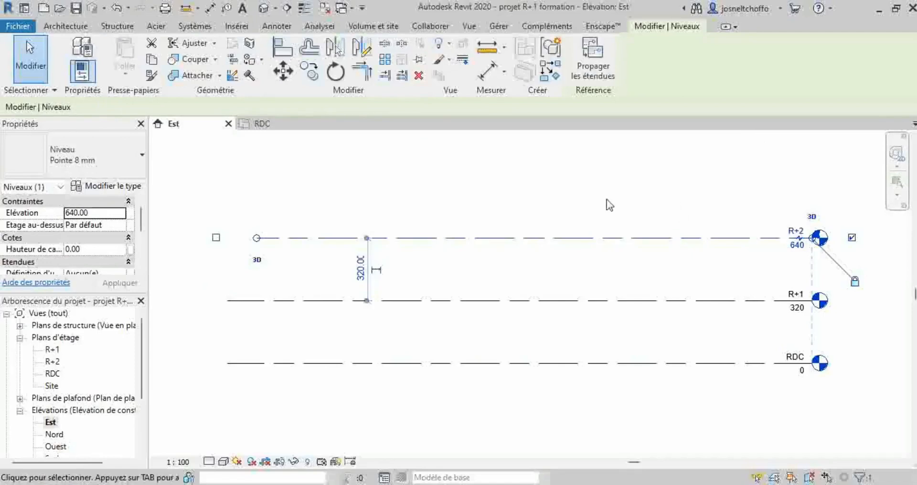
# Step: Extend the R+2 level line's left end to align with the levels below and save the project
pyautogui.click(217, 238)
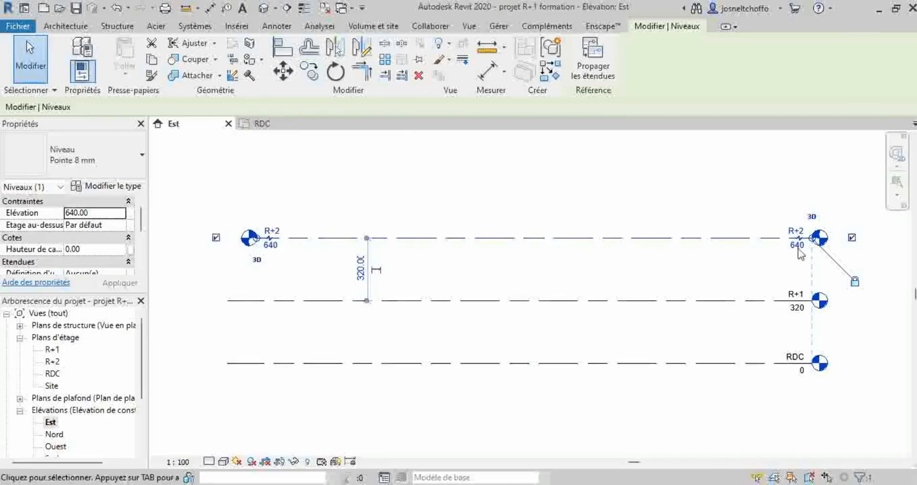
pyautogui.click(217, 238)
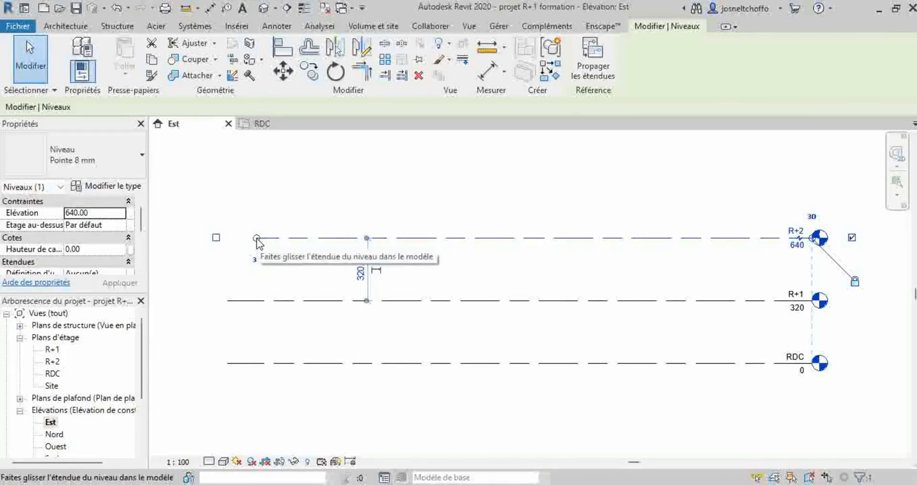
pyautogui.moveTo(258, 242); pyautogui.dragTo(222, 238)
pyautogui.moveTo(204, 238); pyautogui.dragTo(227, 237)
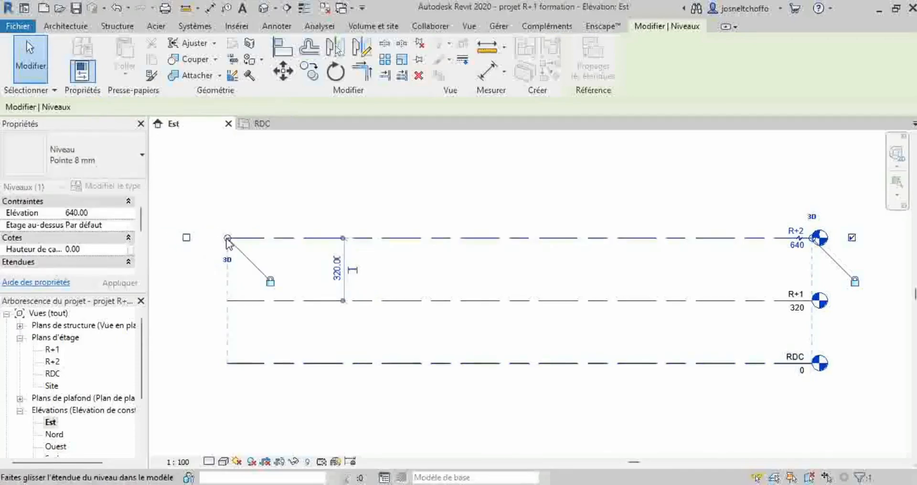
pyautogui.click(288, 199)
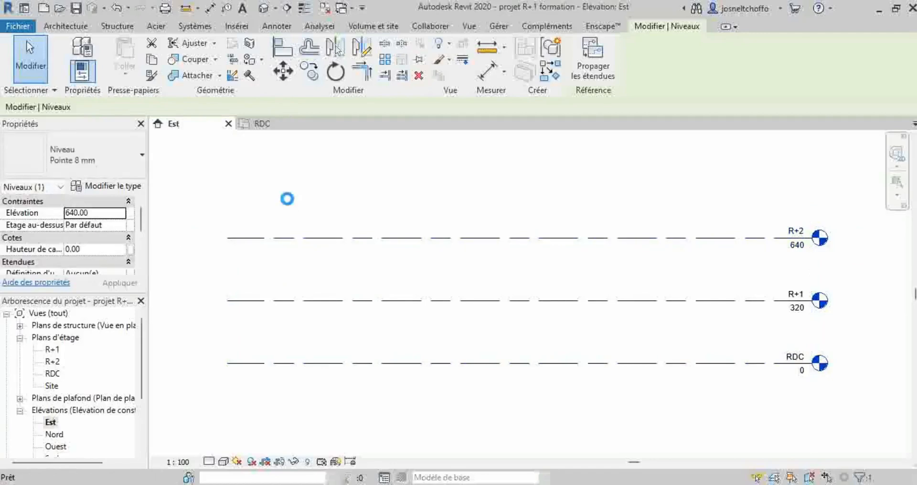
pyautogui.click(78, 10)
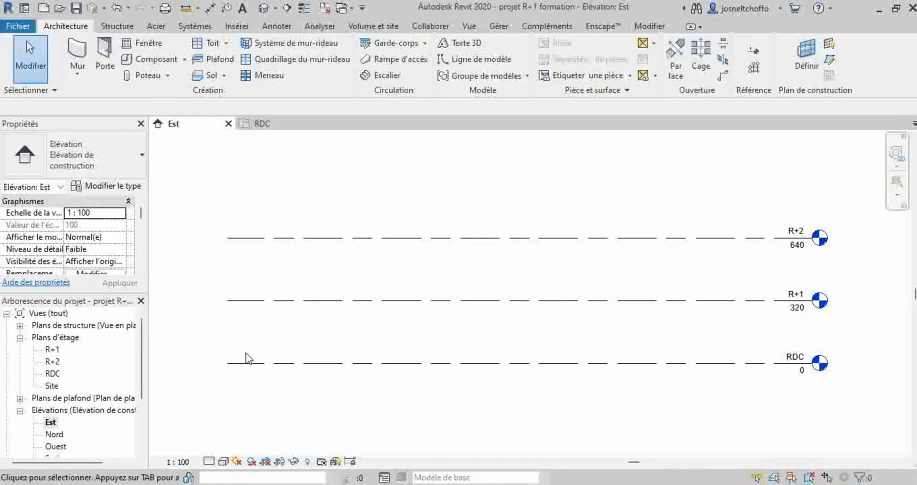
# Step: Open the RDC floor plan and start a wall with the basic type Générique - 200 mm
pyautogui.doubleClick(60, 374)
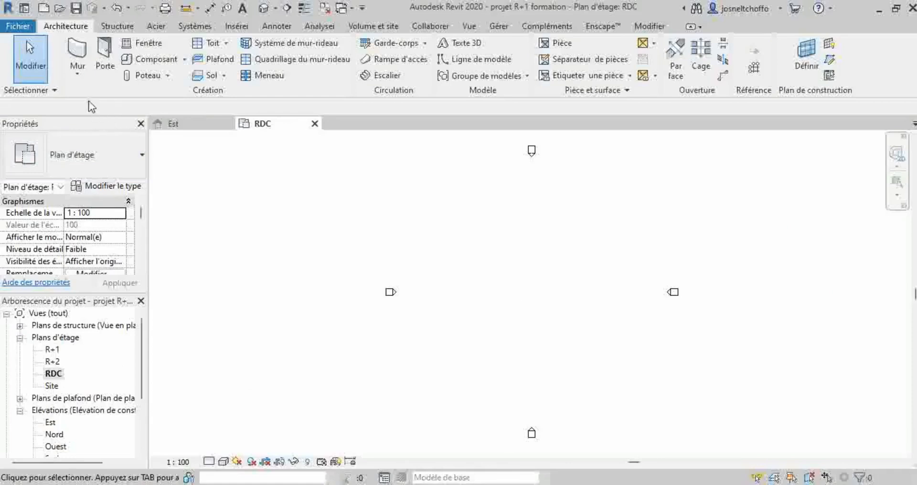
pyautogui.click(79, 53)
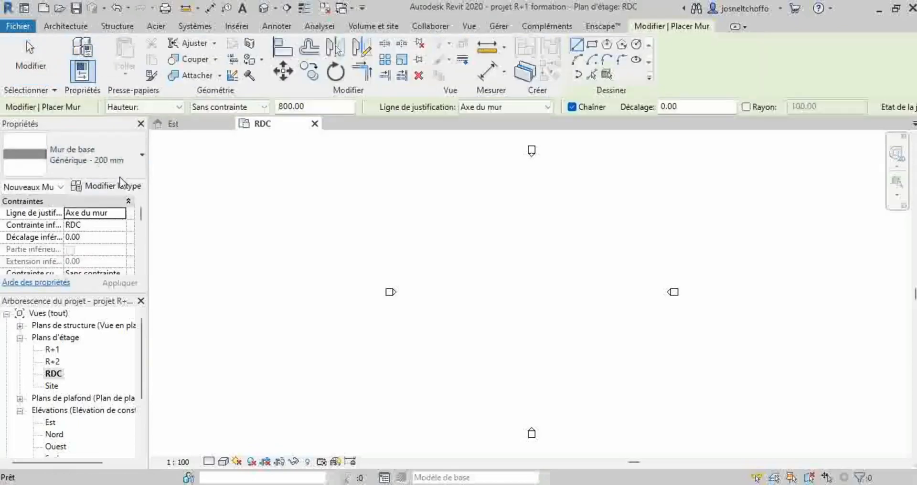
pyautogui.click(140, 156)
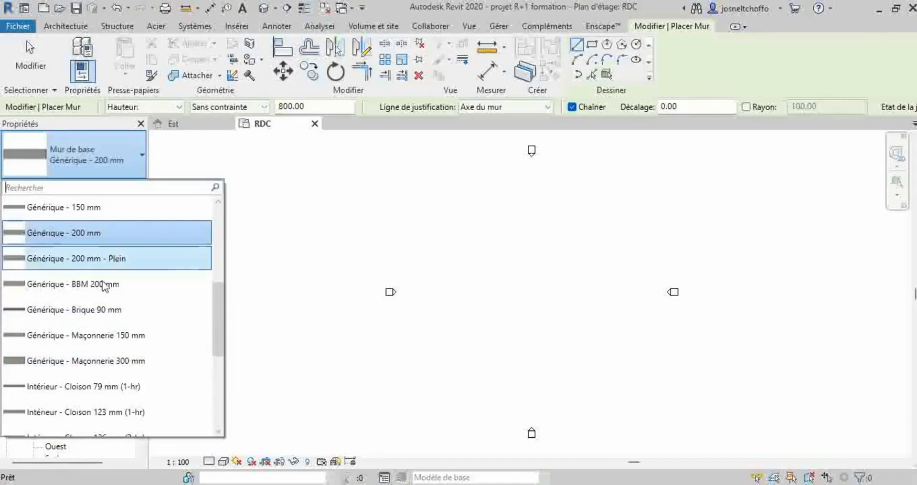
pyautogui.scroll(-3, 97, 339)
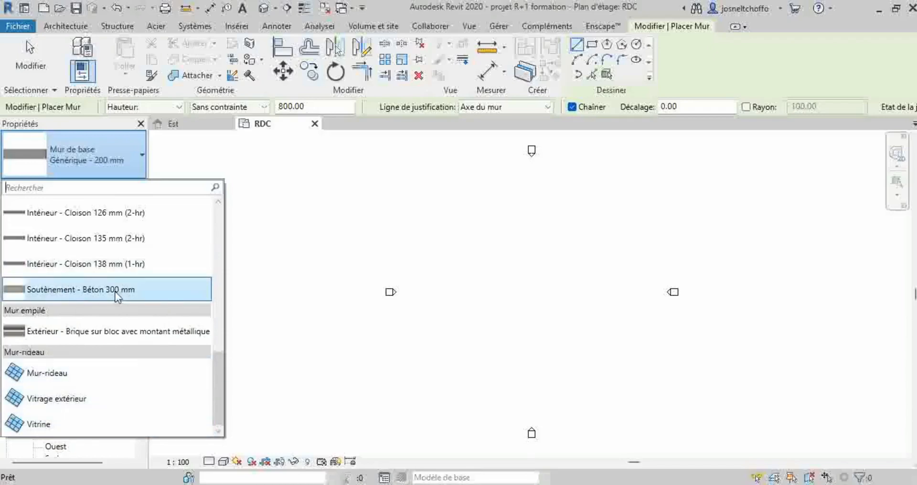
pyautogui.scroll(5, 111, 288)
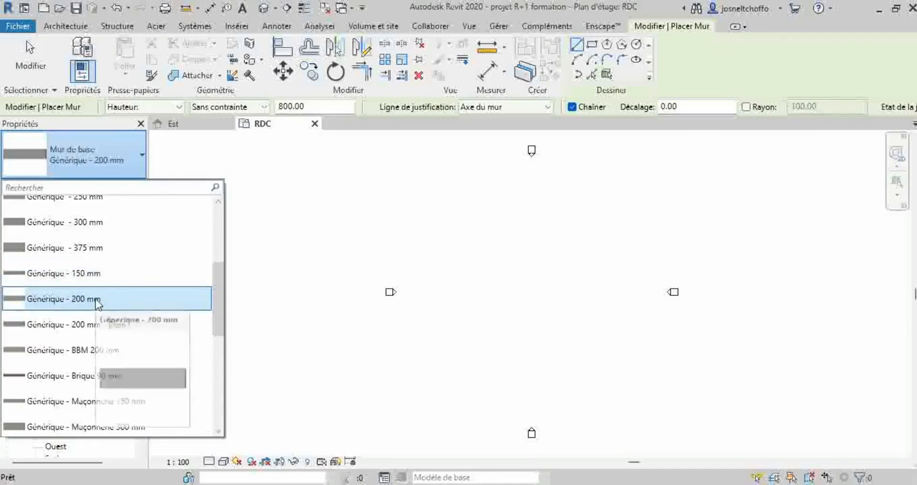
pyautogui.click(98, 300)
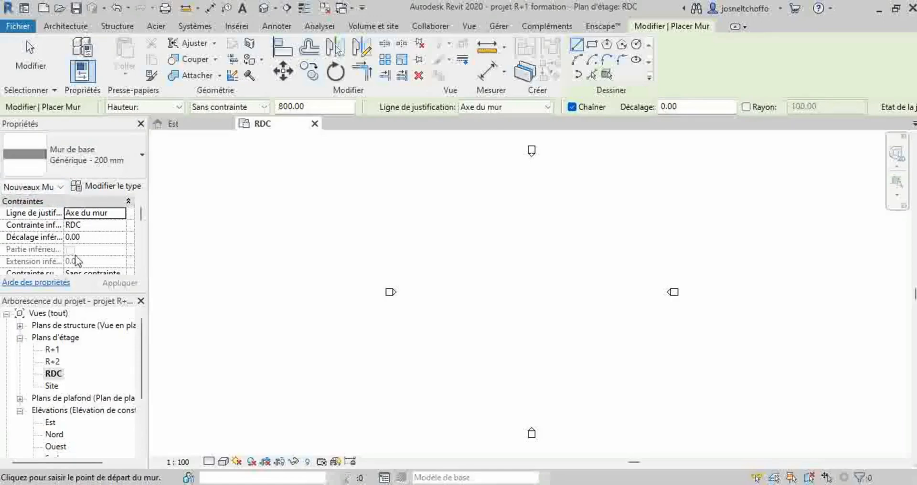
# Step: Draw a horizontal wall about 2900 cm long and continue from its right end with a 2000 cm wall downwards
pyautogui.click(279, 225)
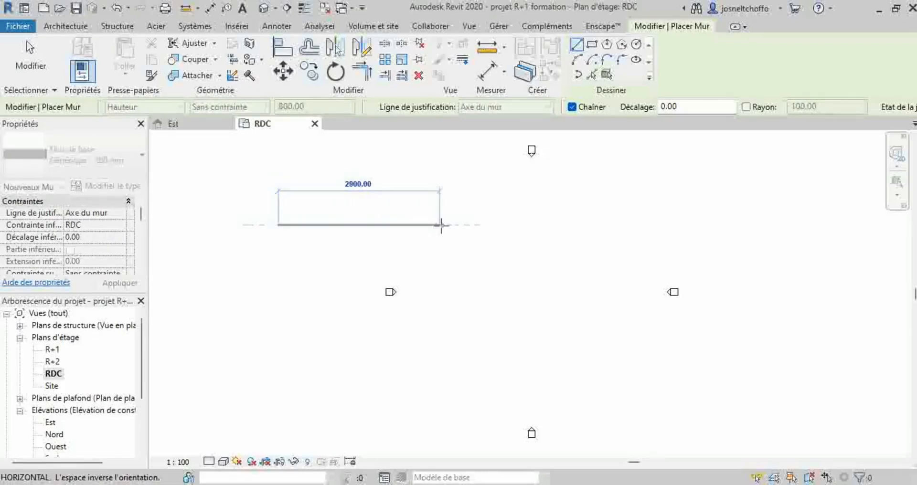
pyautogui.click(441, 225)
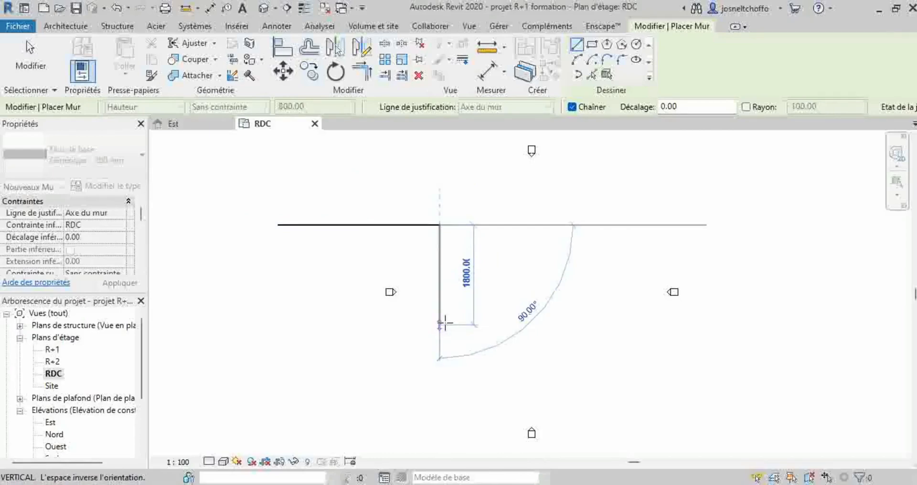
pyautogui.write('2')
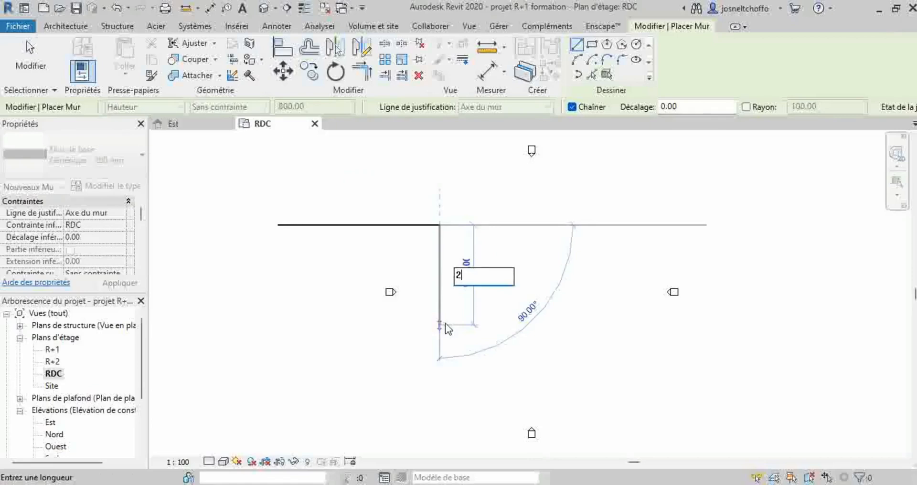
pyautogui.write('000')
pyautogui.press('Return')
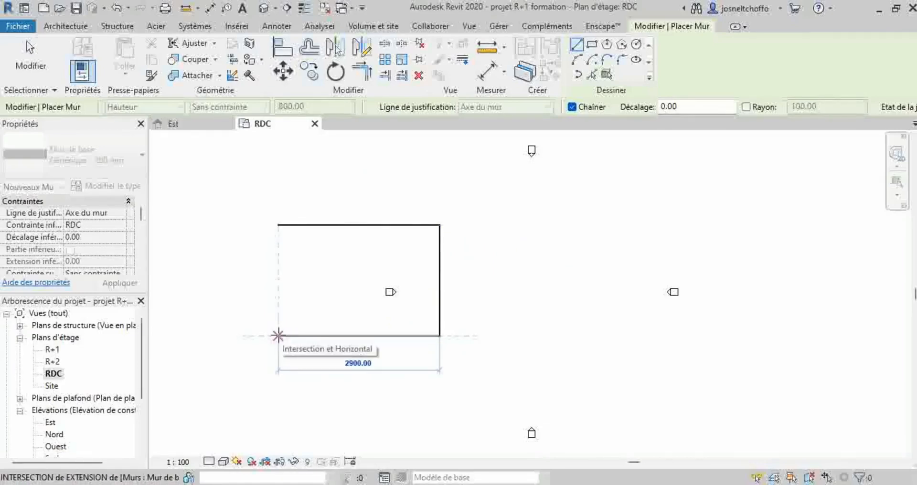
# Step: Draw the lower wall leftwards as a 300 cm segment plus about 2600 cm, and close the rectangle at the first wall's starting point
pyautogui.write('3')
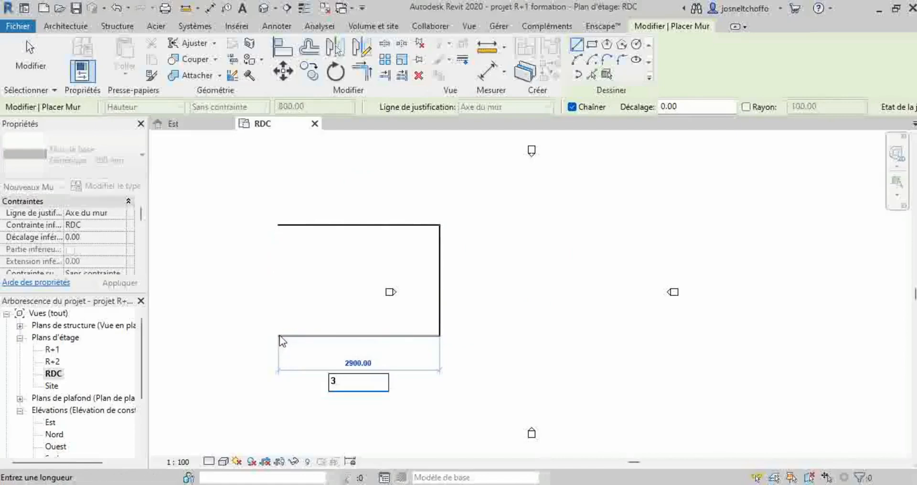
pyautogui.write('00')
pyautogui.press('Return')
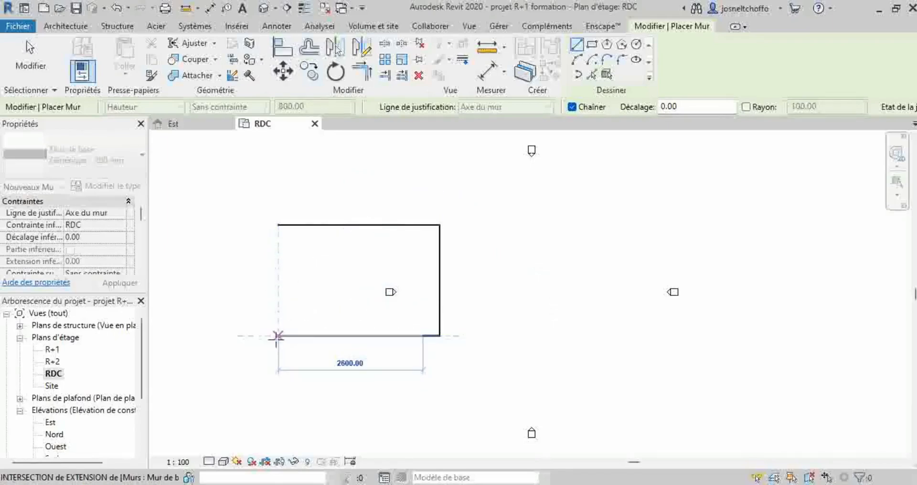
pyautogui.click(277, 335)
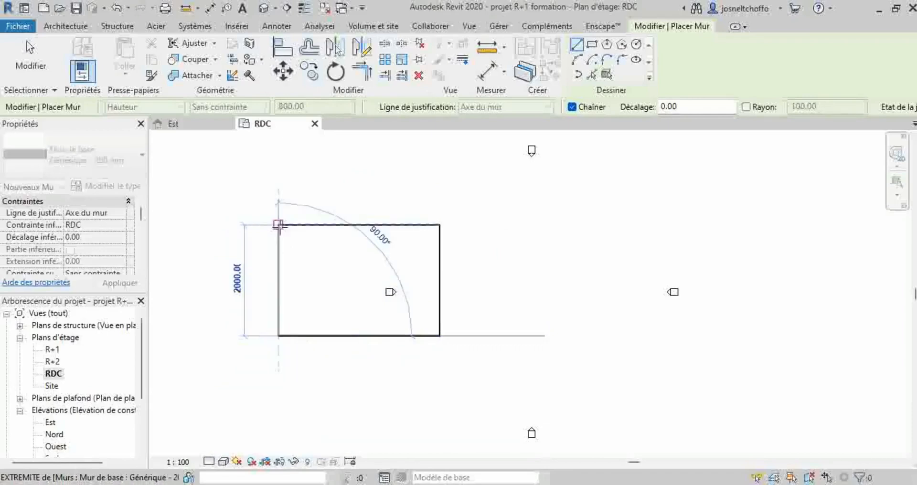
pyautogui.click(278, 224)
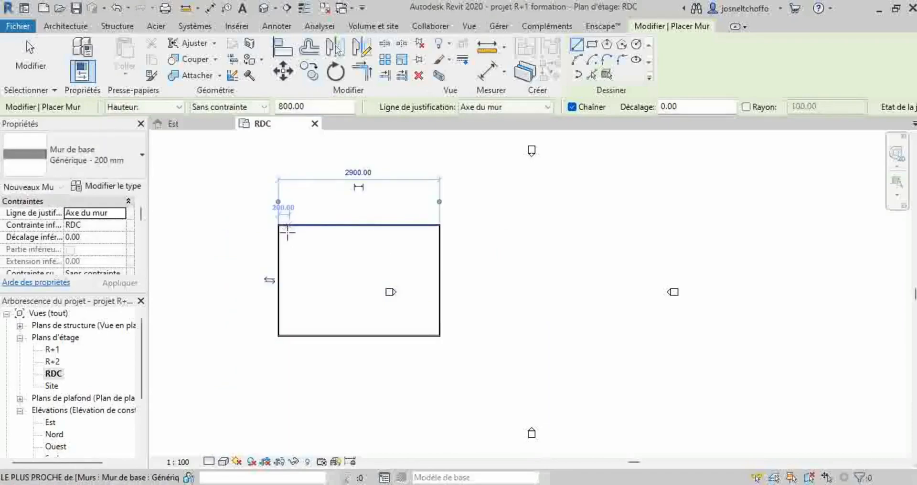
pyautogui.press('Escape')
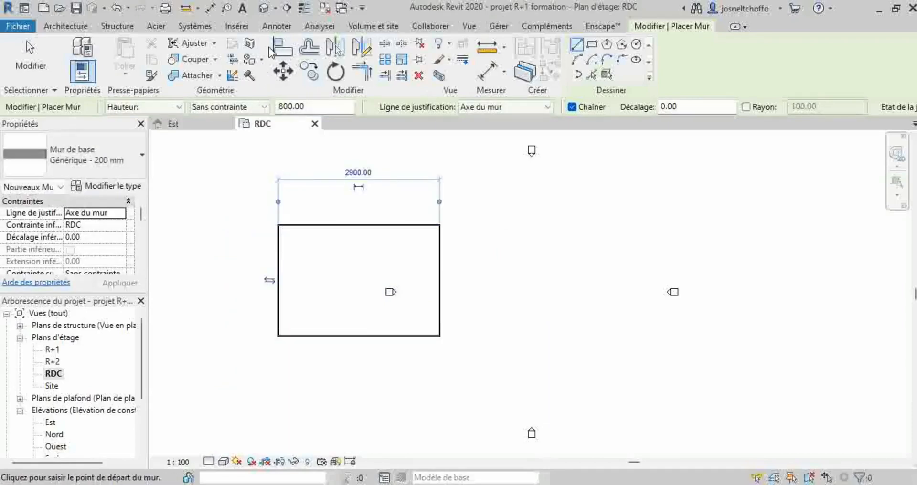
# Step: Open the default 3D view and enlarge the view of the four walls
pyautogui.click(276, 9)
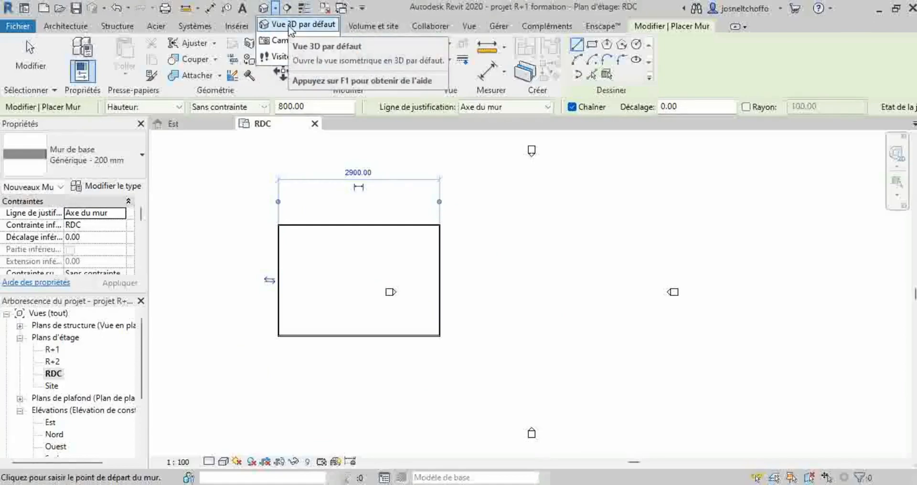
pyautogui.click(289, 28)
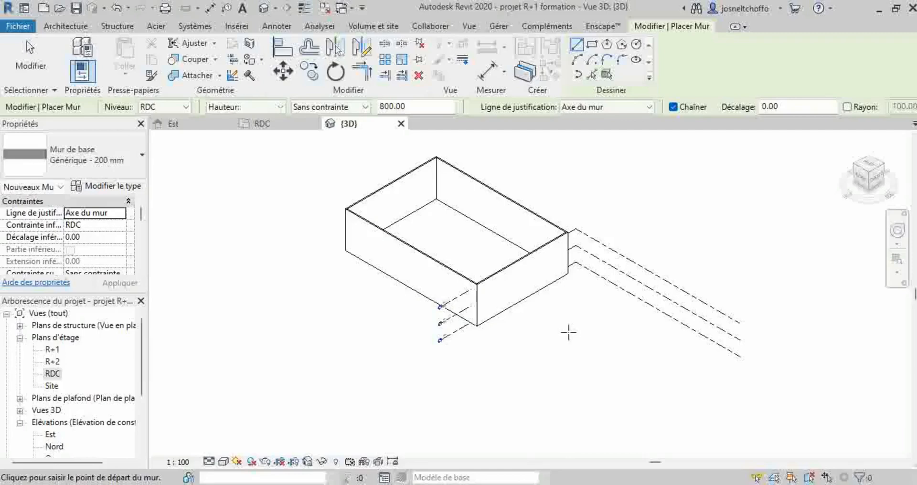
pyautogui.moveTo(579, 336); pyautogui.dragTo(576, 359, button='middle')
pyautogui.scroll(2, 564, 351)
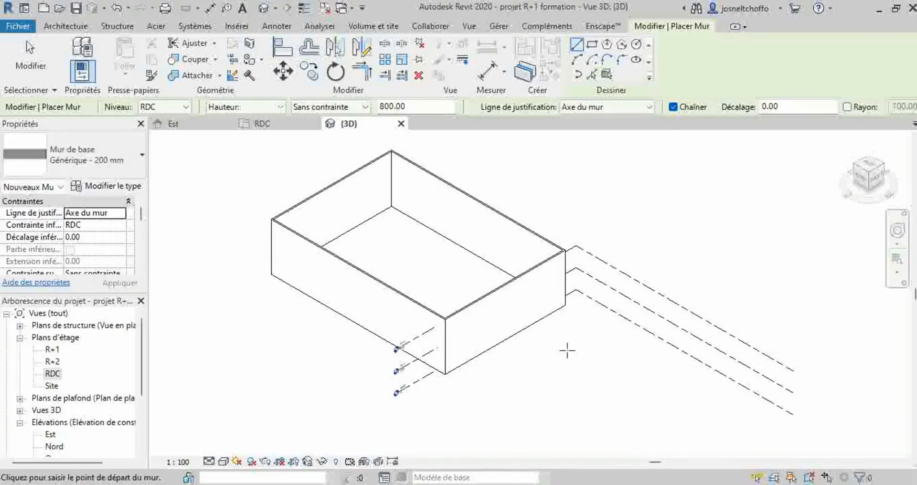
# Step: Try the Réaliste and Couleurs uniformes visual styles in the 3D view and finish with Ombré
pyautogui.click(223, 462)
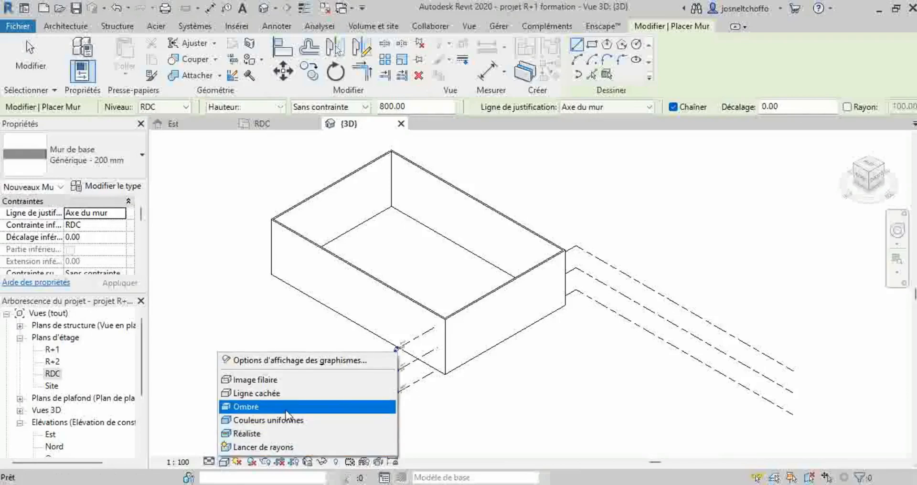
pyautogui.click(255, 432)
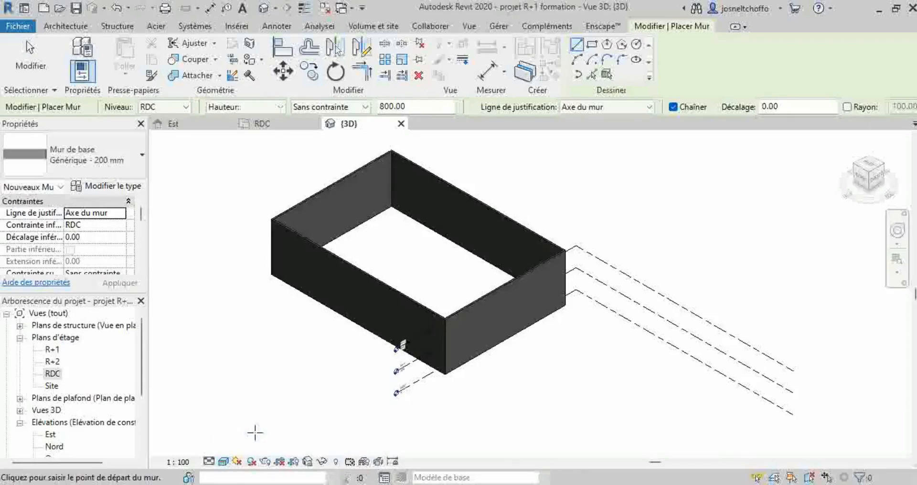
pyautogui.click(224, 462)
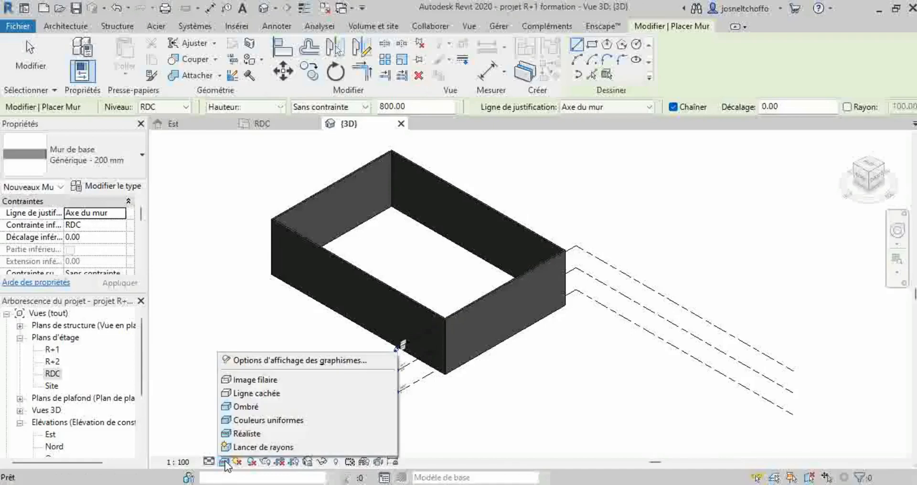
pyautogui.click(246, 420)
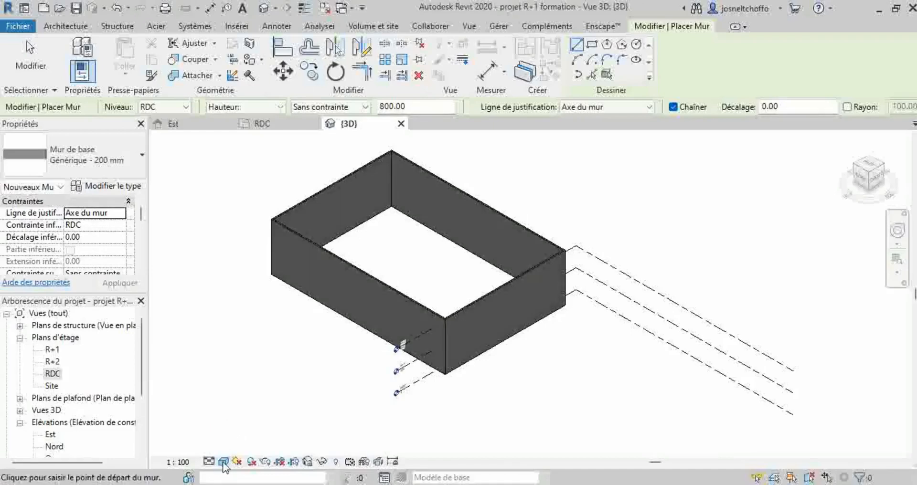
pyautogui.click(223, 462)
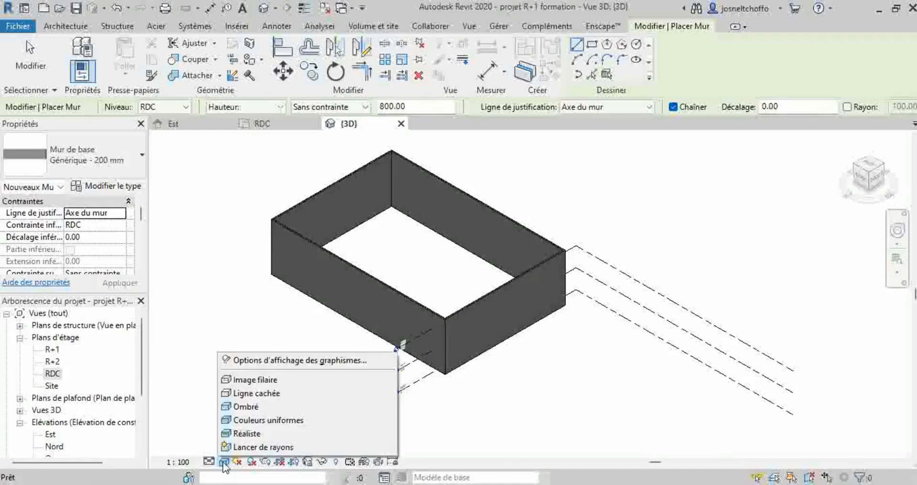
pyautogui.click(244, 406)
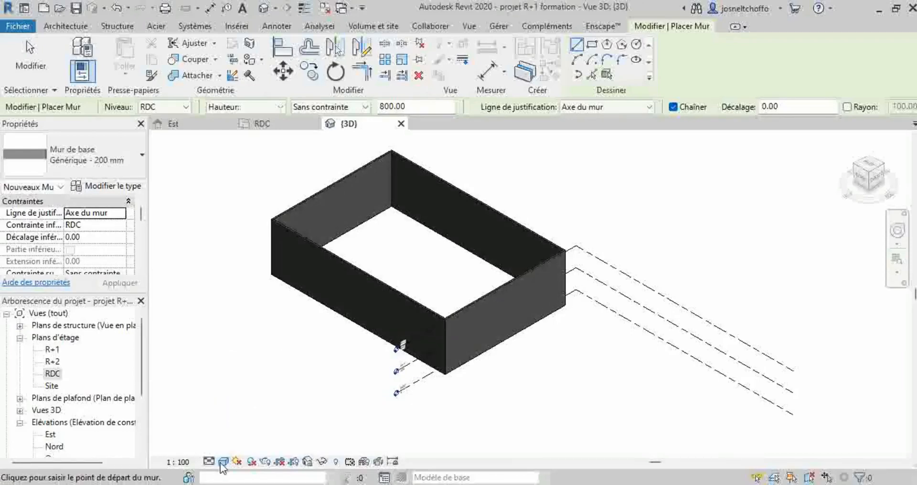
pyautogui.click(224, 461)
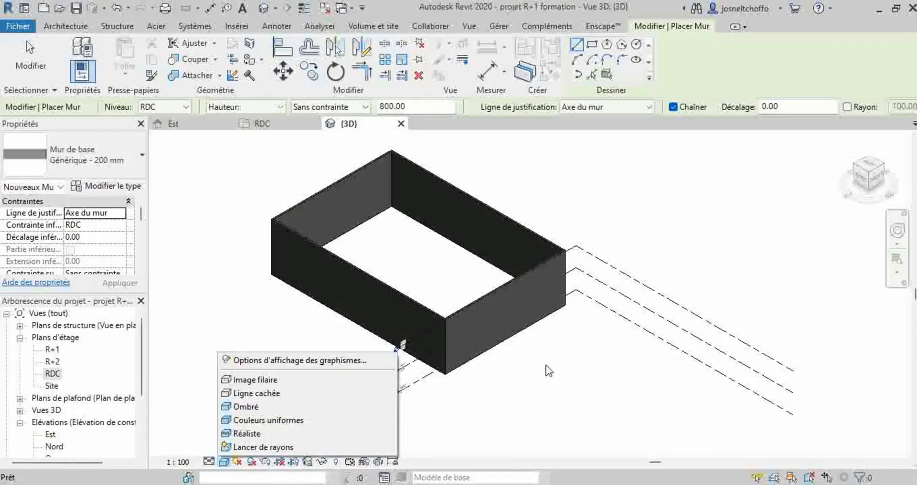
pyautogui.click(578, 204)
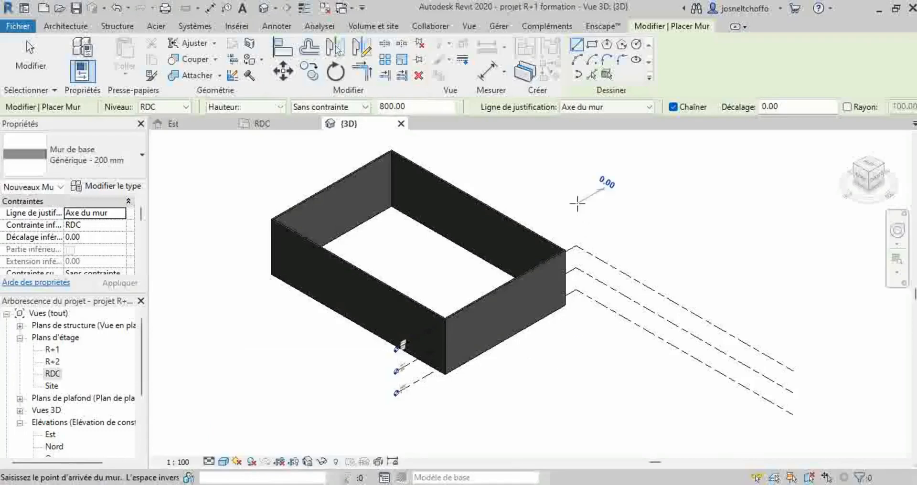
pyautogui.press('Escape')
pyautogui.press('Escape')
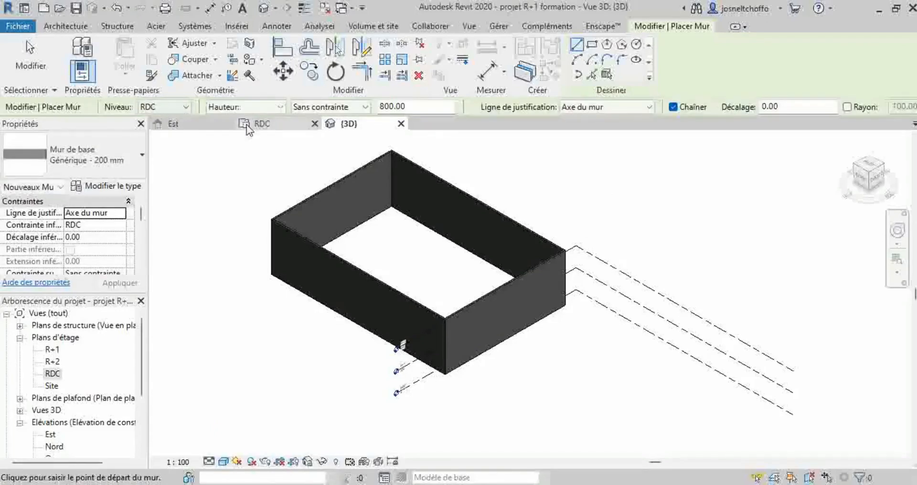
# Step: Return to the RDC plan and duplicate the wall type Générique - 200 mm under the name "Générique - 18 avec enduit"
pyautogui.click(263, 124)
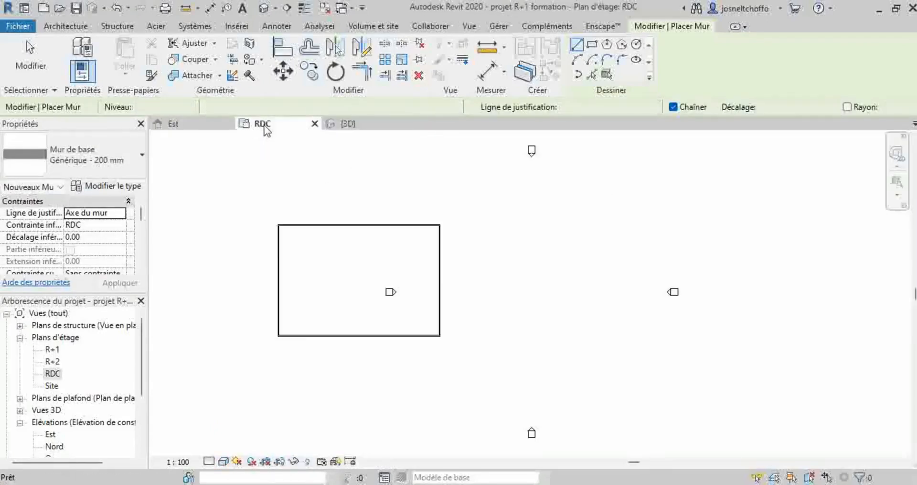
pyautogui.click(103, 187)
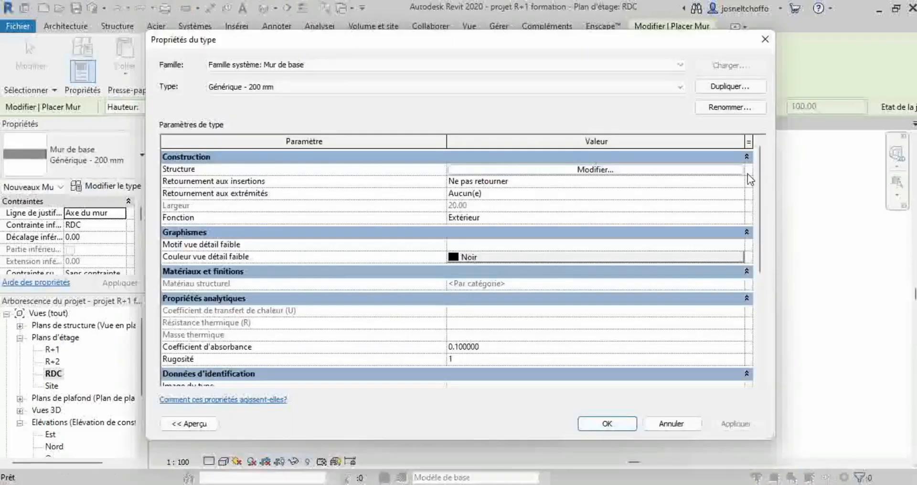
pyautogui.click(738, 87)
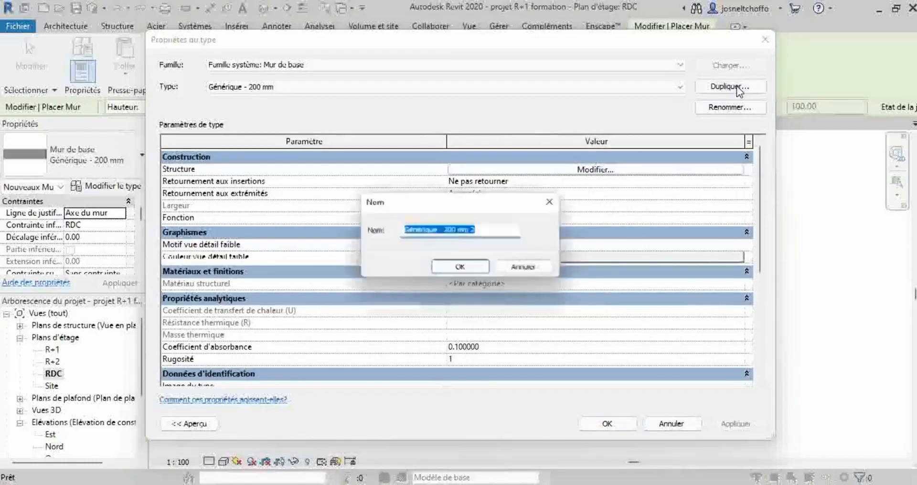
pyautogui.click(498, 233)
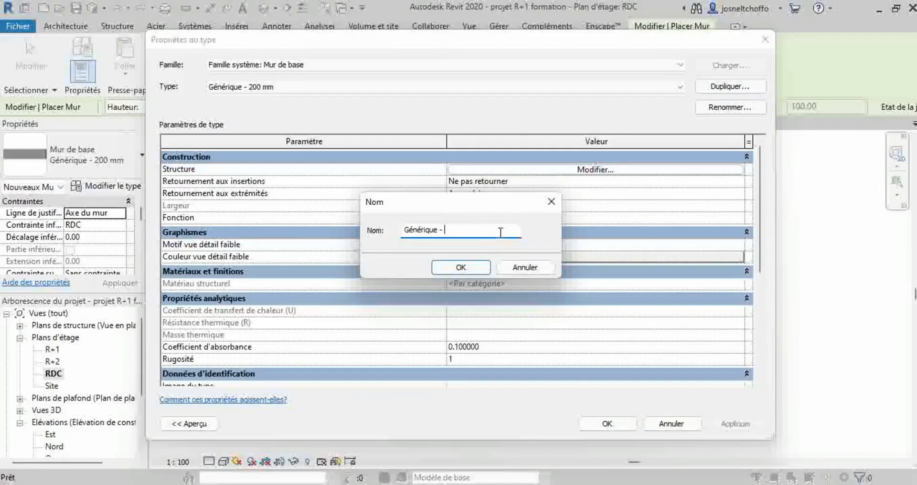
pyautogui.write('1')
pyautogui.write('vec enduit')
pyautogui.click(468, 268)
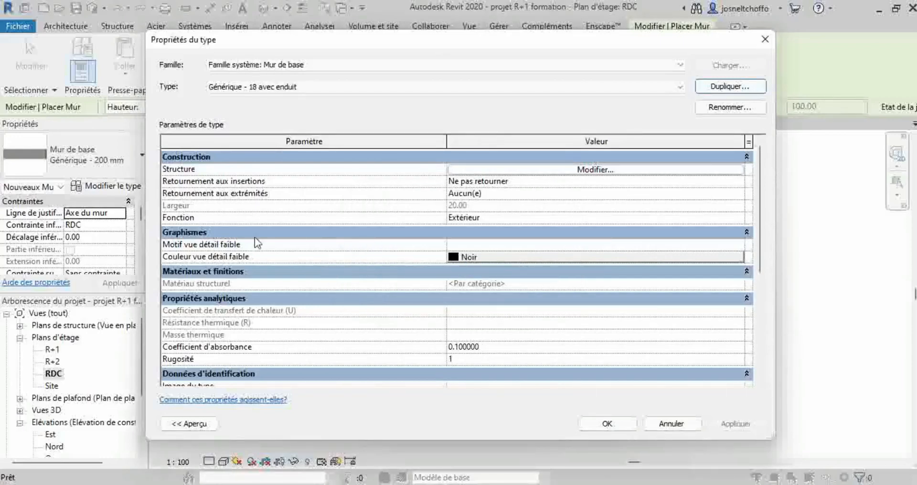
# Step: Edit the new wall type's structure, adding four Porteur/Ossature layers, two on each side of the structural layer
pyautogui.moveTo(181, 194)
pyautogui.click(614, 168)
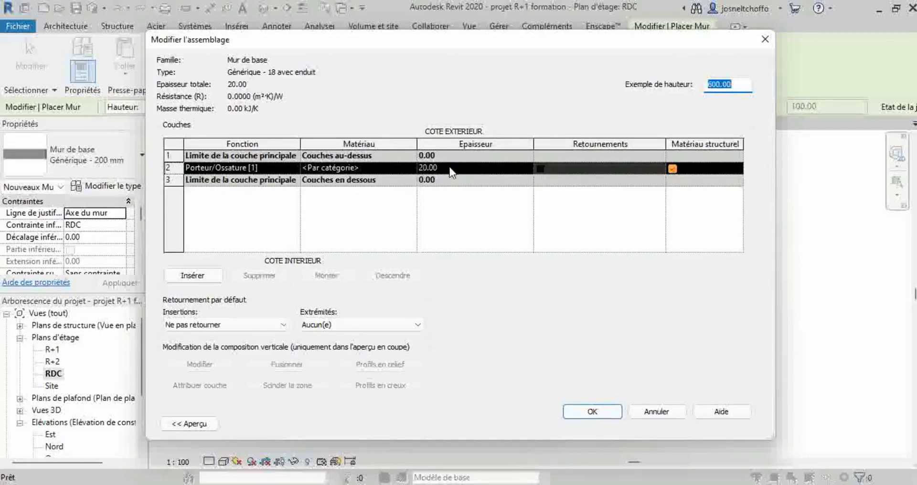
pyautogui.click(188, 275)
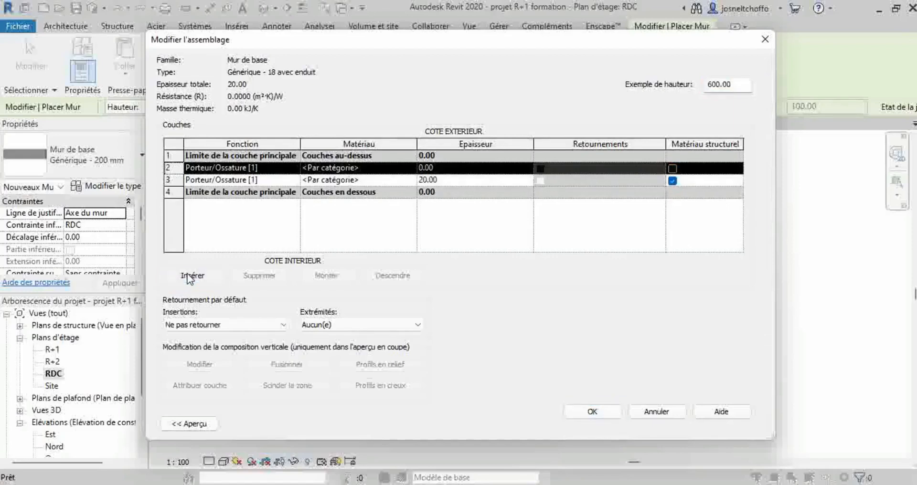
pyautogui.click(188, 275)
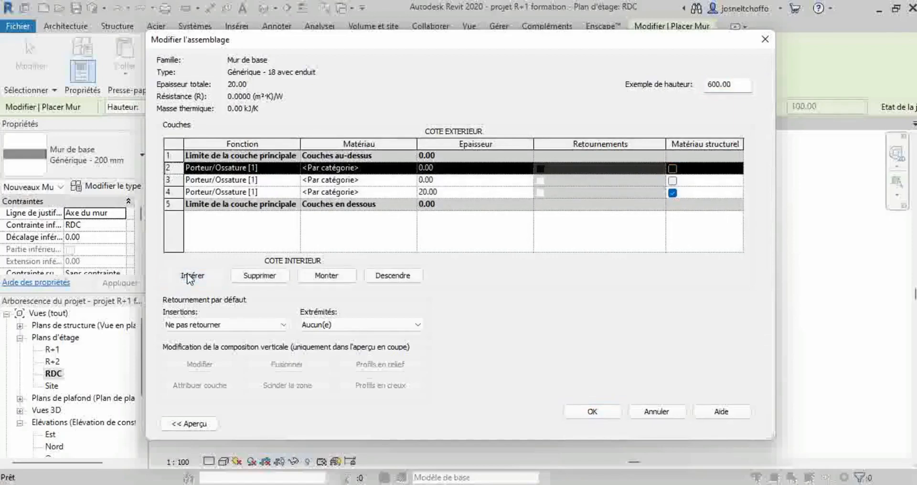
pyautogui.click(190, 276)
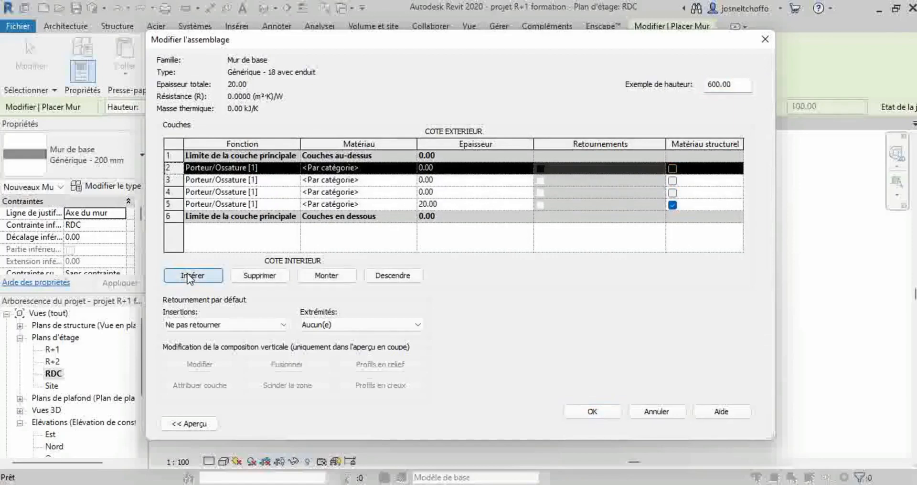
pyautogui.click(459, 202)
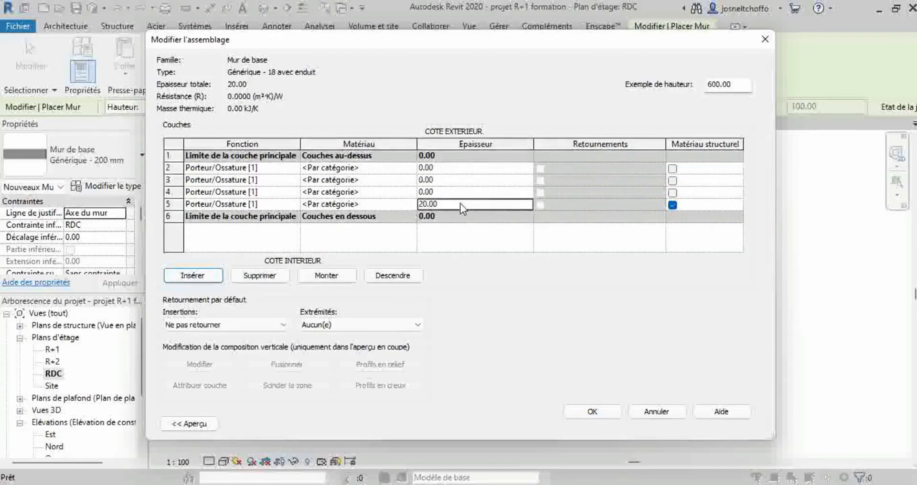
pyautogui.click(328, 276)
pyautogui.click(328, 276)
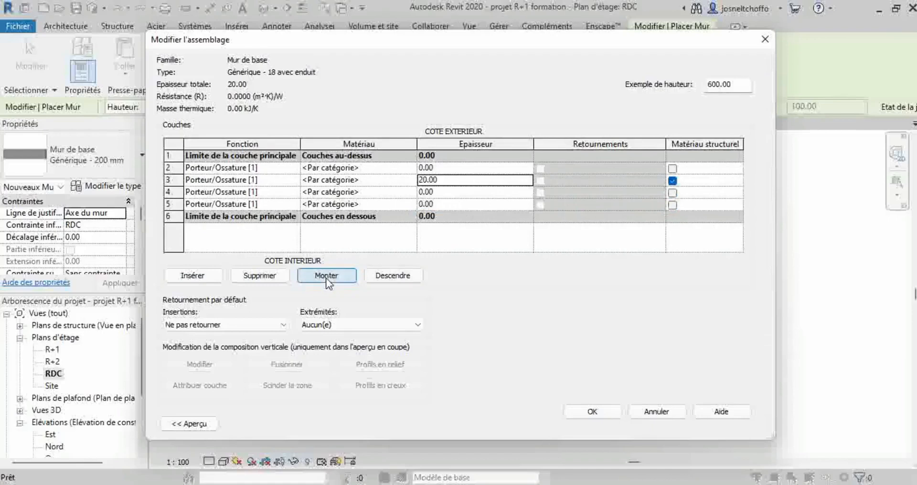
pyautogui.click(191, 276)
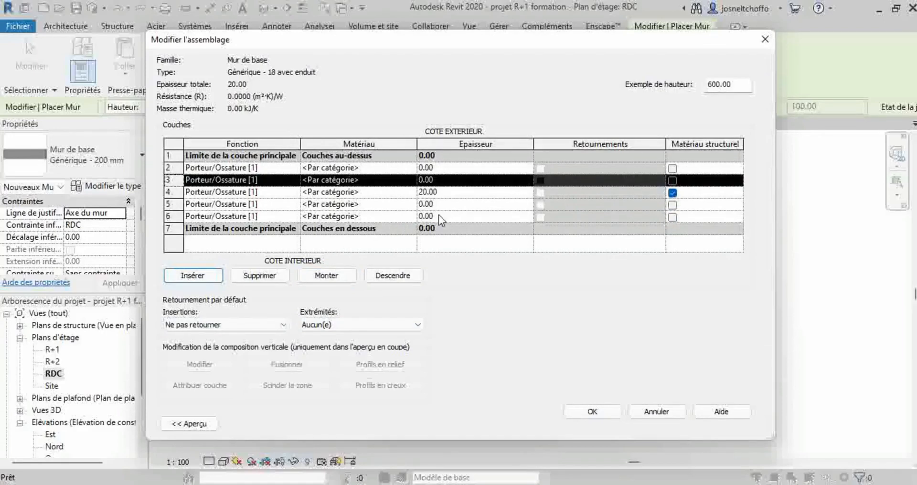
# Step: Set the thickness of the central structural layer to 15
pyautogui.click(448, 193)
pyautogui.doubleClick(448, 193)
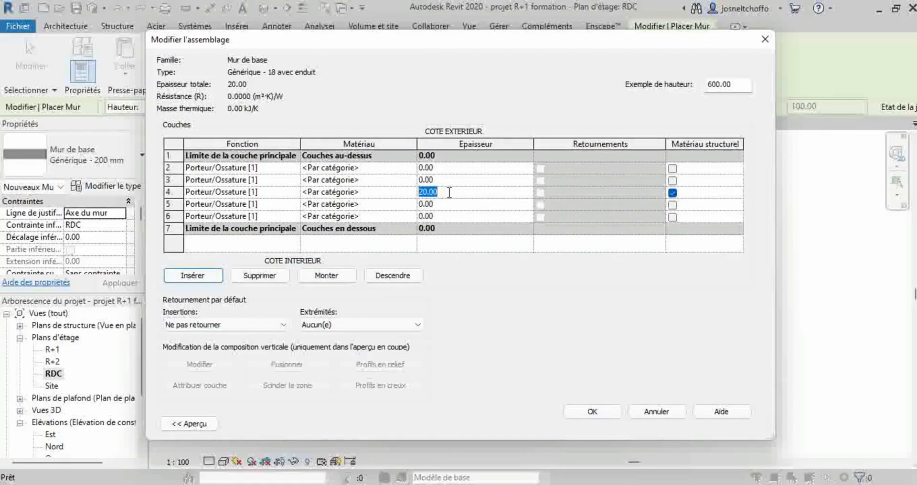
pyautogui.write('&(')
pyautogui.press('BackSpace')
pyautogui.press('BackSpace')
pyautogui.write('15')
# Step: Set the thickness of the two layers directly adjoining the structural layer to 1.3
pyautogui.click(448, 205)
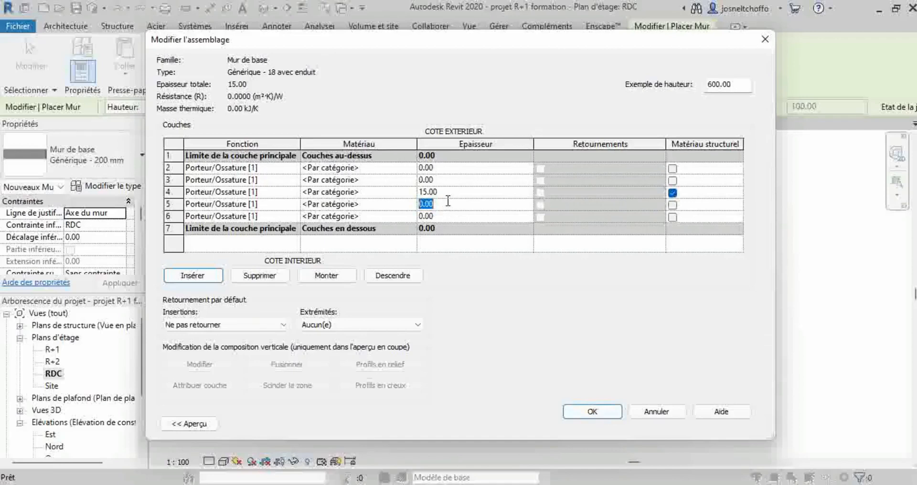
pyautogui.write('1,')
pyautogui.write('3')
pyautogui.click(449, 179)
pyautogui.write('1.3')
# Step: Set the two outermost layers to a thickness of 0.5 and the two layers adjoining the structural core to 1
pyautogui.click(447, 167)
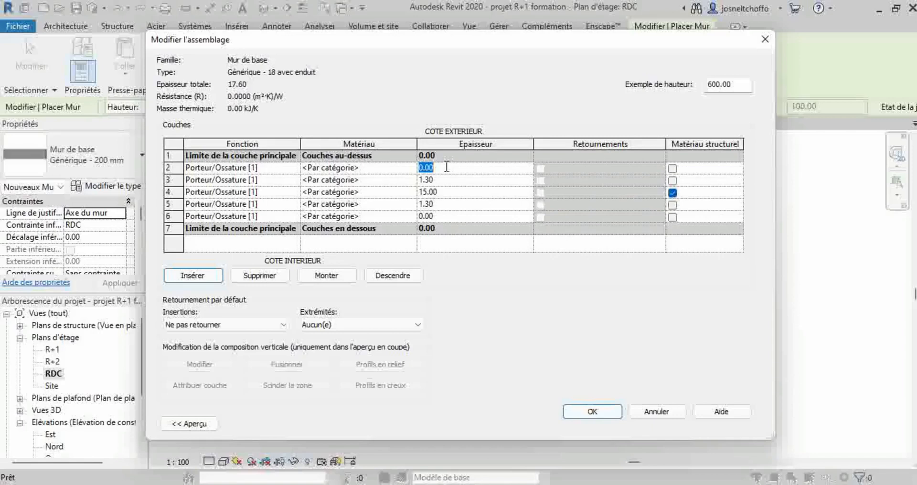
pyautogui.write('0.2')
pyautogui.press('BackSpace')
pyautogui.write('5')
pyautogui.click(445, 177)
pyautogui.write('1')
pyautogui.click(443, 203)
pyautogui.write('1')
pyautogui.click(445, 215)
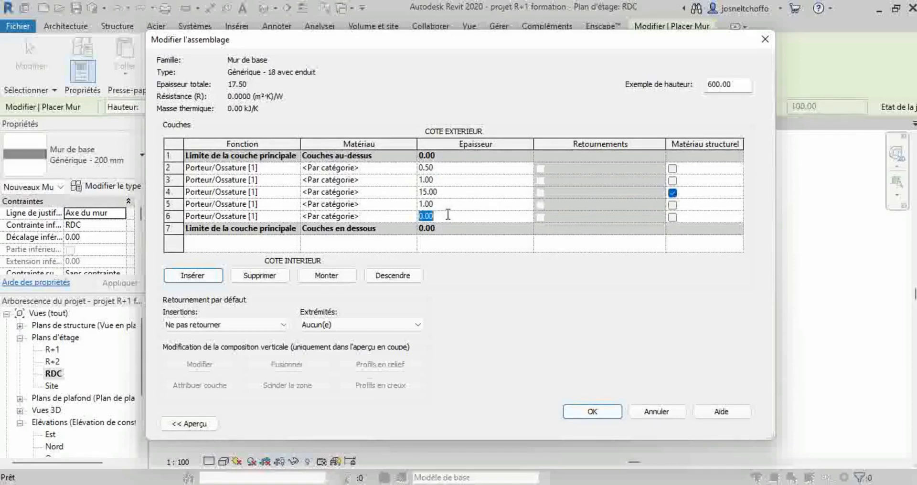
pyautogui.write('0.5')
# Step: Search the materials for "briq", check the appearance of Brique, commune and assign it to the 15.00 structural layer
pyautogui.click(413, 194)
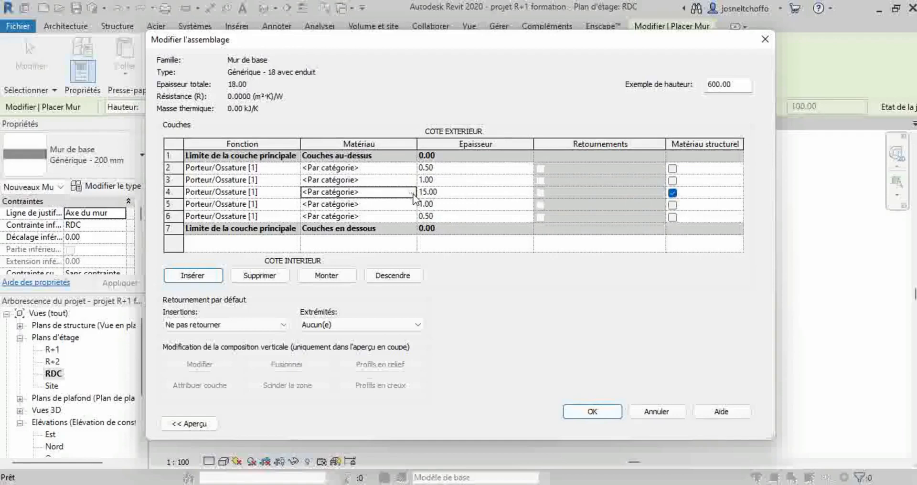
pyautogui.click(411, 192)
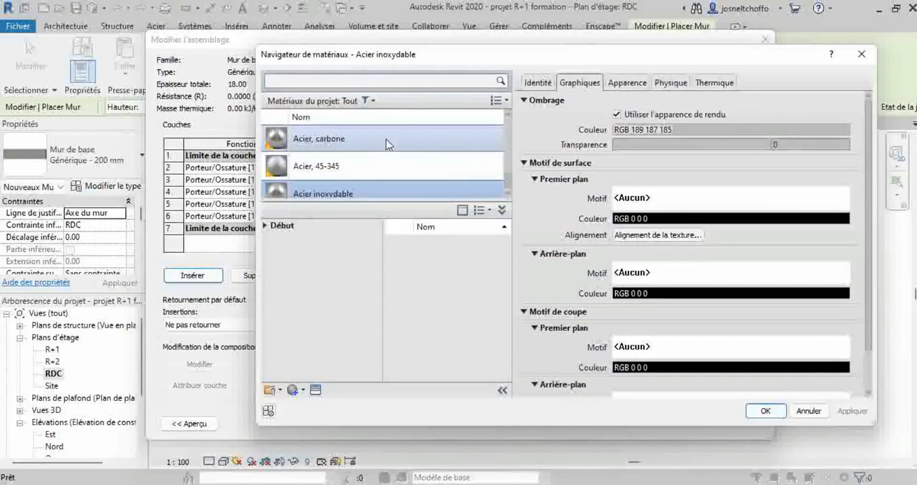
pyautogui.scroll(-3, 377, 162)
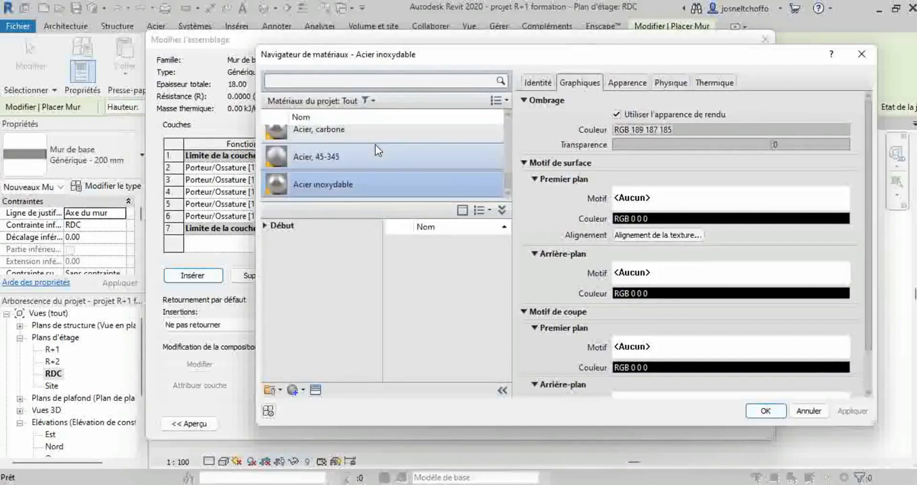
pyautogui.scroll(-2, 378, 167)
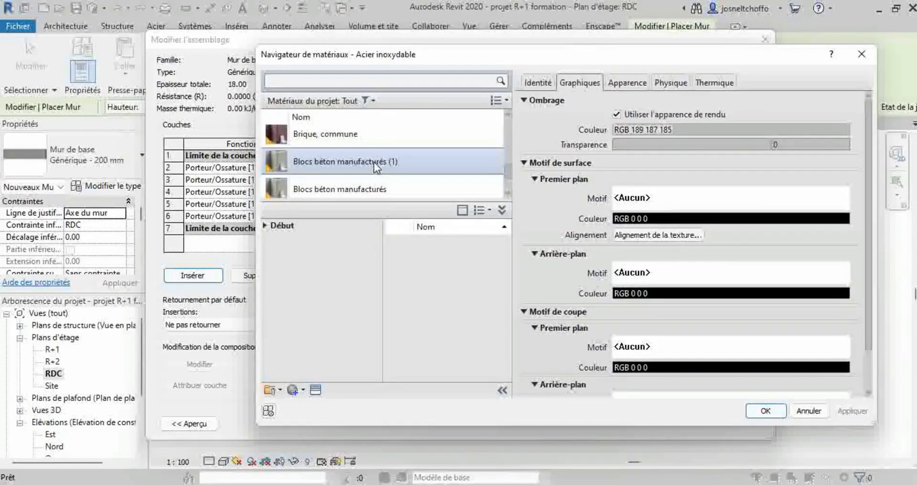
pyautogui.click(311, 142)
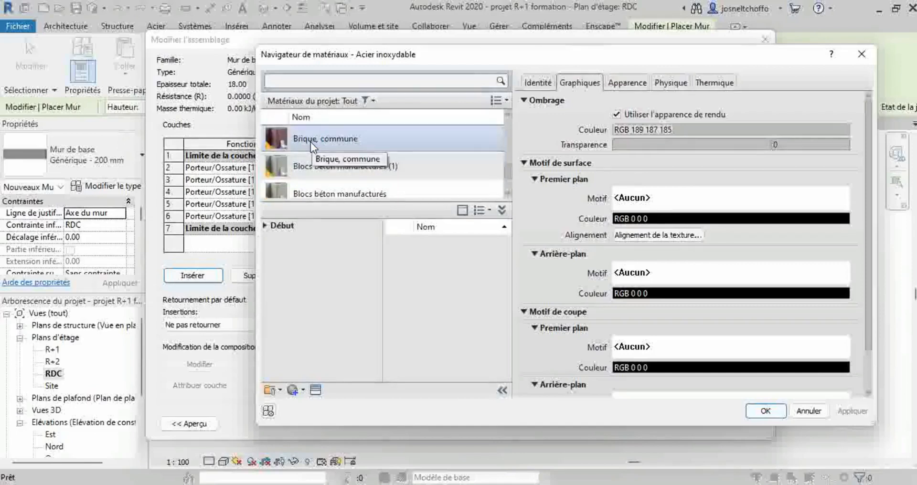
pyautogui.click(305, 80)
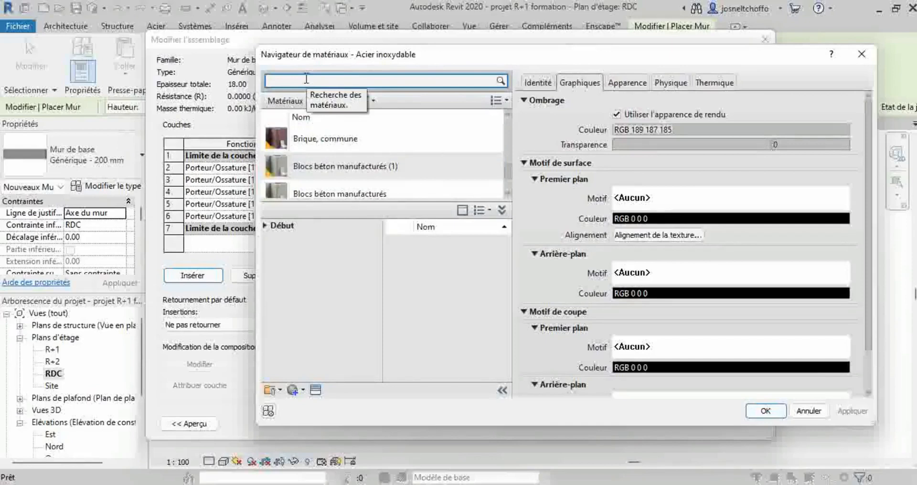
pyautogui.write('briq')
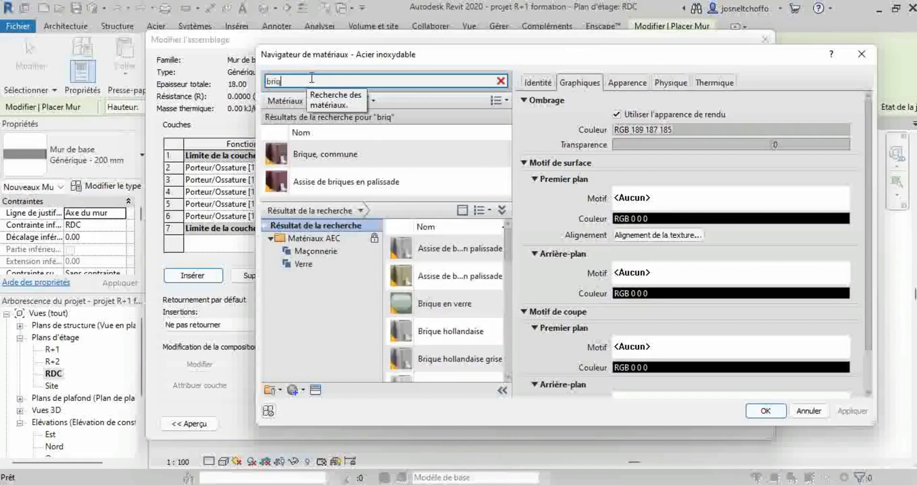
pyautogui.click(336, 154)
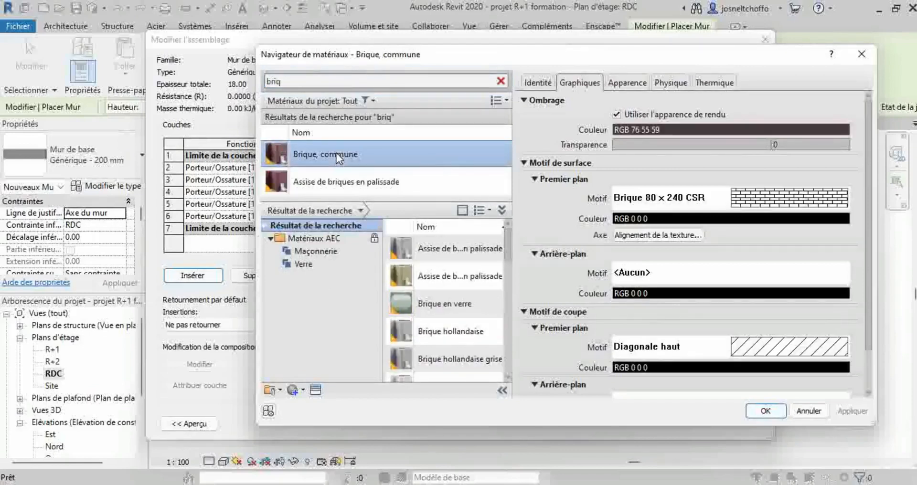
pyautogui.click(630, 82)
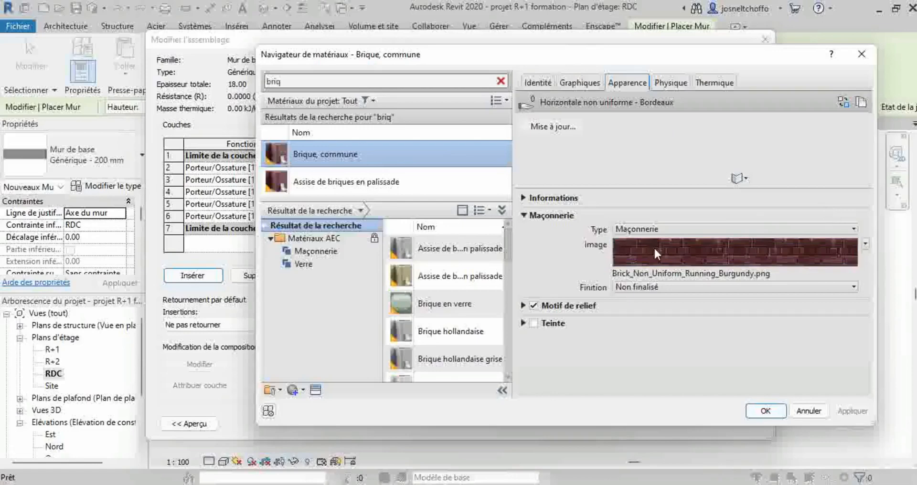
pyautogui.click(765, 412)
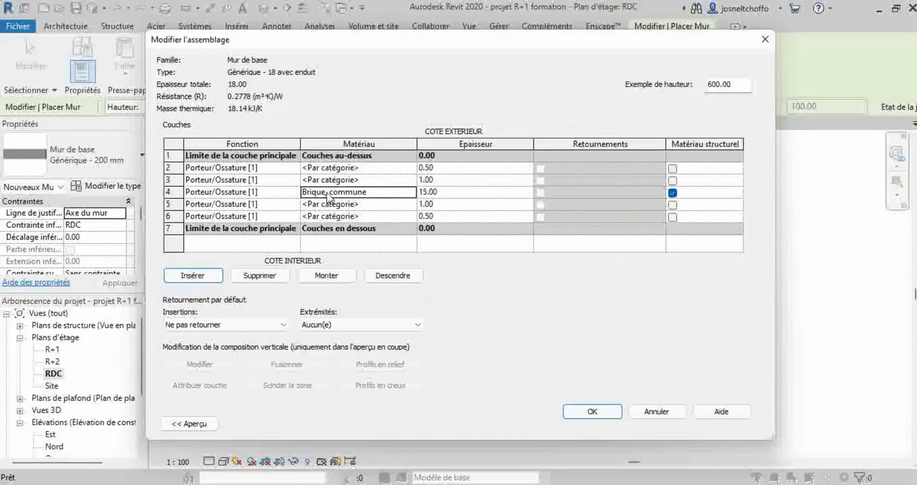
# Step: Search the materials for "pla" for the 1.00 layer on the exterior side of the brick core
pyautogui.click(413, 181)
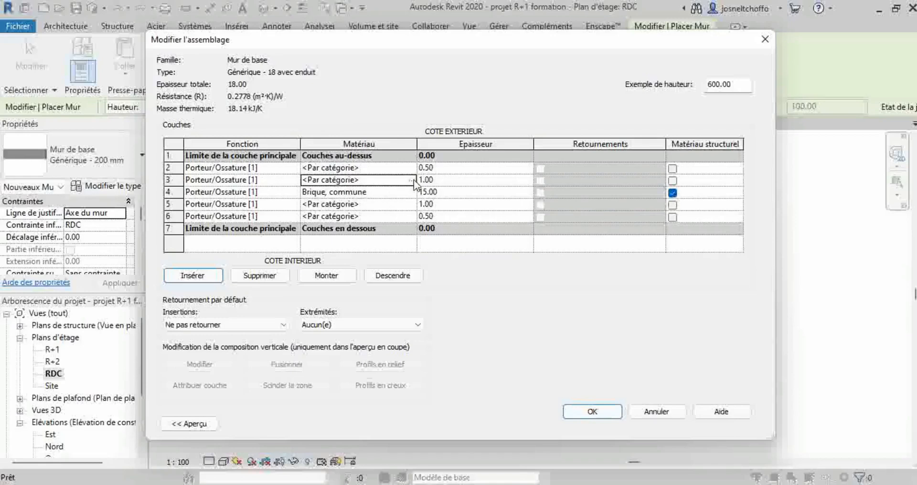
pyautogui.click(412, 180)
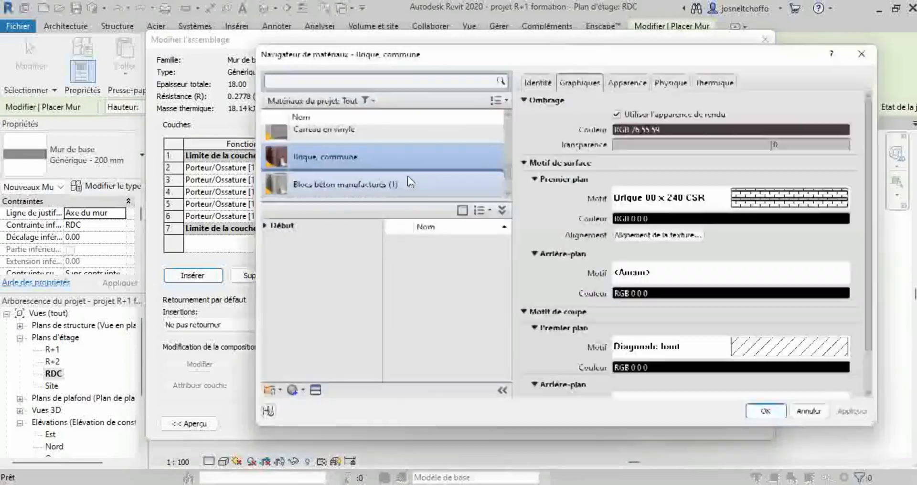
pyautogui.click(348, 80)
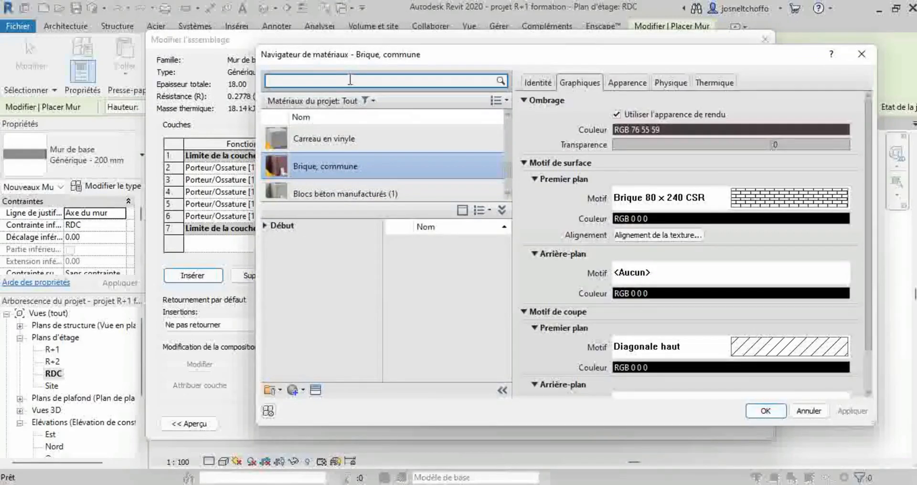
pyautogui.write('pl')
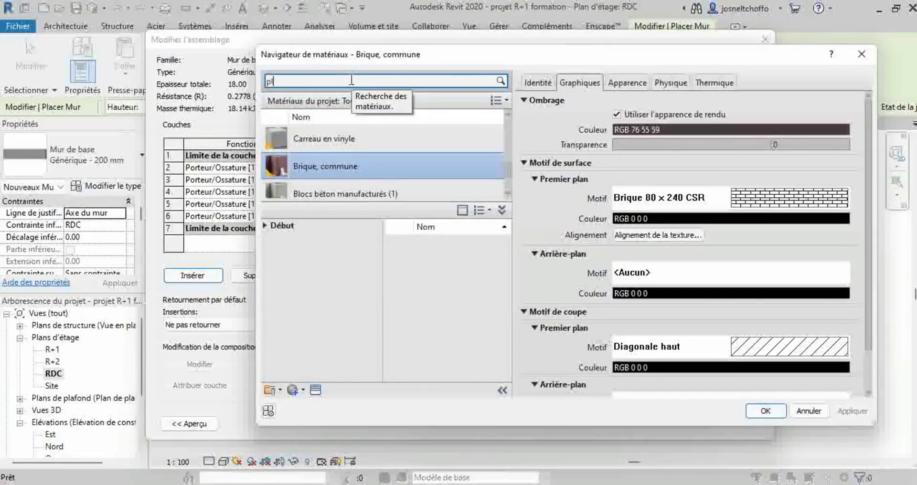
pyautogui.write('atr')
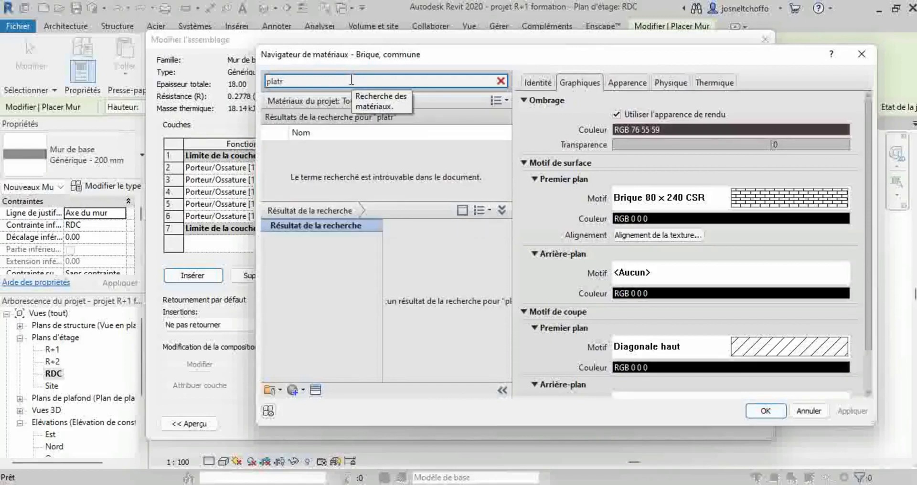
pyautogui.press('BackSpace')
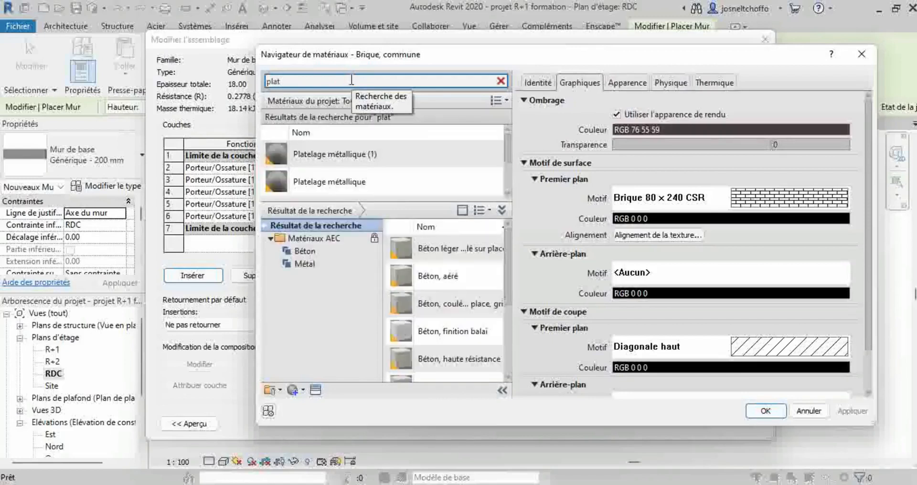
pyautogui.press('BackSpace')
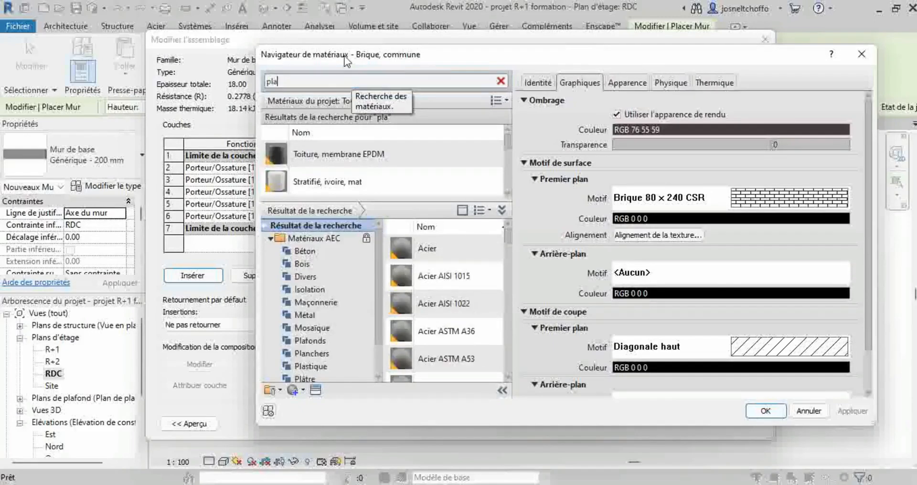
# Step: Add the gypsum material Panneau de revêtement en gypse from the Plâtre library category to the project materials
pyautogui.scroll(-1, 308, 305)
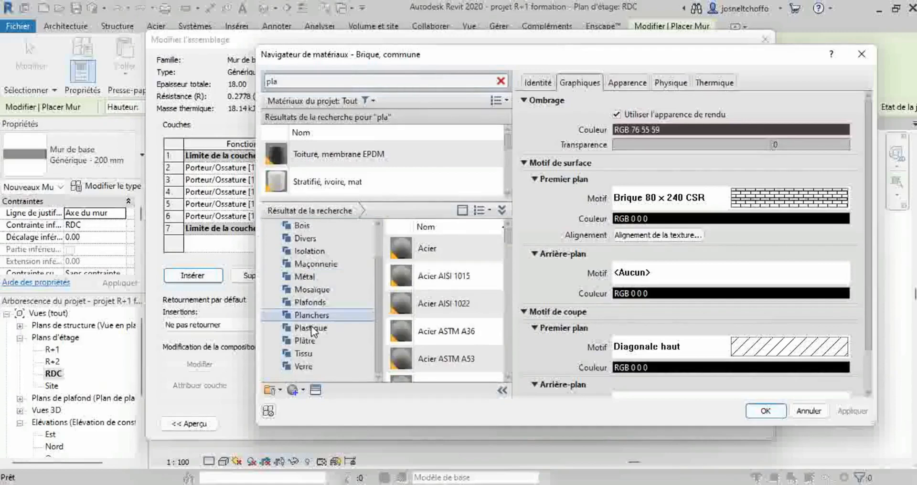
pyautogui.click(308, 340)
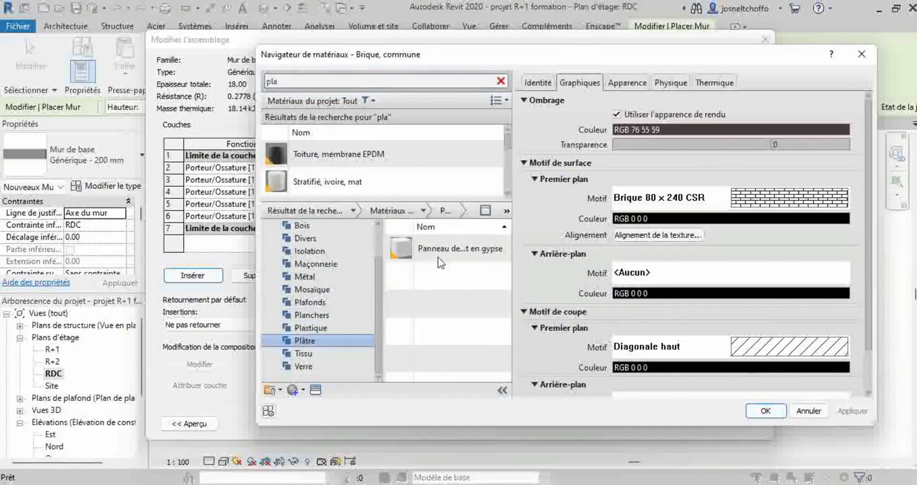
pyautogui.moveTo(445, 251)
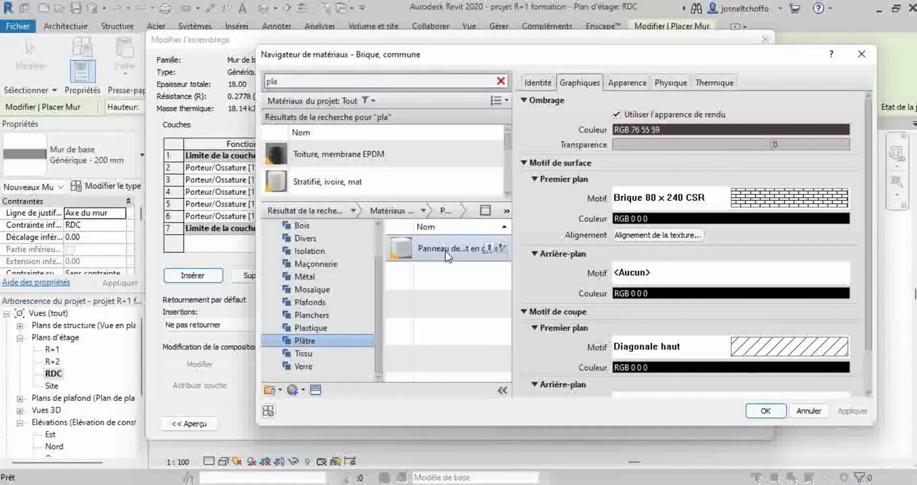
pyautogui.click(445, 251)
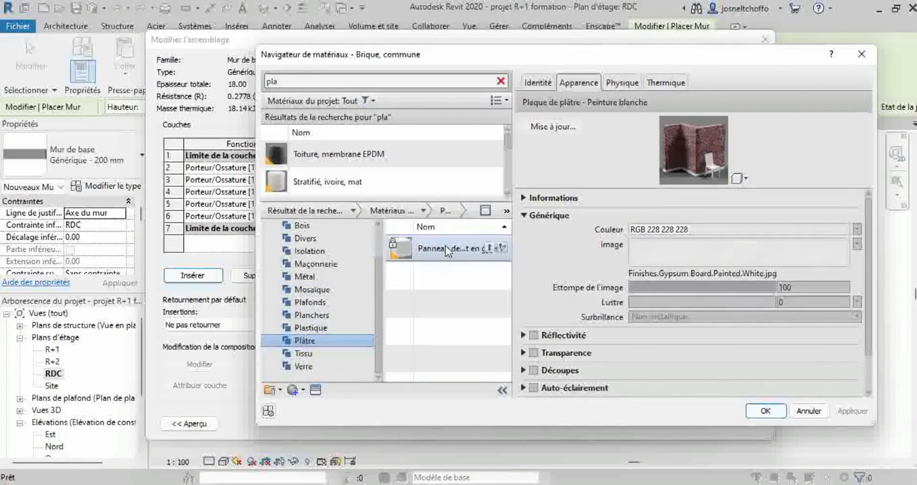
pyautogui.moveTo(489, 249)
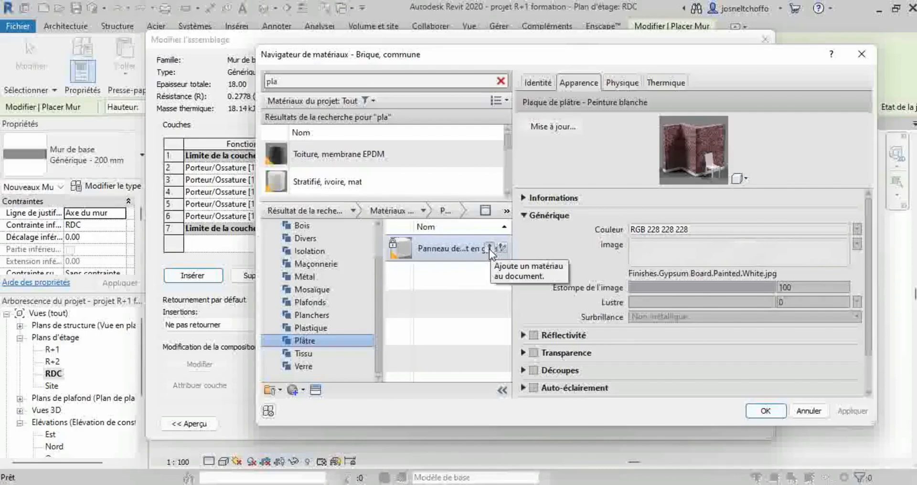
pyautogui.click(489, 248)
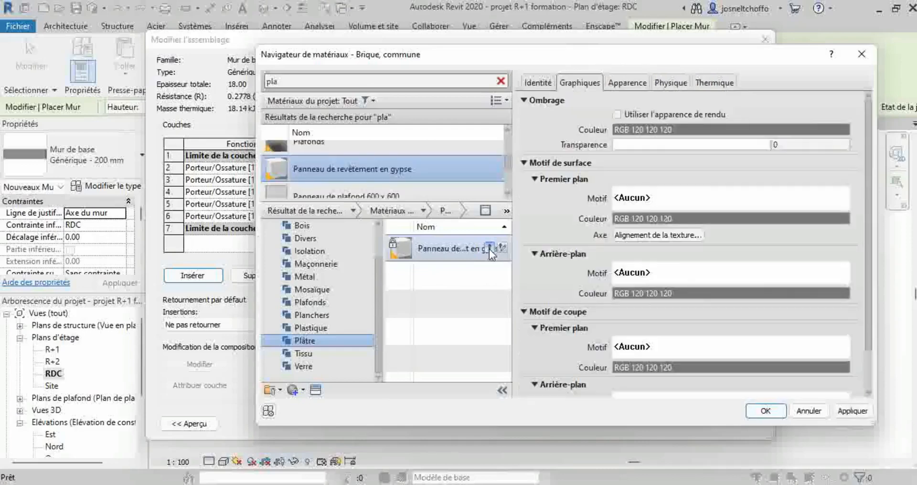
# Step: Duplicate the Panneau de revêtement en gypse material and name the copy "platre sur mur"
pyautogui.rightClick(445, 155)
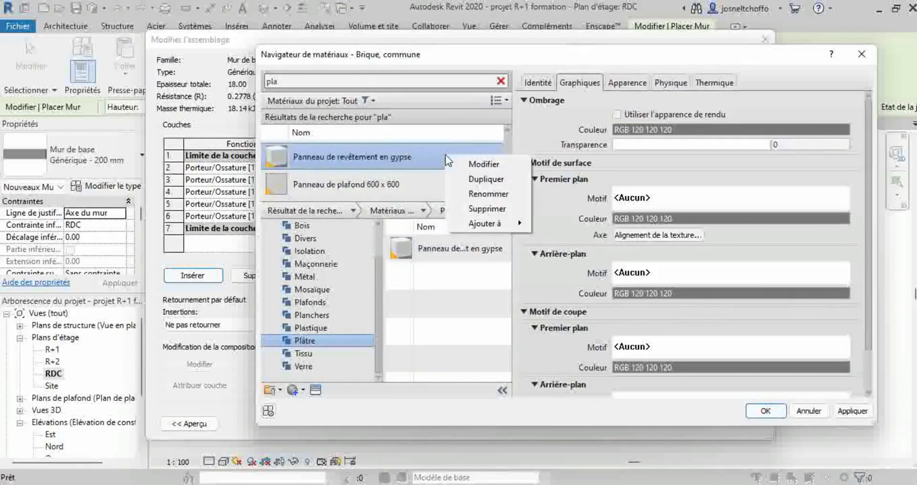
pyautogui.click(483, 179)
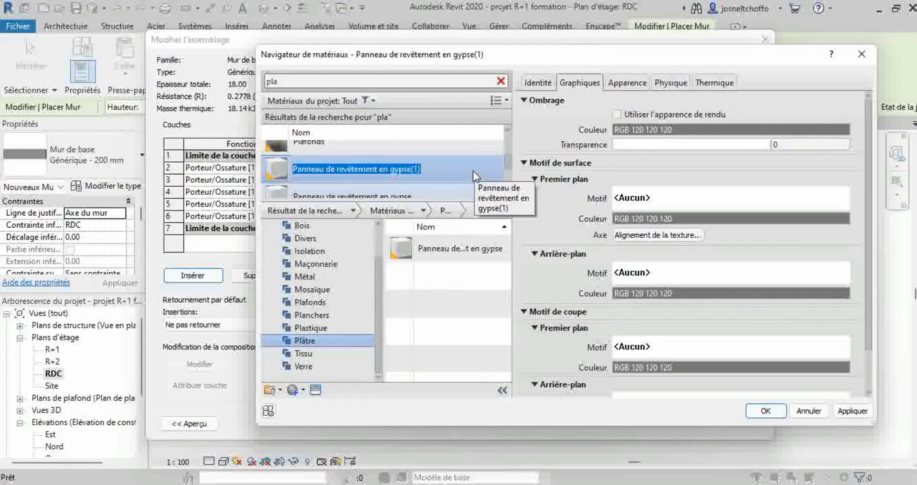
pyautogui.write('pl')
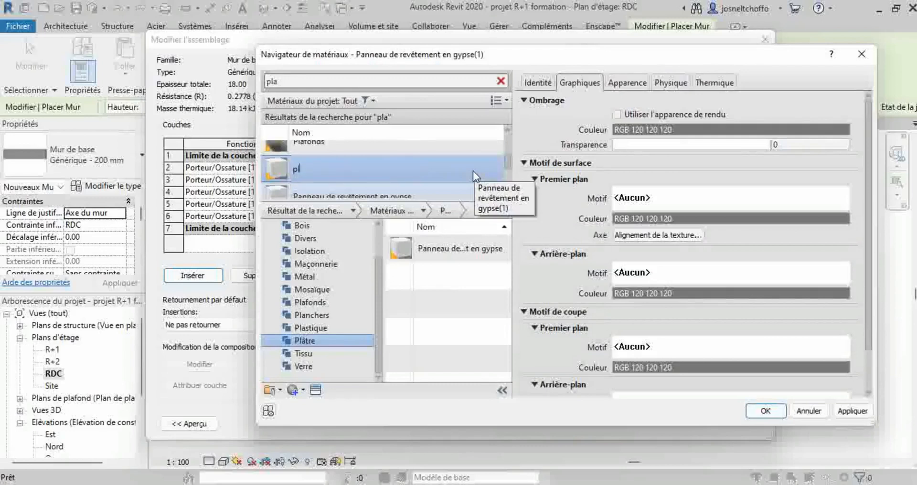
pyautogui.write('atre sur mur')
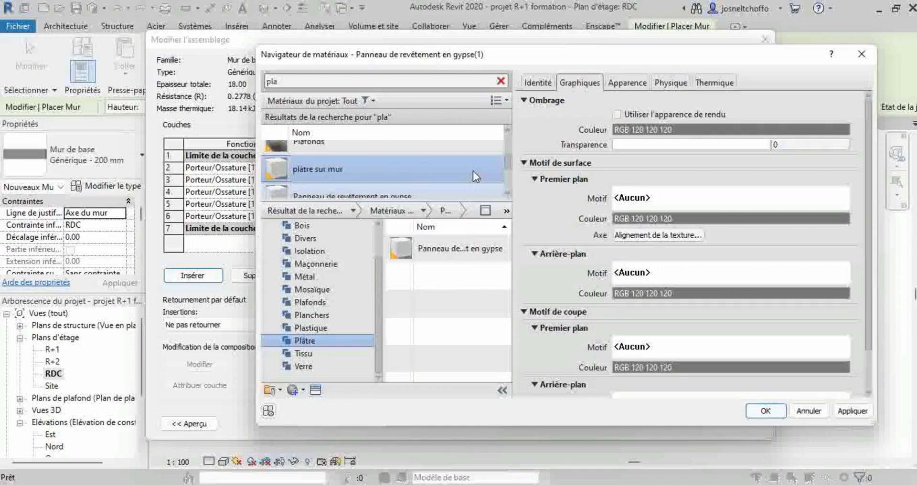
# Step: Duplicate the appearance asset of platre sur mur and open its generic colour for editing
pyautogui.click(626, 82)
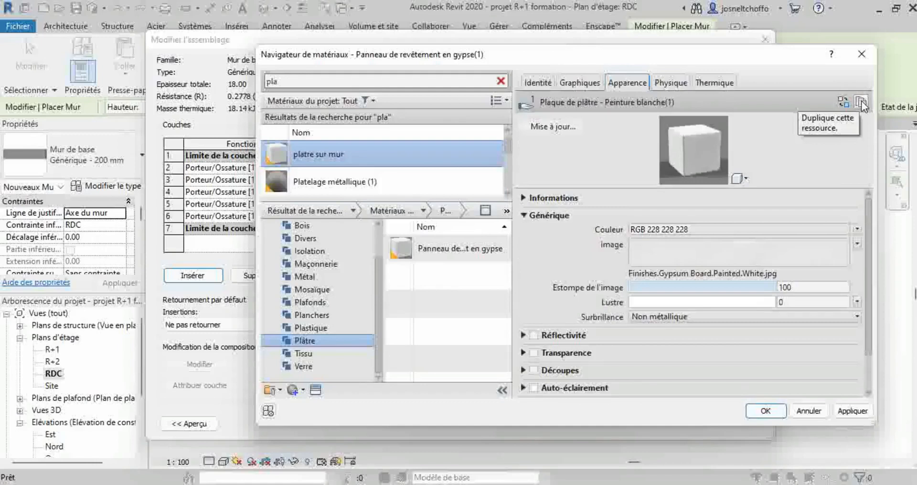
pyautogui.click(861, 102)
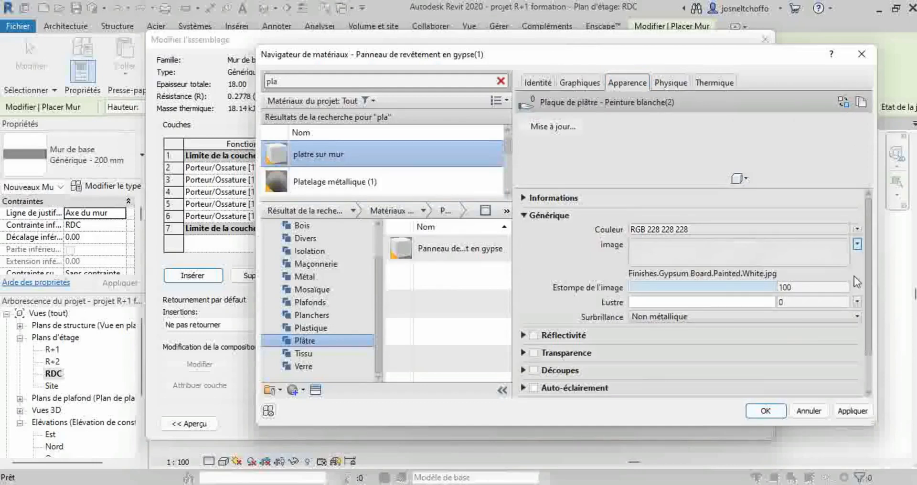
pyautogui.click(844, 234)
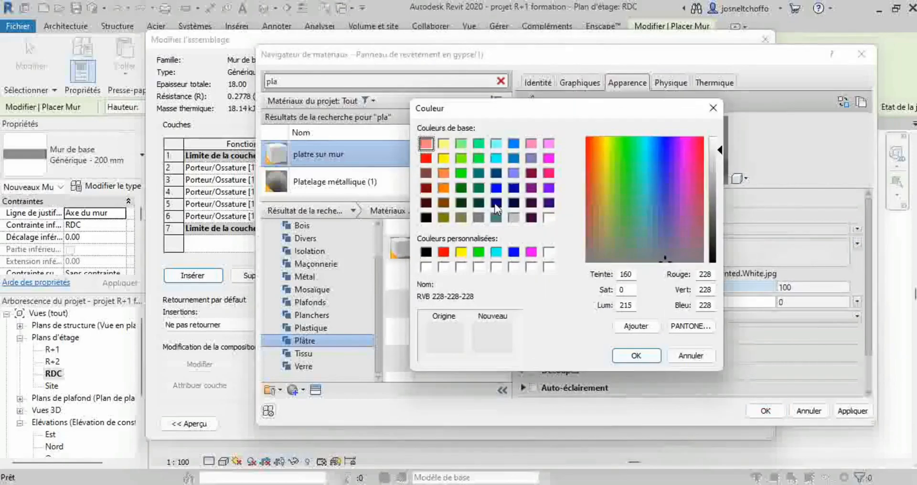
# Step: Try red, green and blue base colours for the plaster appearance, brightening the blue to RGB 21-21-255
pyautogui.click(425, 159)
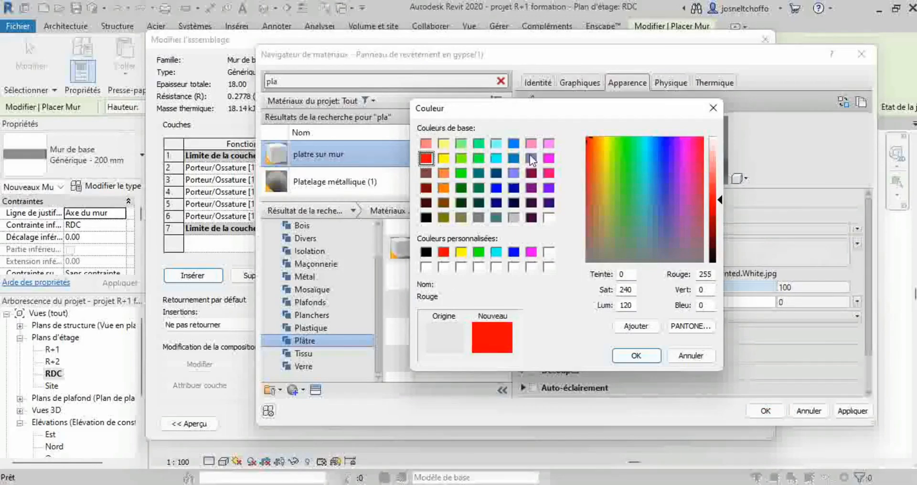
pyautogui.click(459, 217)
pyautogui.click(461, 189)
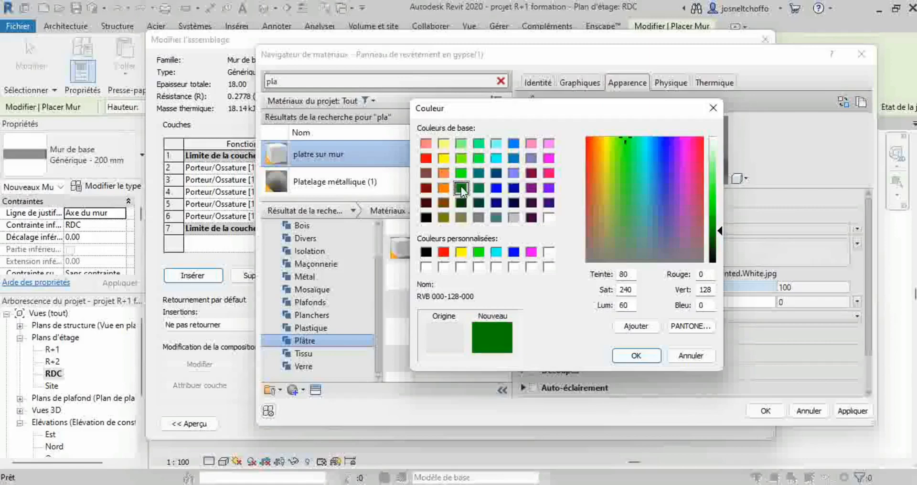
pyautogui.click(514, 173)
pyautogui.click(513, 188)
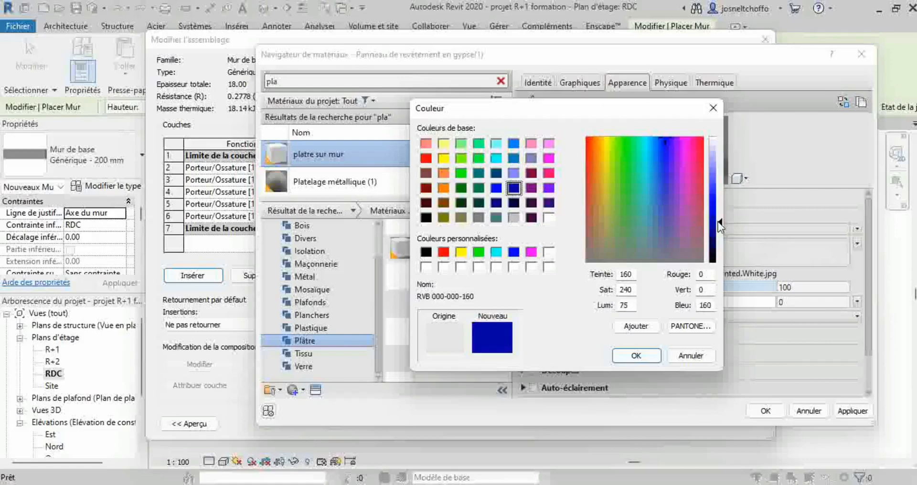
pyautogui.moveTo(719, 222); pyautogui.dragTo(720, 196)
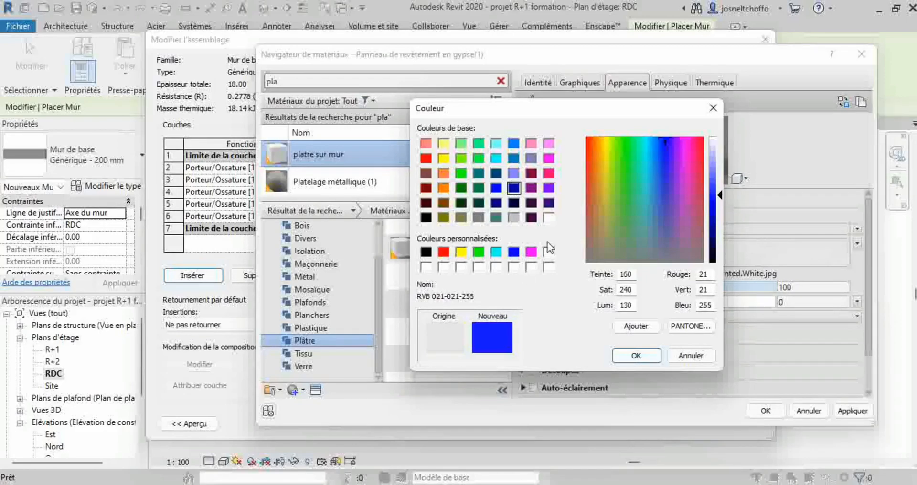
# Step: Set the appearance colour to white (RGB 255 255 255) and assign platre sur mur to the exterior-side 1.00 layer
pyautogui.click(549, 218)
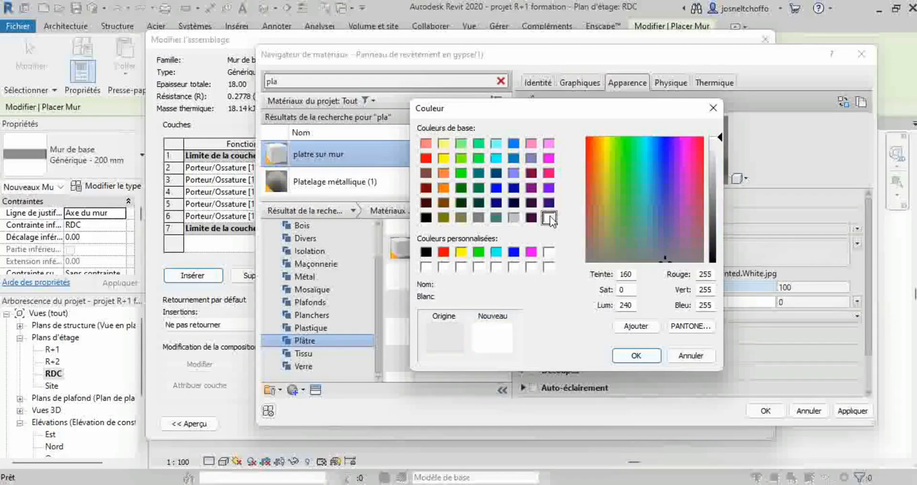
pyautogui.click(636, 356)
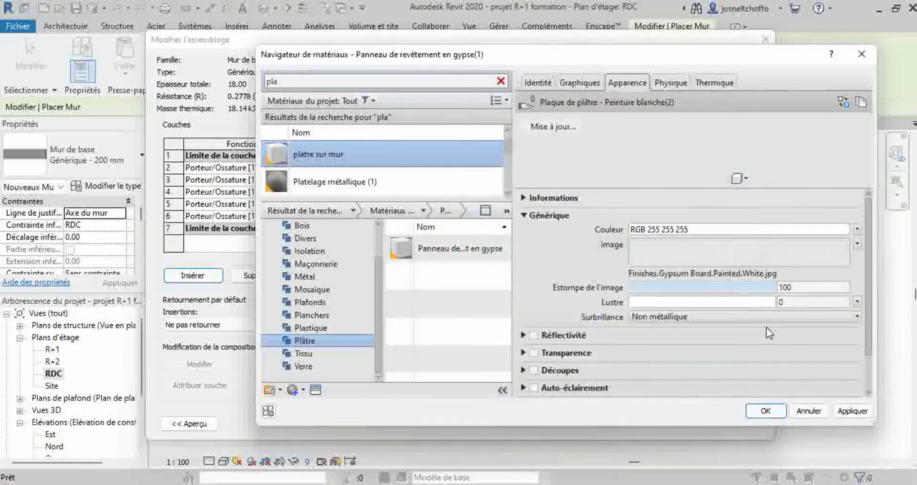
pyautogui.click(863, 415)
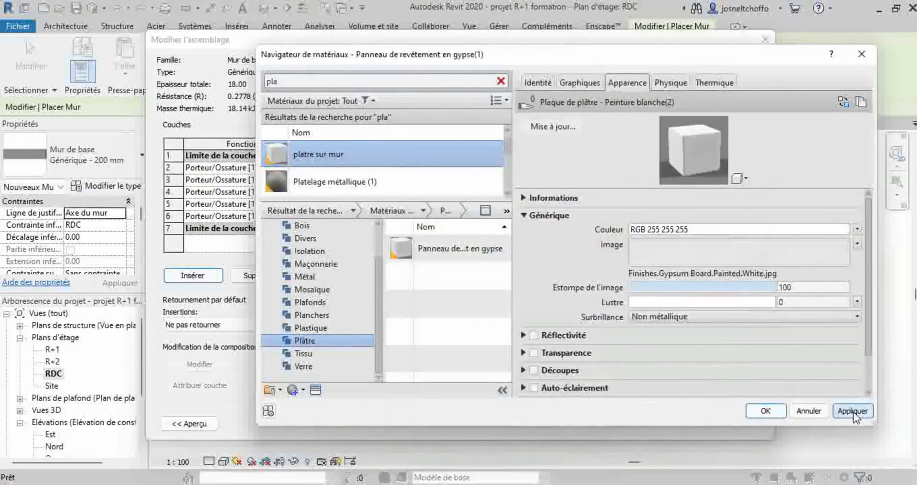
pyautogui.click(751, 413)
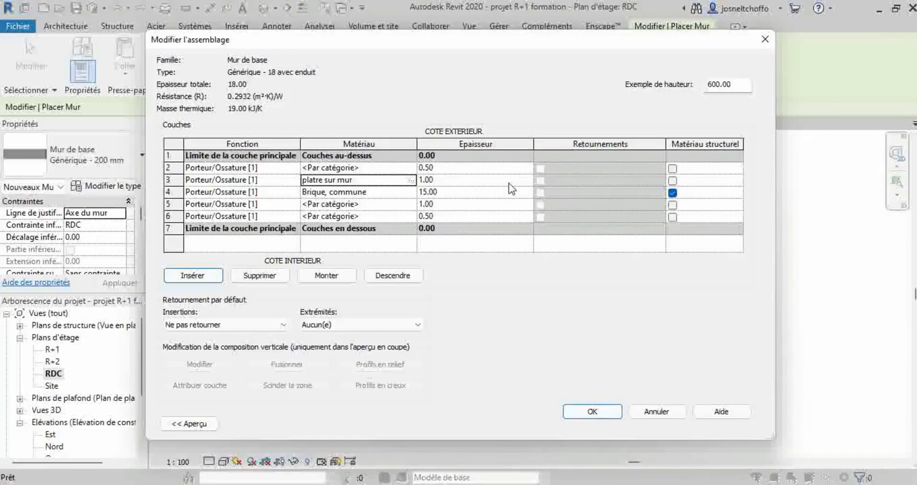
# Step: Assign the platre sur mur material to the 1.00 layer on the interior side of the brick core
pyautogui.click(413, 205)
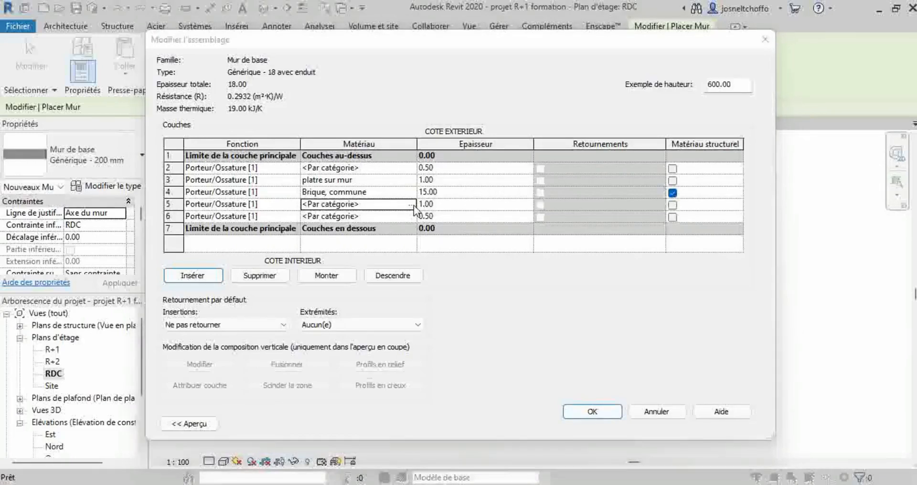
pyautogui.click(412, 204)
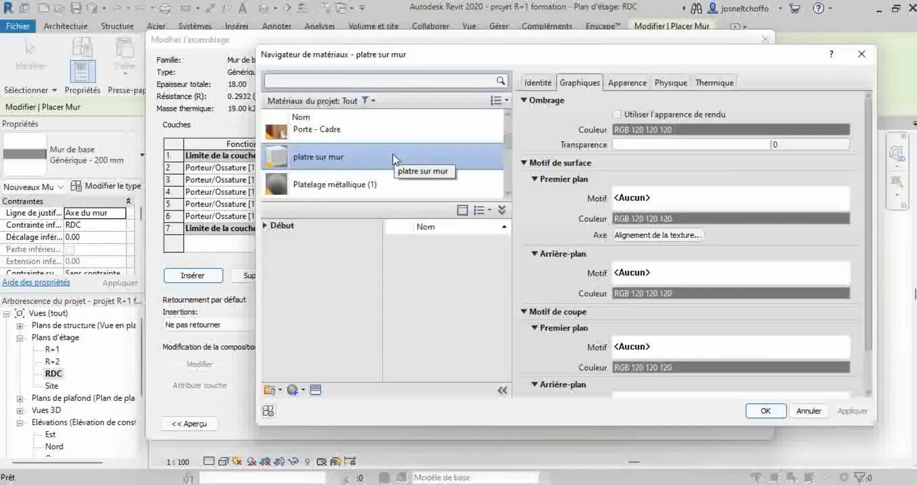
pyautogui.click(764, 411)
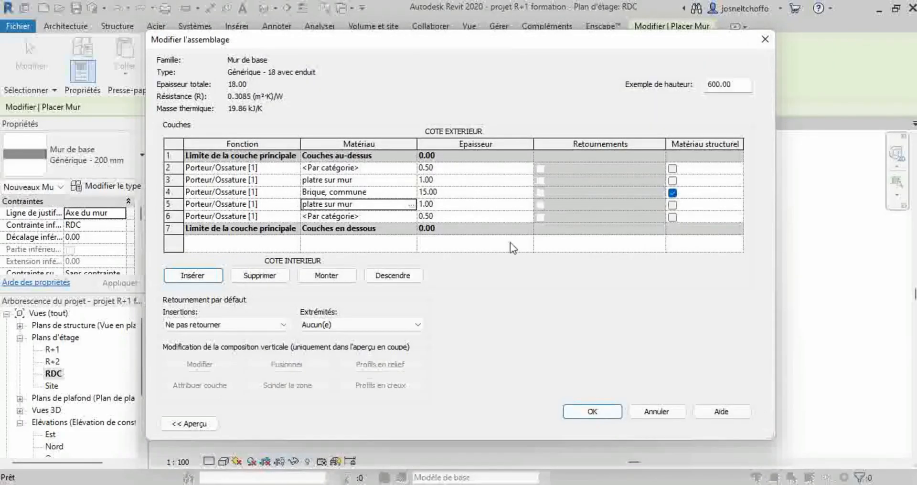
# Step: For the exterior 0.50 layer, search the materials for "roug" and add Acier, finition peinture, rouge to the project
pyautogui.click(413, 167)
pyautogui.click(412, 168)
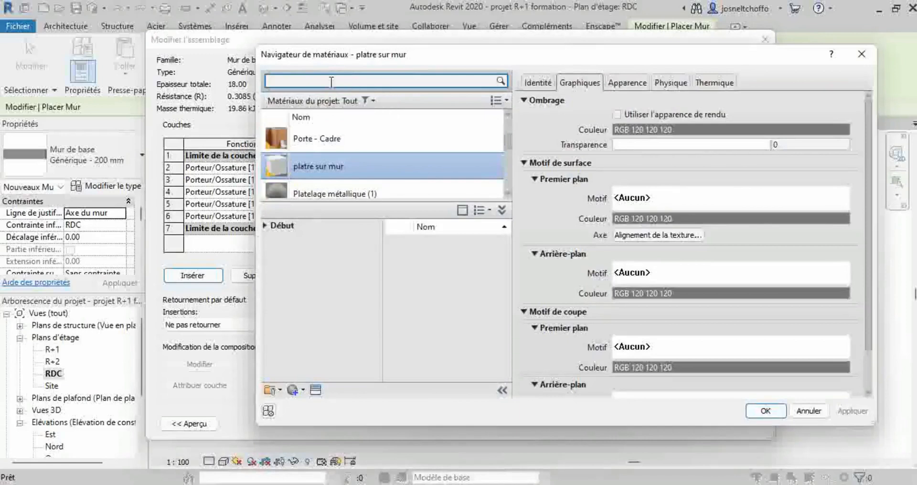
pyautogui.click(331, 82)
pyautogui.write('r')
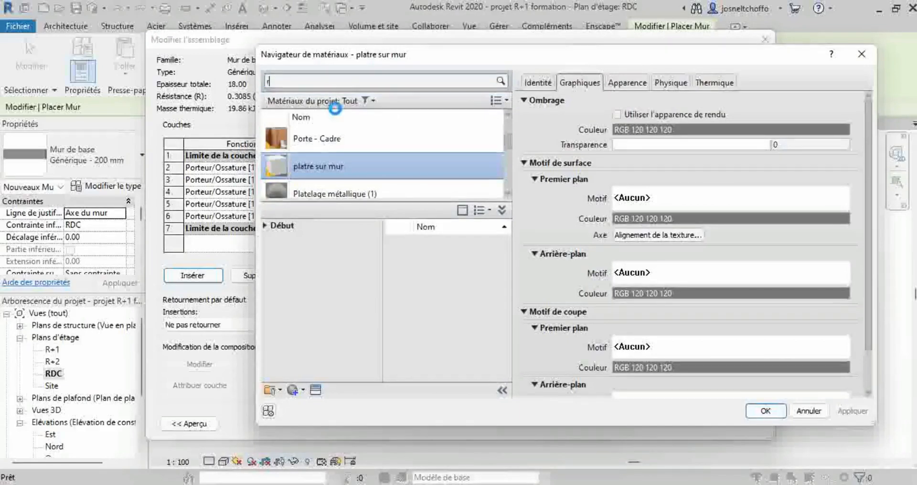
pyautogui.write('oug')
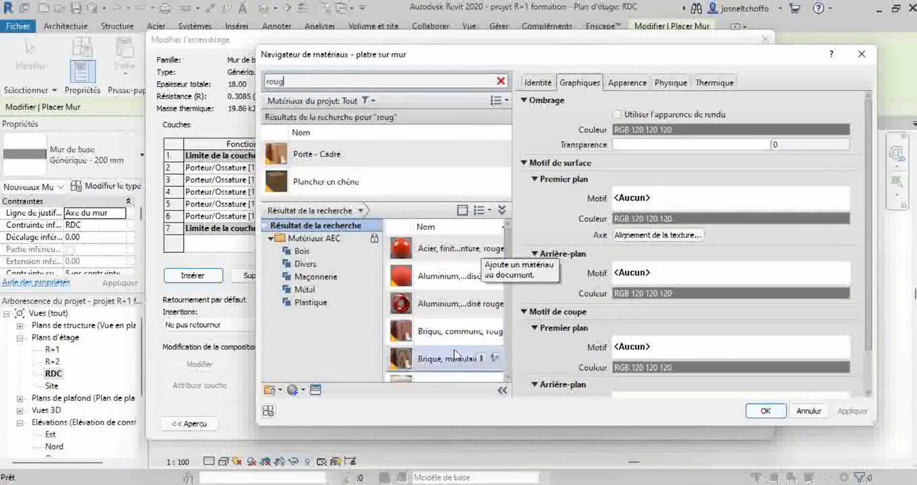
pyautogui.click(483, 248)
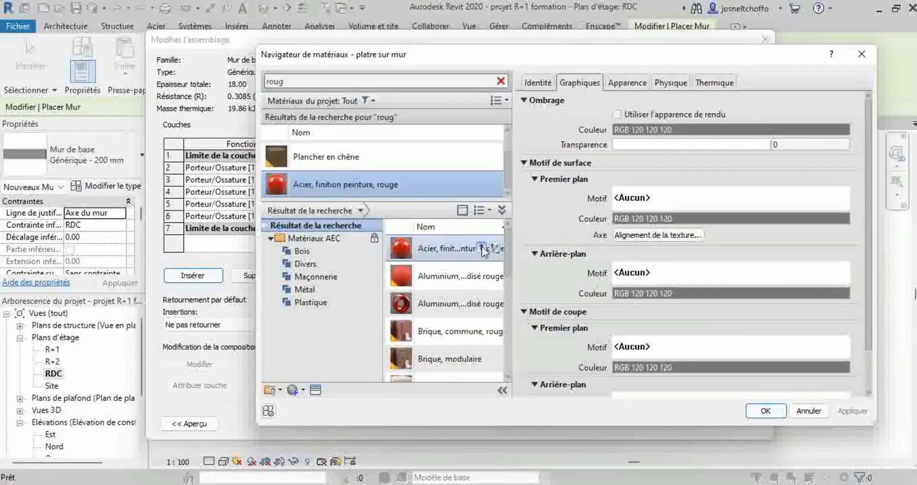
# Step: Duplicate the material Acier, finition peinture, rouge and name the copy "peinture exter"
pyautogui.rightClick(443, 184)
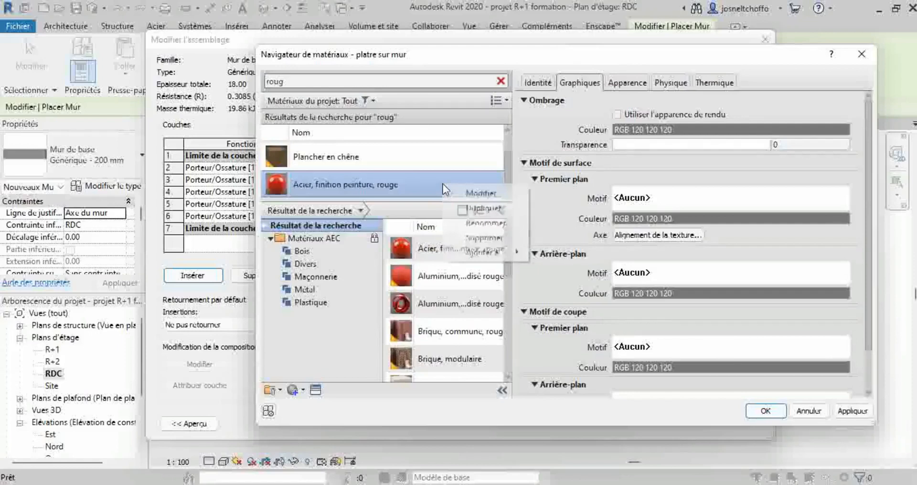
pyautogui.click(477, 206)
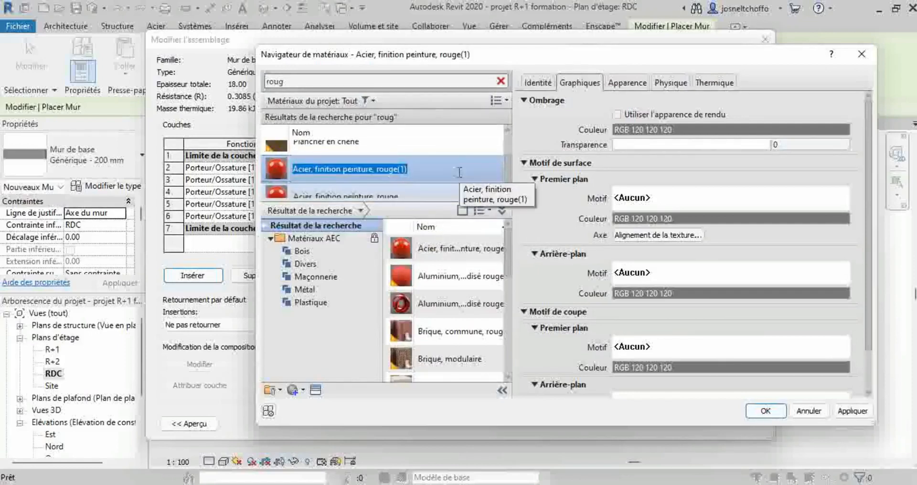
pyautogui.press('BackSpace')
pyautogui.write('p')
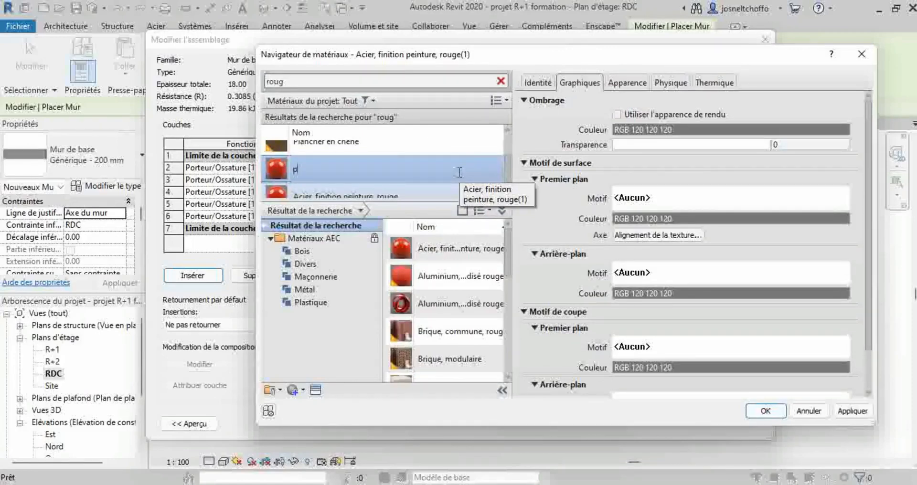
pyautogui.write('einture exter')
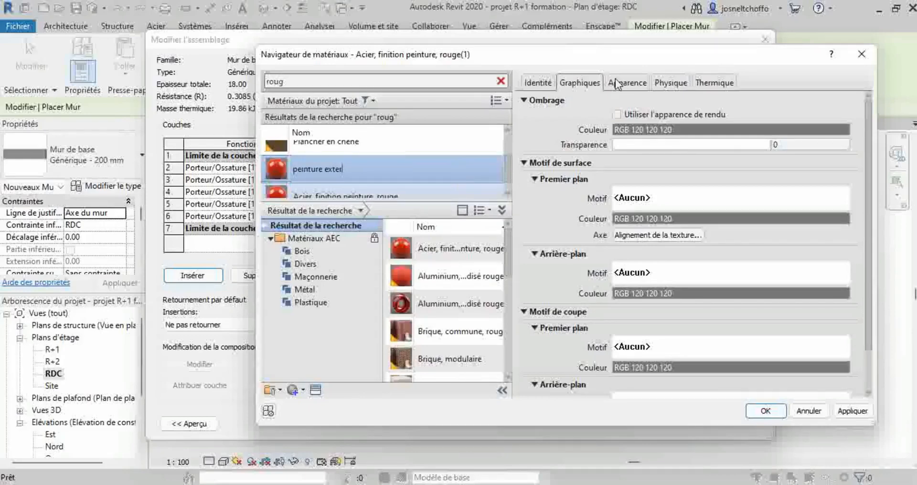
# Step: Give peinture exter its own copy of the appearance, coloured RGB 230 138 128, and assign it to the exterior 0.50 layer
pyautogui.click(629, 81)
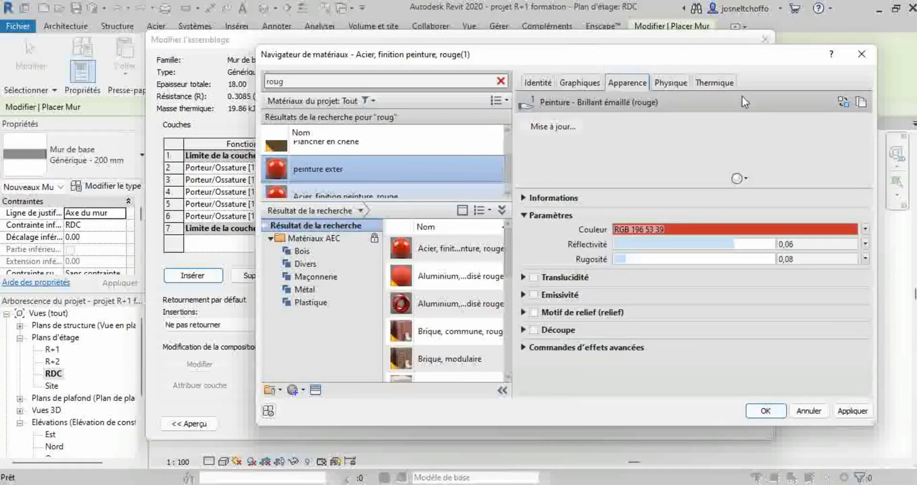
pyautogui.click(861, 102)
pyautogui.click(852, 230)
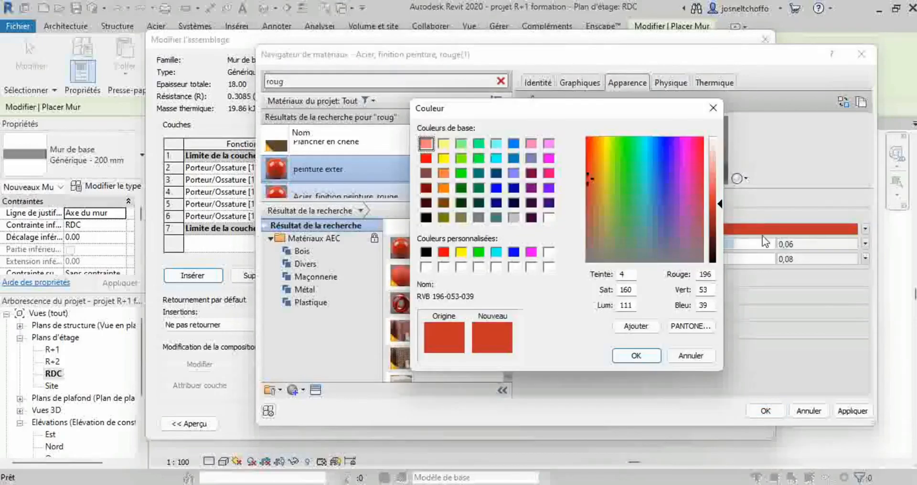
pyautogui.moveTo(721, 205); pyautogui.dragTo(716, 175)
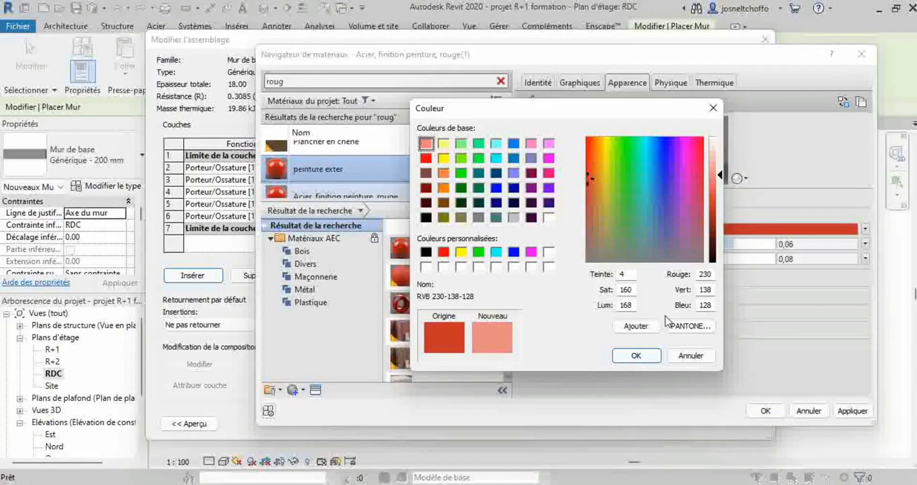
pyautogui.click(635, 357)
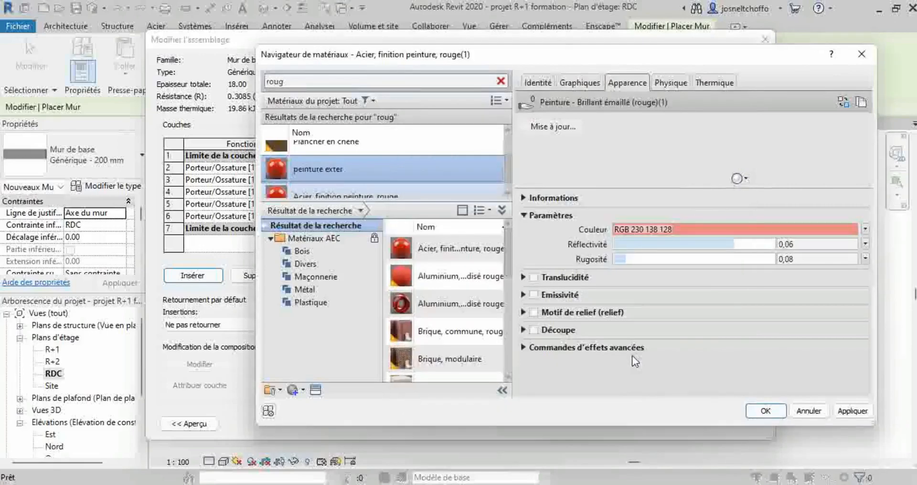
pyautogui.click(848, 411)
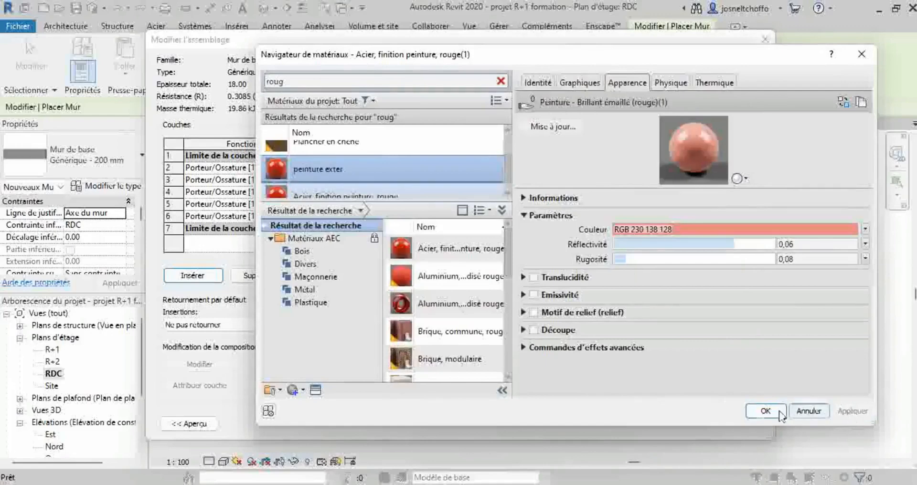
pyautogui.click(765, 411)
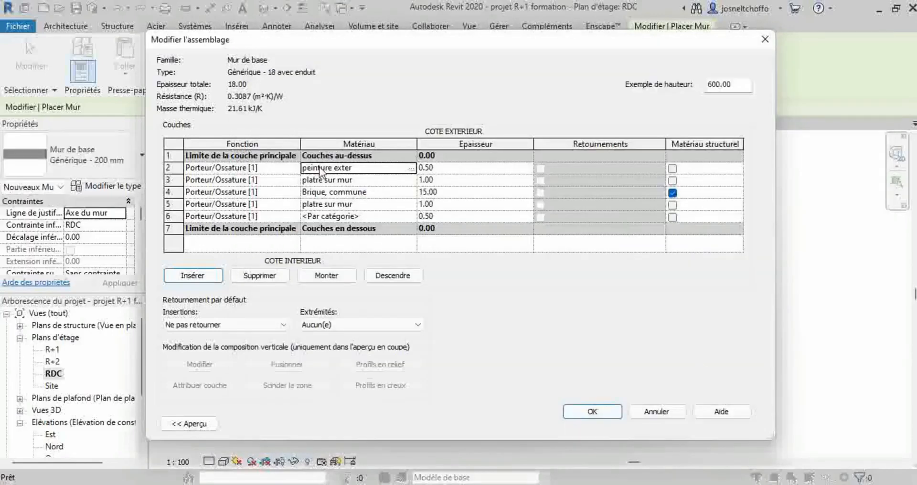
# Step: For the interior 0.50 layer, duplicate the peinture exter material and name the copy "peinture inter"
pyautogui.click(413, 218)
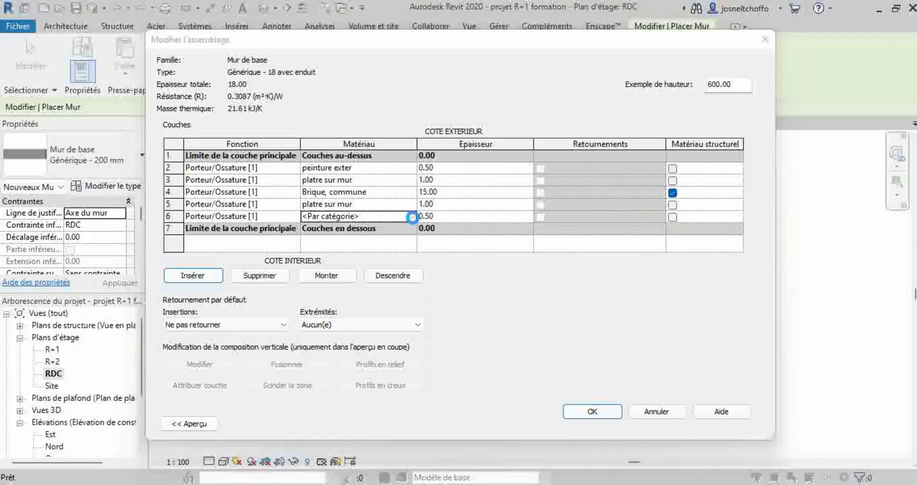
pyautogui.click(412, 219)
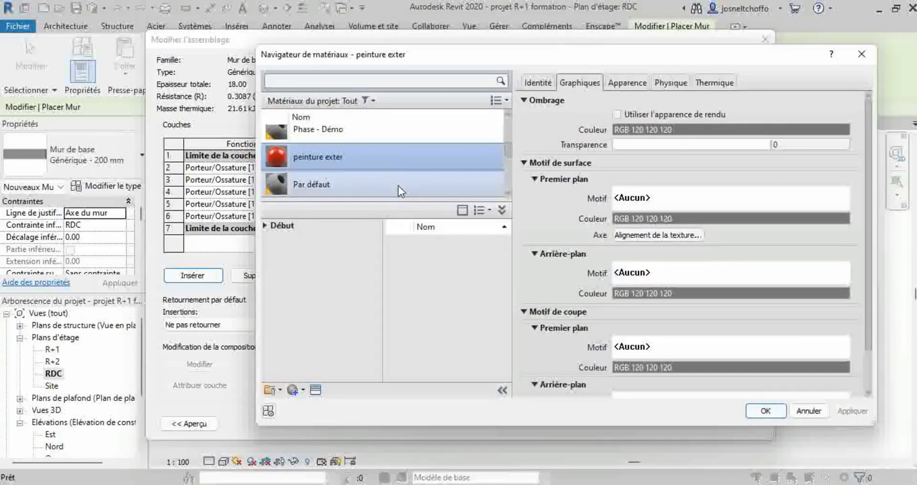
pyautogui.rightClick(372, 159)
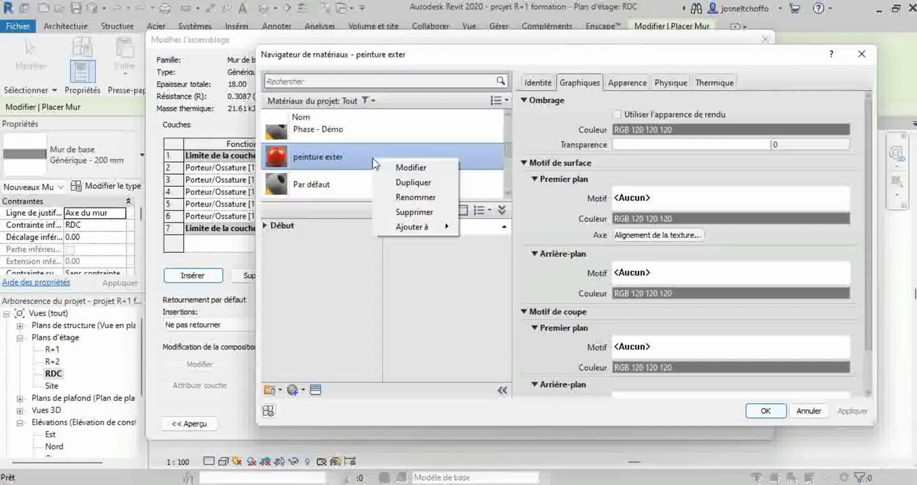
pyautogui.click(413, 183)
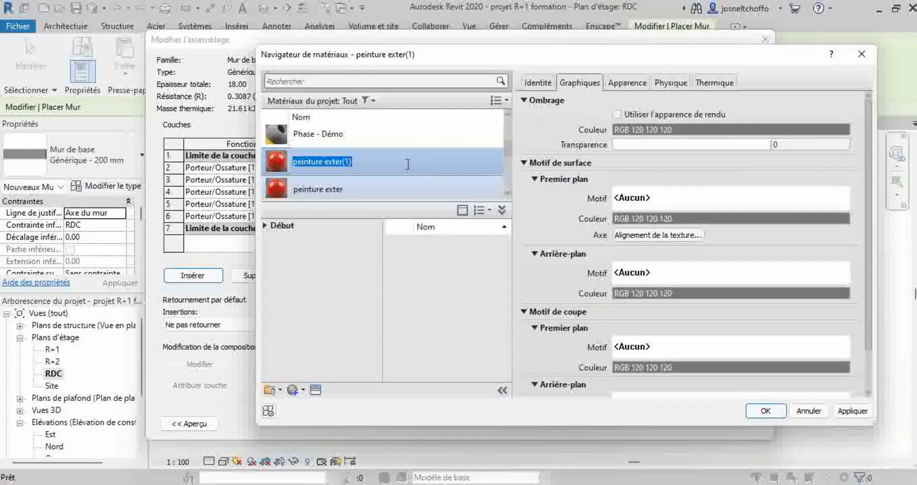
pyautogui.press('BackSpace')
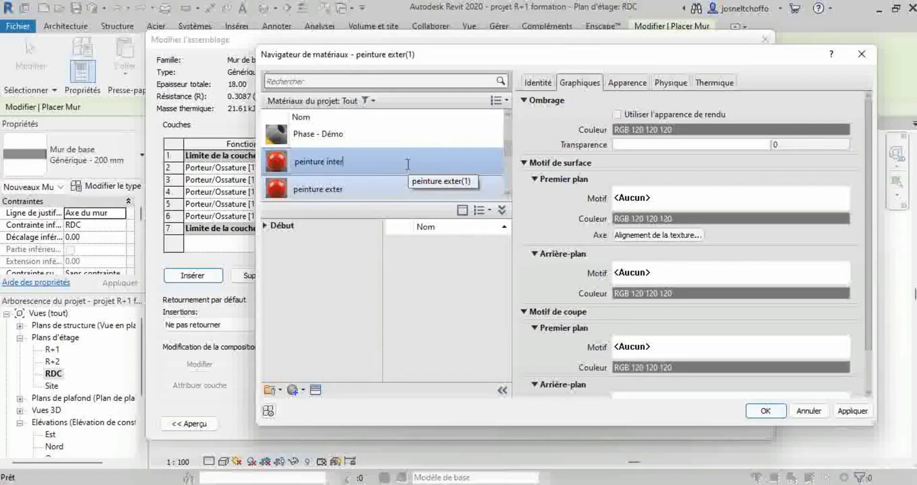
# Step: Give peinture inter its own copy of the appearance, coloured yellow RGB 255 255 121, and assign it to the interior 0.50 layer
pyautogui.click(626, 82)
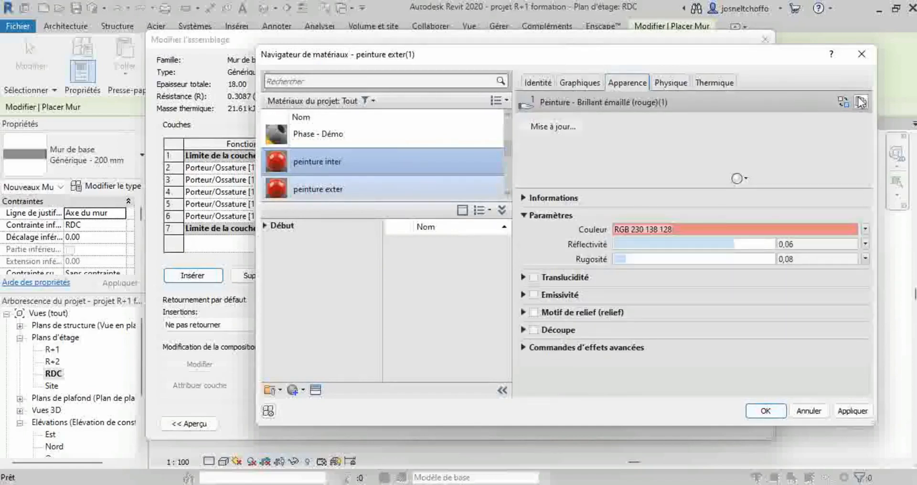
pyautogui.click(861, 102)
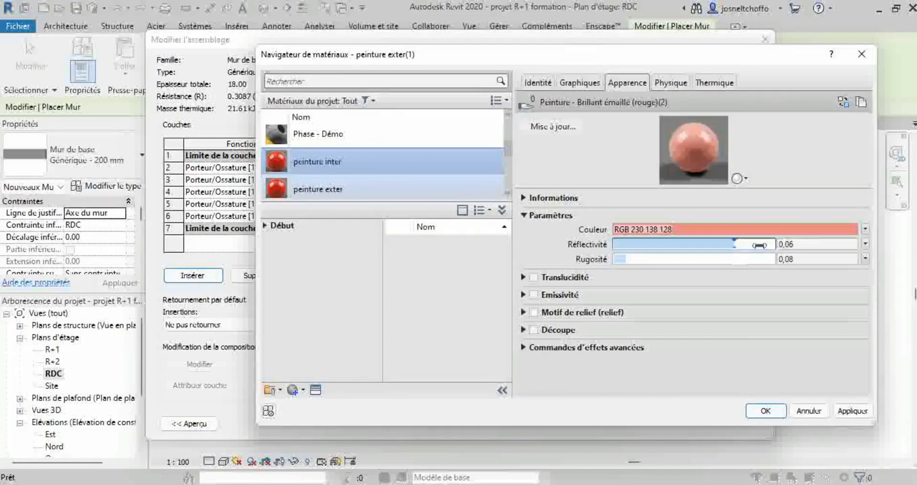
pyautogui.click(850, 229)
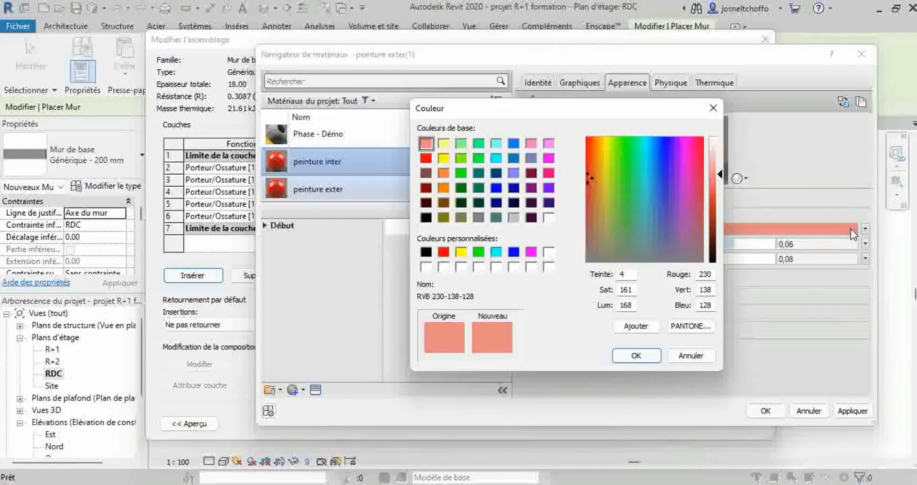
pyautogui.click(443, 158)
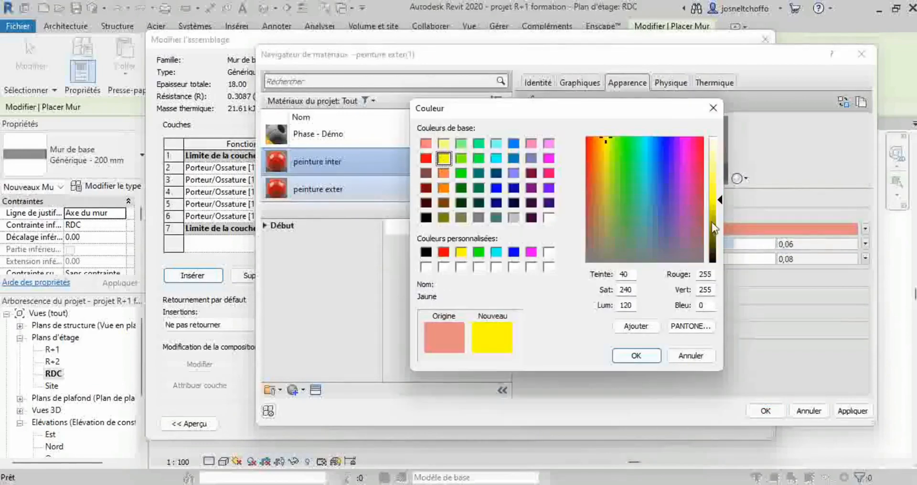
pyautogui.moveTo(720, 202); pyautogui.dragTo(718, 170)
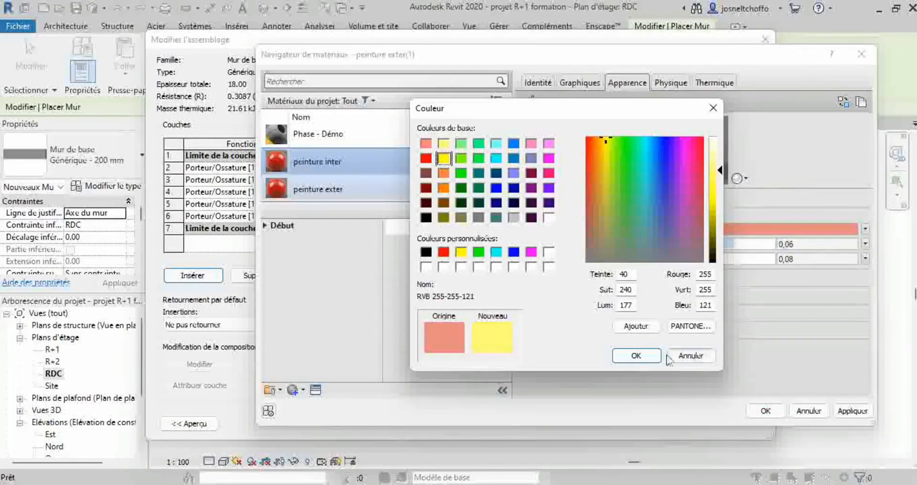
pyautogui.click(635, 356)
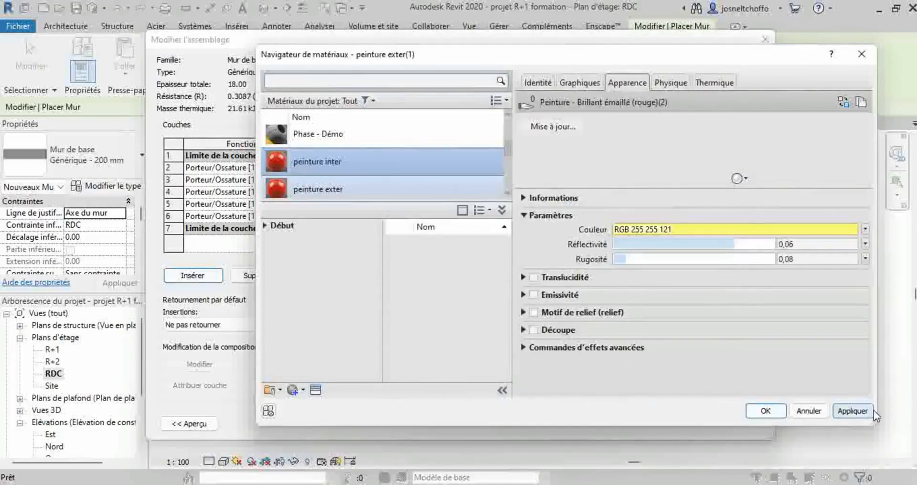
pyautogui.click(764, 411)
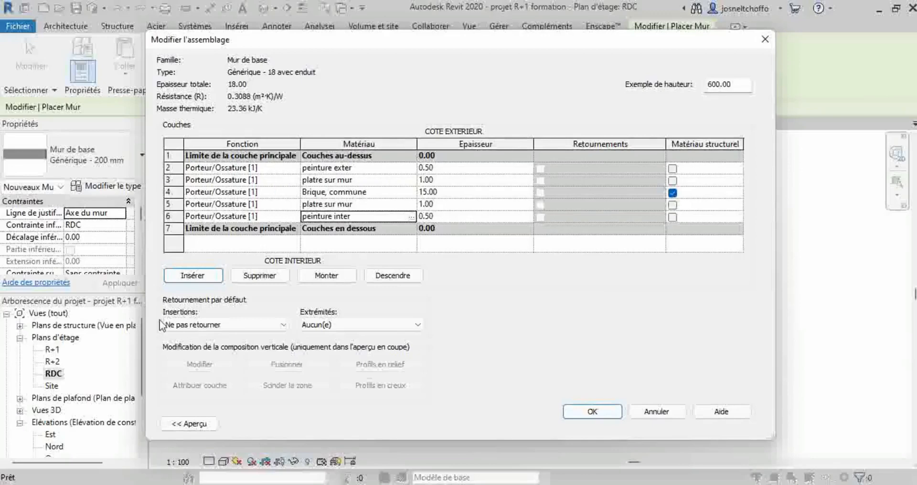
# Step: Show the wall assembly preview and set the exterior plaster layer's function to Finition 1 [4] and the exterior paint's to Finition 2 [5]
pyautogui.click(189, 424)
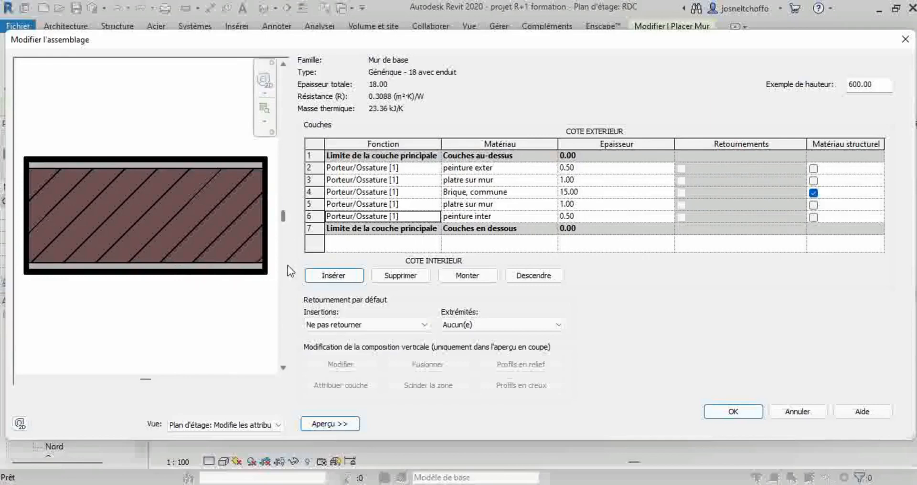
pyautogui.click(436, 181)
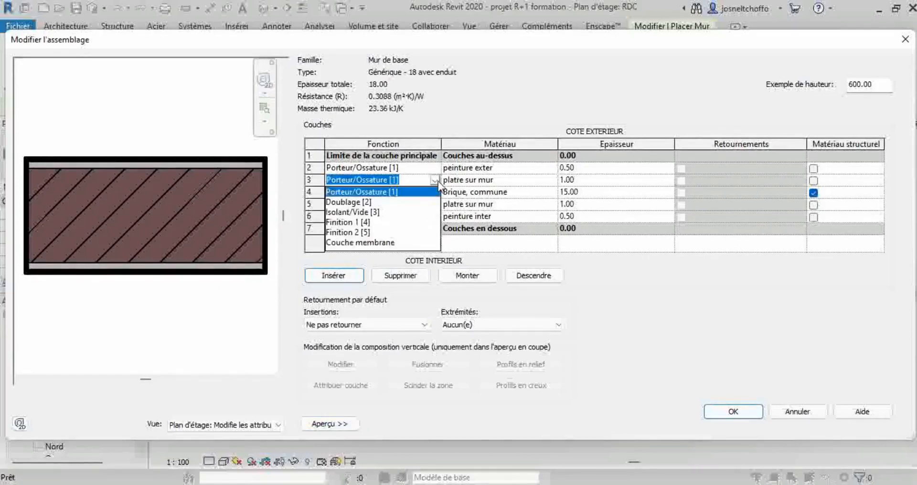
pyautogui.click(350, 222)
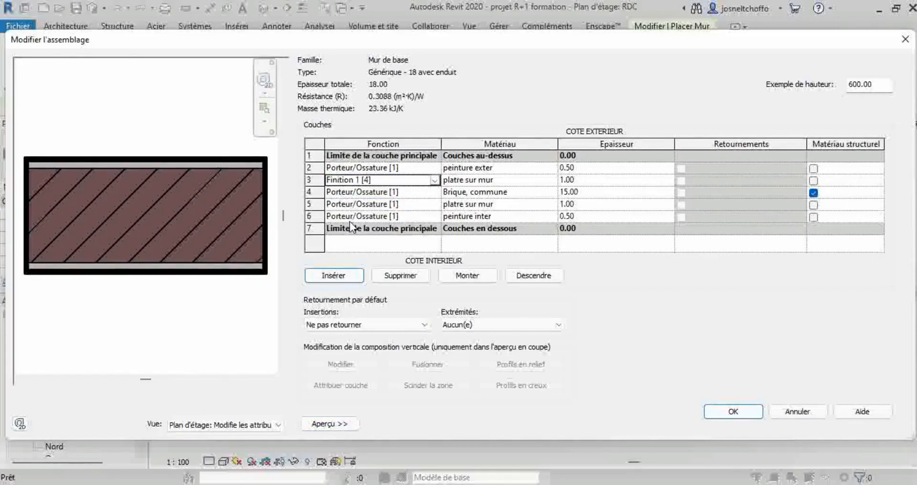
pyautogui.click(437, 169)
pyautogui.click(434, 168)
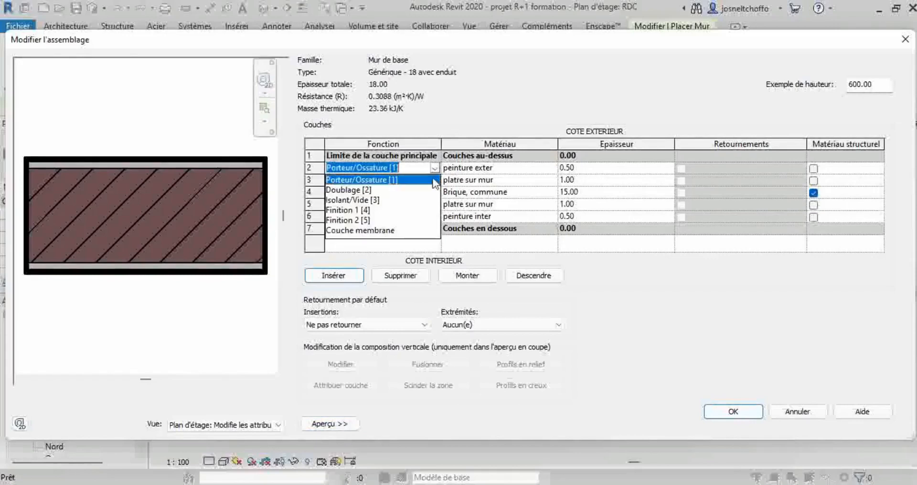
pyautogui.click(357, 220)
# Step: Set the interior plaster layer's function to Finition 1 [4] and the interior paint's to Finition 2 [5], and accept the wall type
pyautogui.click(438, 204)
pyautogui.click(436, 204)
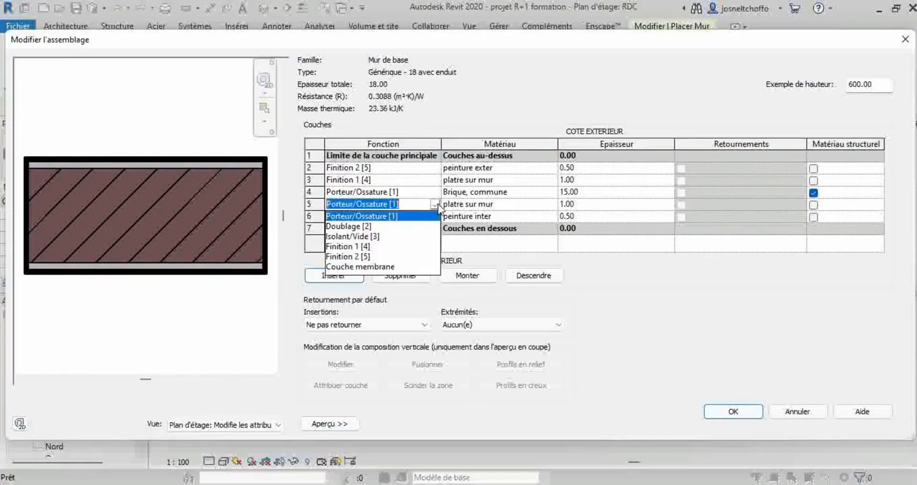
pyautogui.click(354, 246)
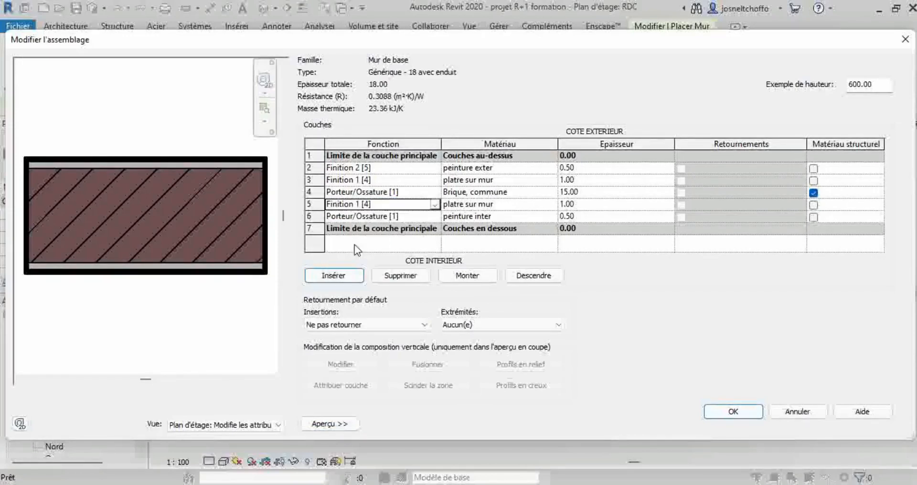
pyautogui.click(437, 215)
pyautogui.click(436, 216)
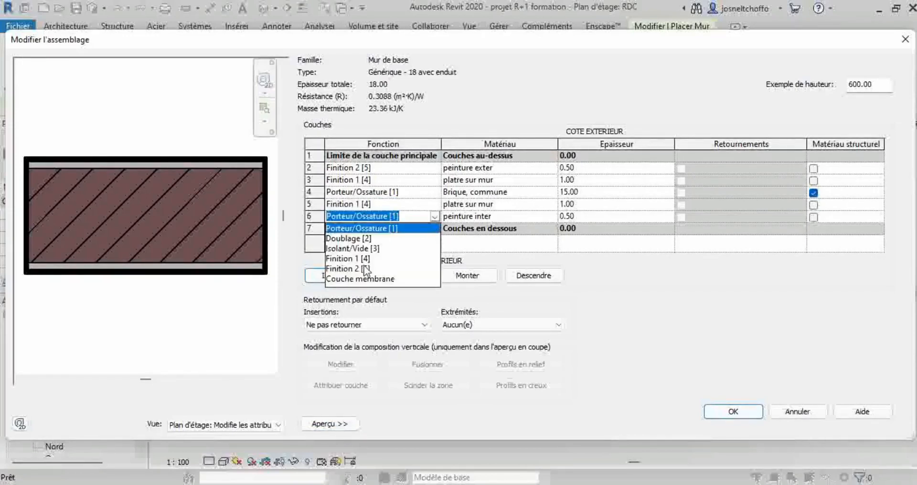
pyautogui.click(362, 266)
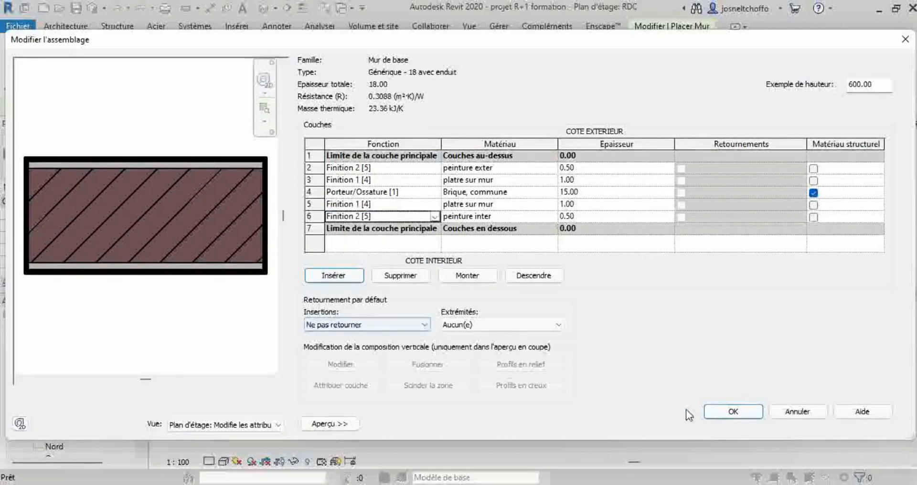
pyautogui.click(725, 412)
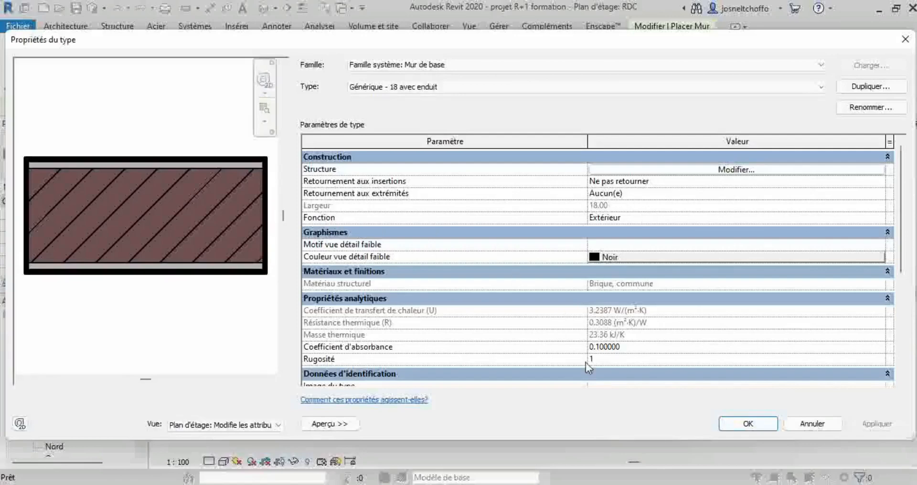
pyautogui.click(747, 424)
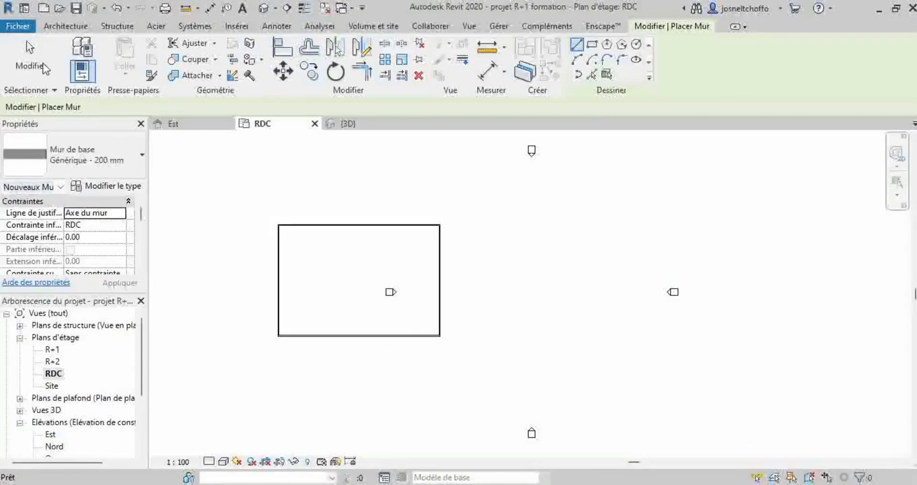
# Step: Start the Wall command and choose the wall type Générique - 18 avec enduit
pyautogui.click(59, 28)
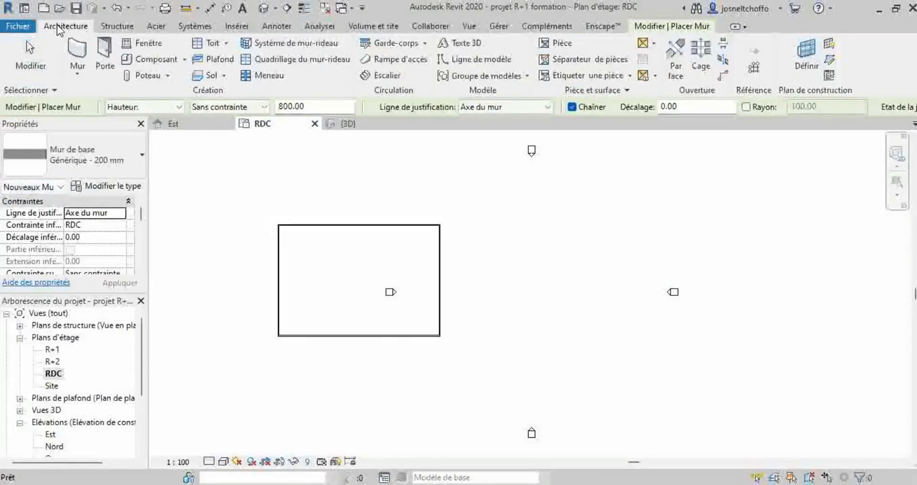
pyautogui.click(78, 48)
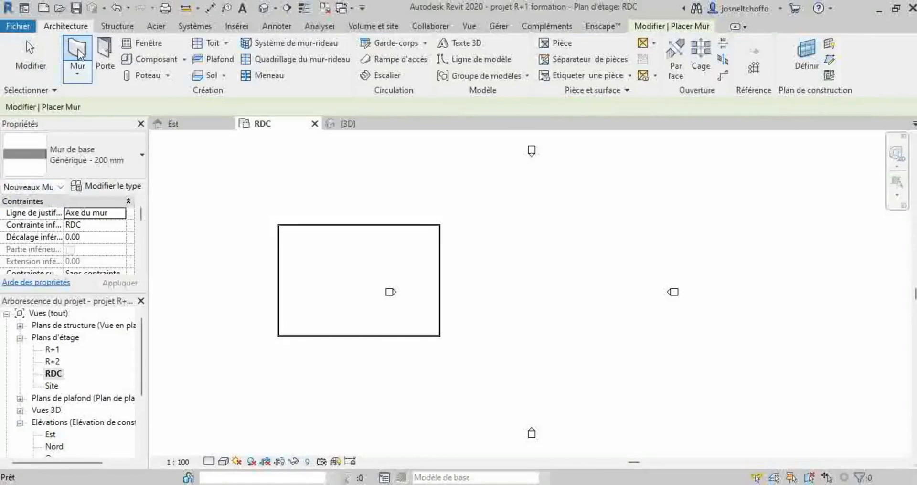
pyautogui.click(141, 156)
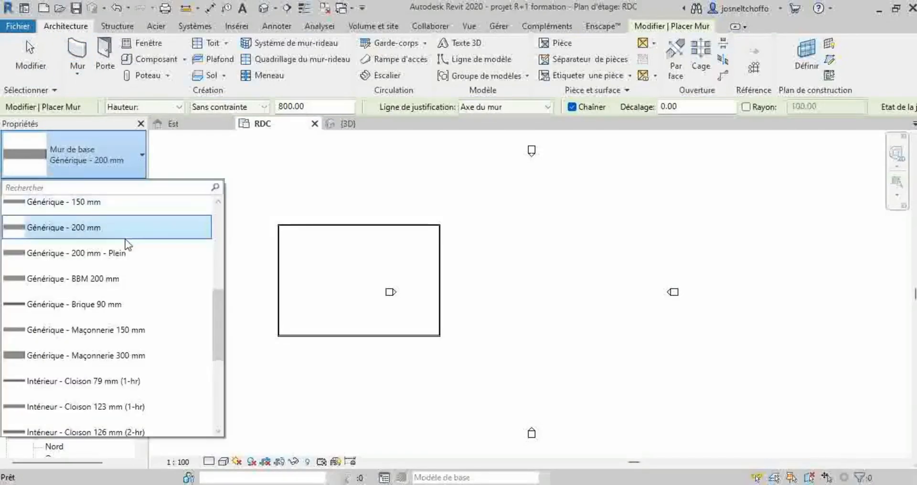
pyautogui.scroll(2, 125, 241)
pyautogui.scroll(4, 123, 236)
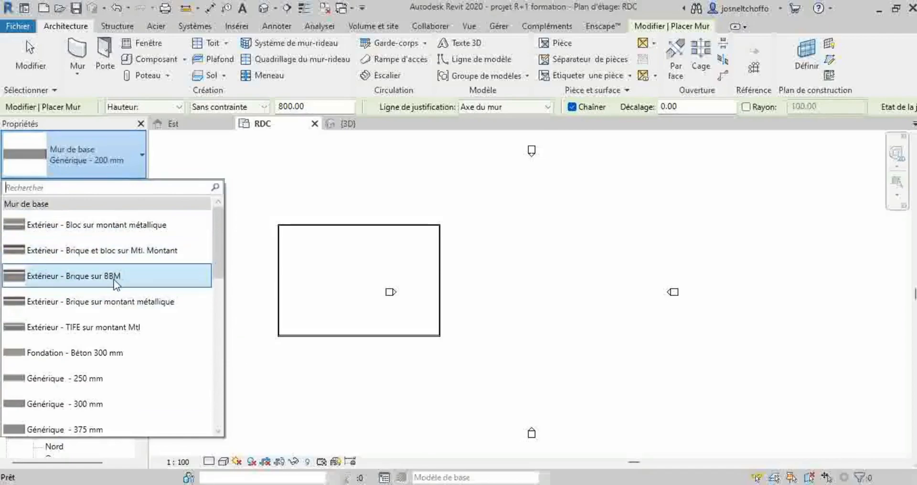
pyautogui.scroll(-4, 114, 279)
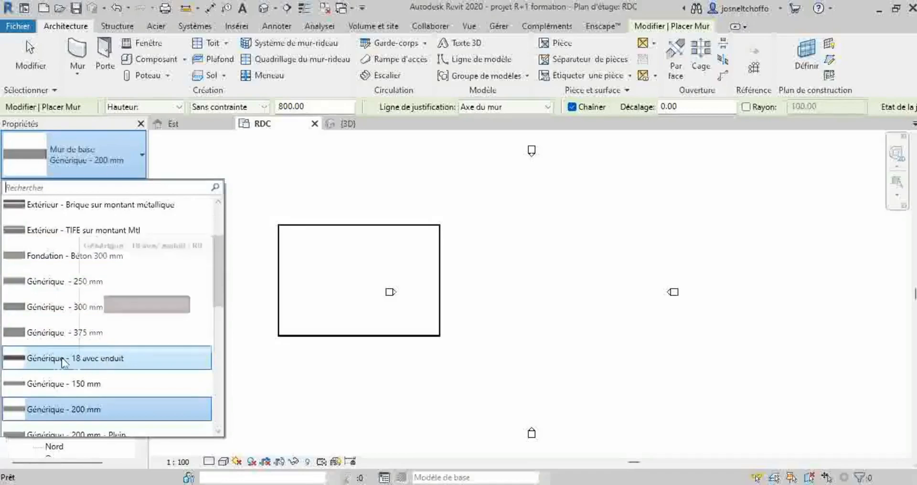
pyautogui.click(86, 363)
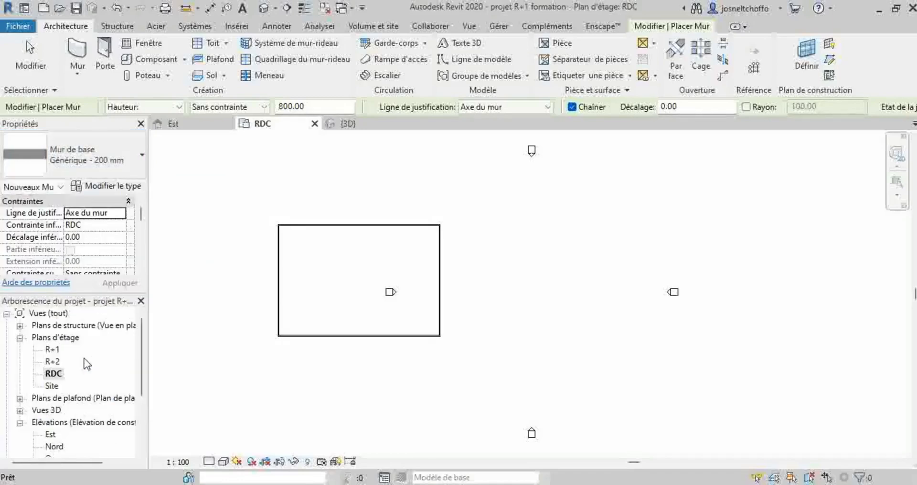
# Step: Draw a horizontal wall 250 long in the empty area to the right of the existing rectangle
pyautogui.moveTo(538, 291); pyautogui.dragTo(436, 301, button='middle')
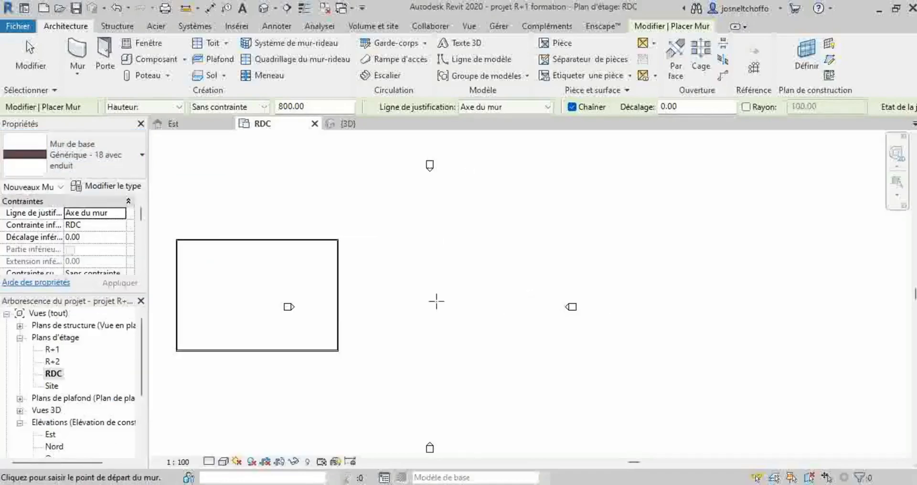
pyautogui.scroll(2, 439, 279)
pyautogui.scroll(2, 437, 281)
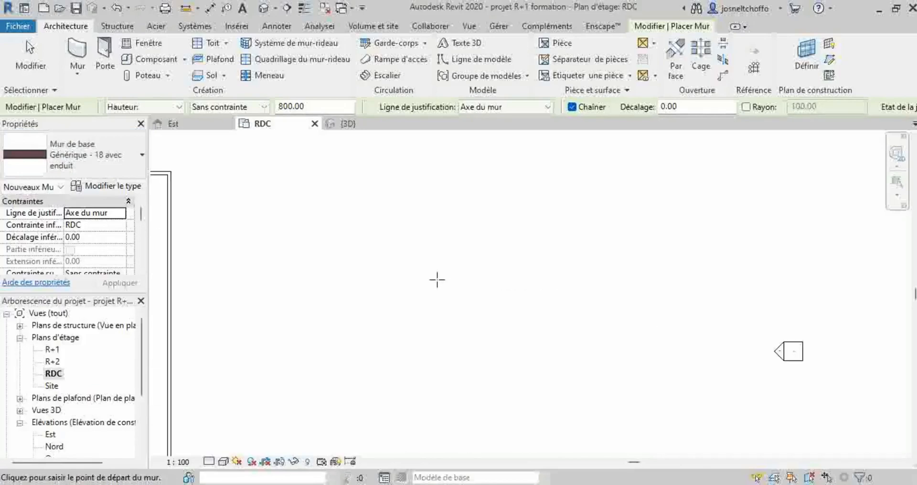
pyautogui.scroll(2, 437, 280)
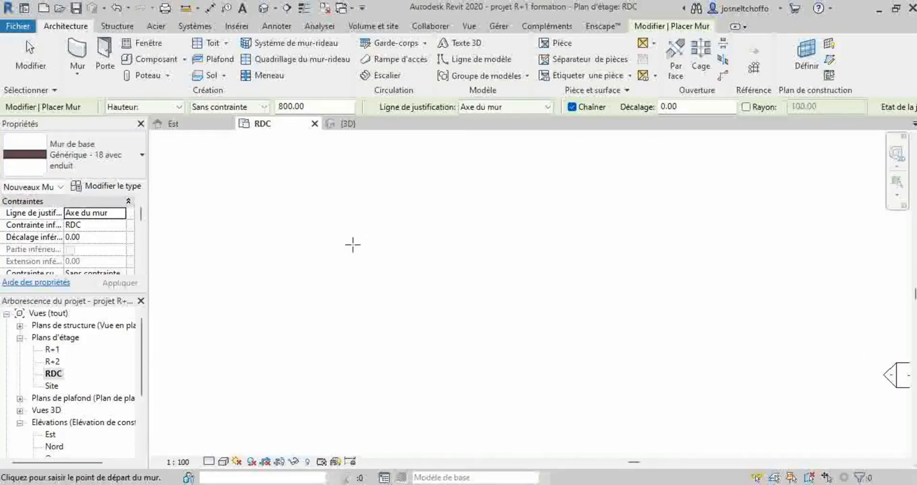
pyautogui.click(353, 244)
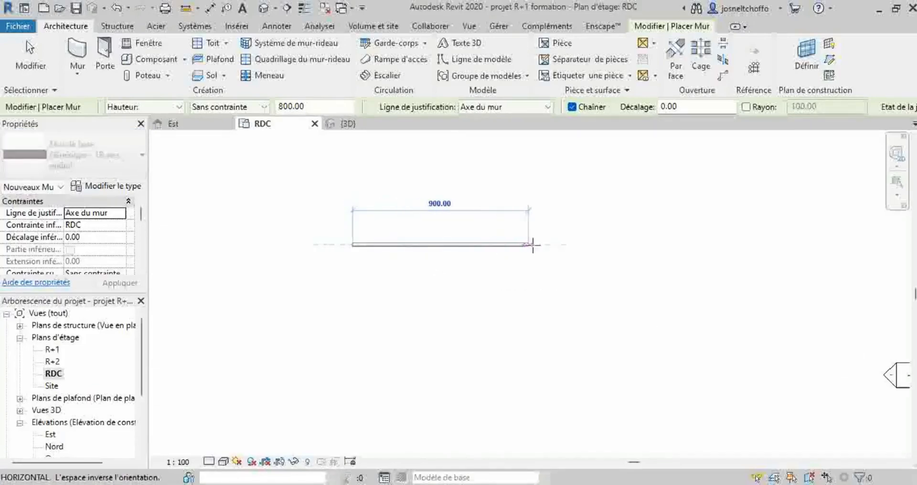
pyautogui.click(532, 244)
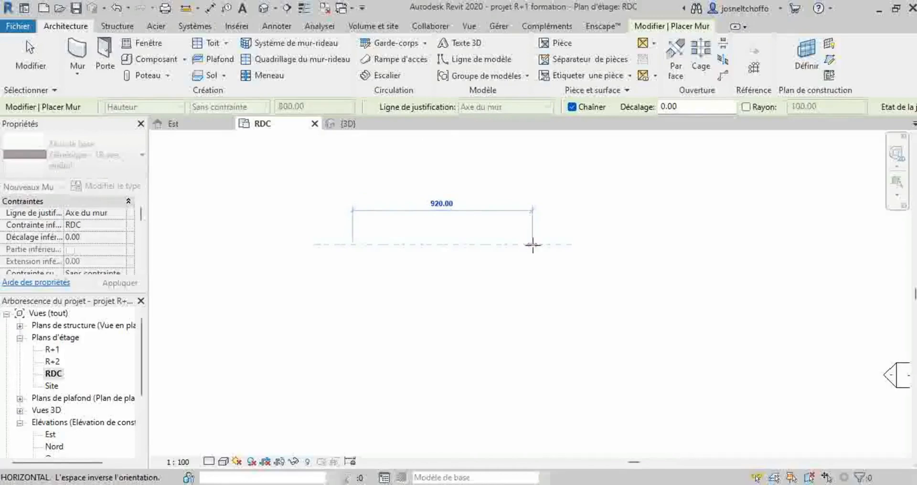
pyautogui.write('2')
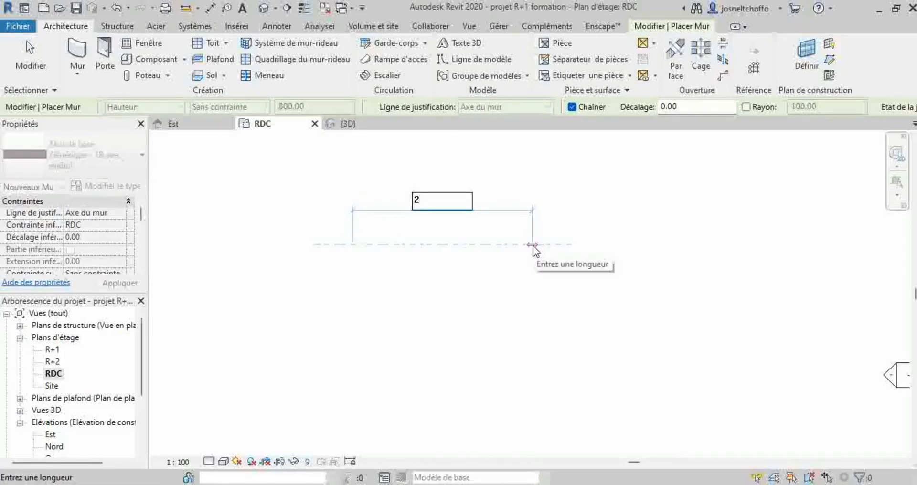
pyautogui.write('50')
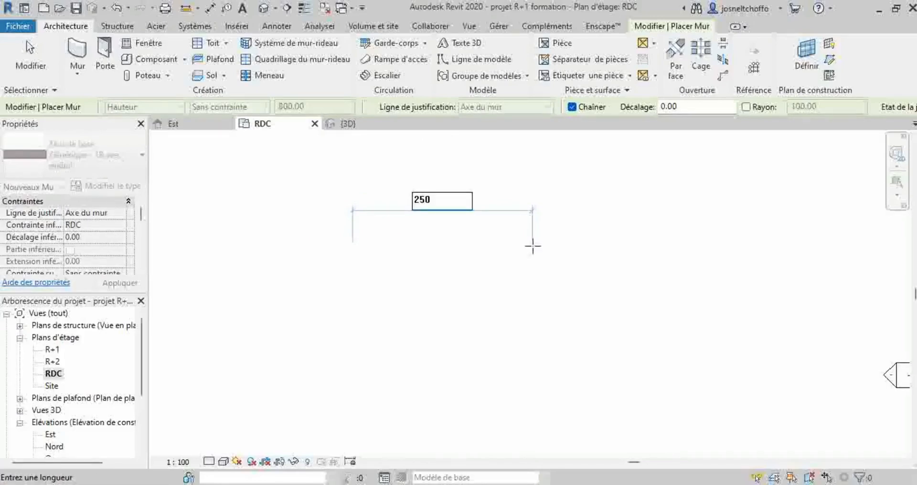
pyautogui.press('Return')
# Step: Continue with a wall 300 straight down and a parallel return wall ending in line with the first wall's start, leaving the U shape open
pyautogui.scroll(8, 532, 247)
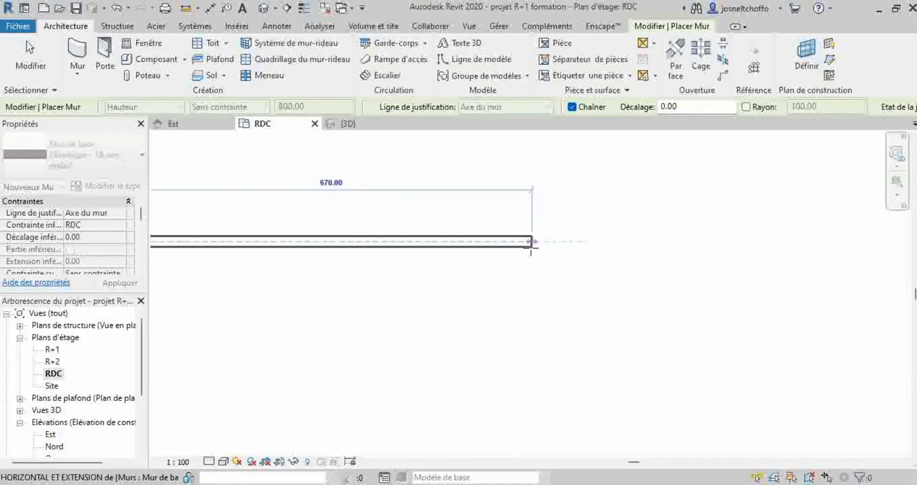
pyautogui.moveTo(448, 294)
pyautogui.mouseDown(button='middle')
pyautogui.moveTo(616, 296)
pyautogui.moveTo(743, 272)
pyautogui.mouseUp(button='middle')
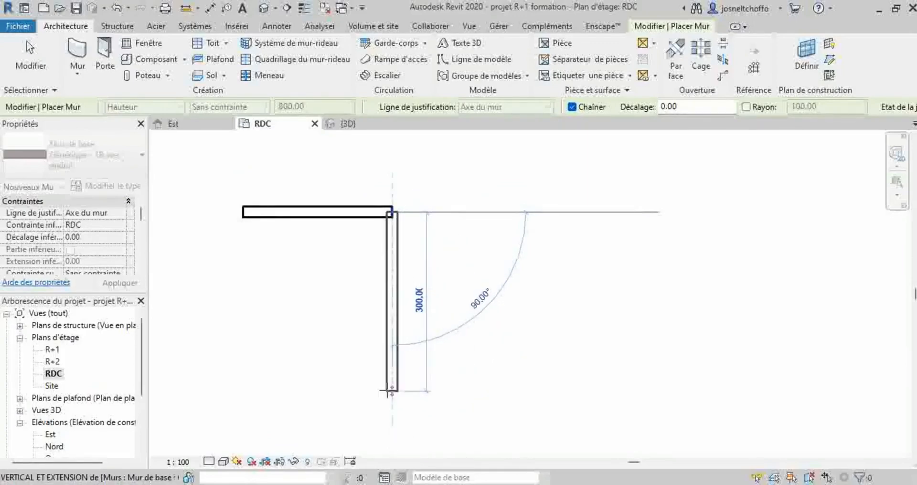
pyautogui.write('3')
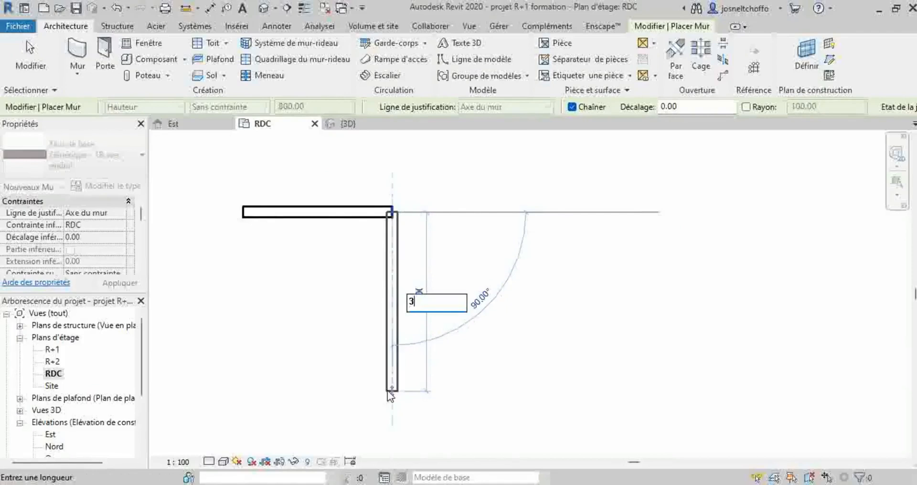
pyautogui.write('00')
pyautogui.press('Return')
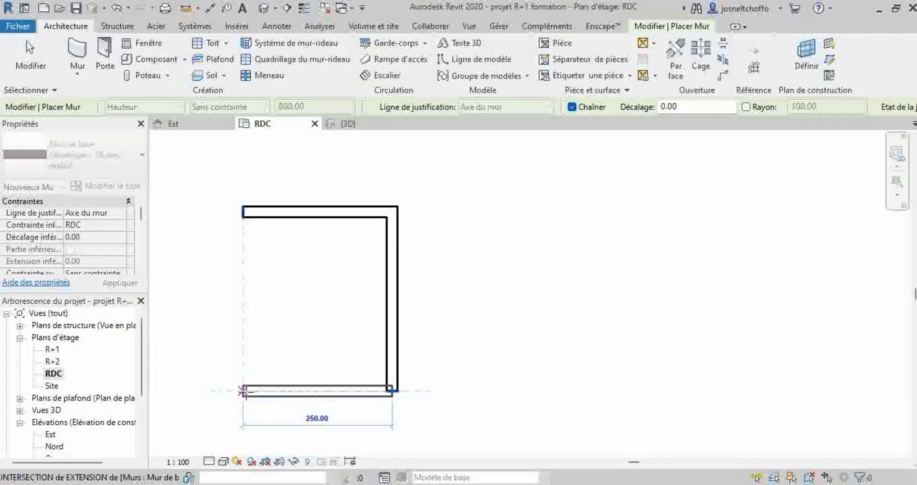
pyautogui.click(242, 391)
pyautogui.press('Escape')
pyautogui.press('Escape')
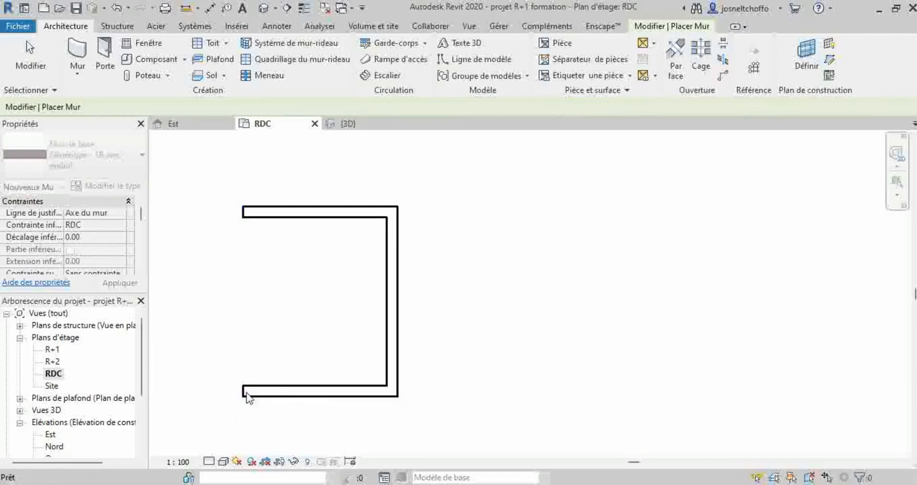
# Step: Open the default 3D view and set its visual style to Réaliste
pyautogui.click(276, 9)
pyautogui.click(285, 25)
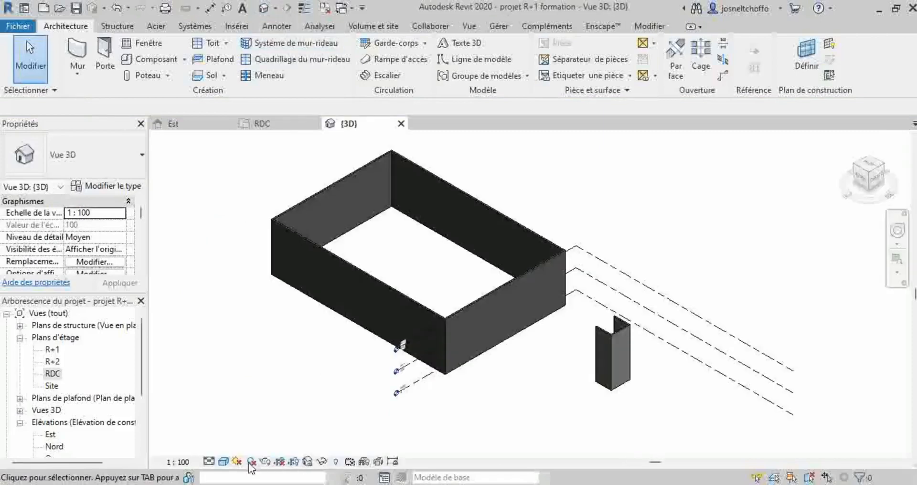
pyautogui.click(225, 466)
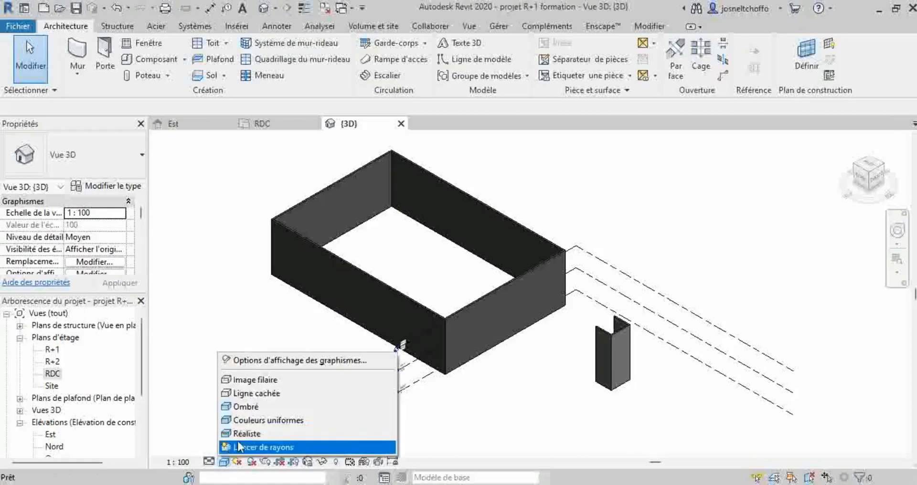
pyautogui.click(243, 432)
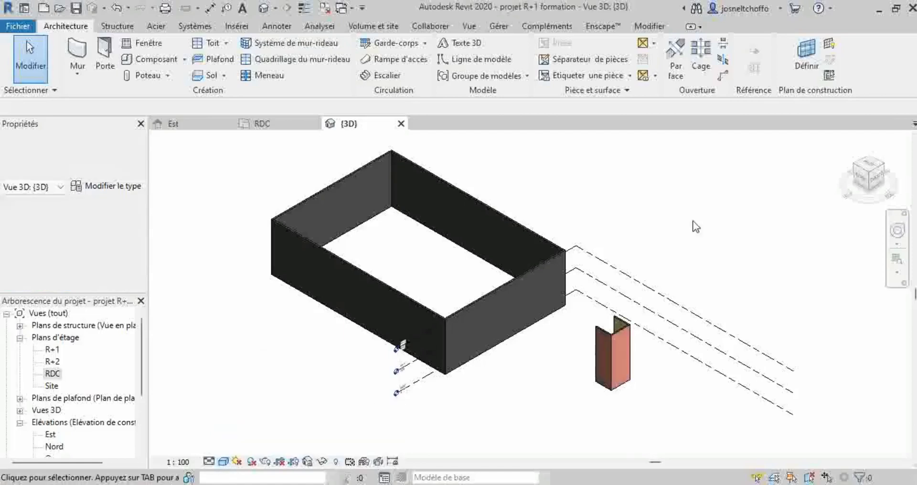
pyautogui.scroll(-3, 692, 239)
pyautogui.moveTo(675, 342); pyautogui.dragTo(542, 370, button='middle')
pyautogui.scroll(2, 542, 371)
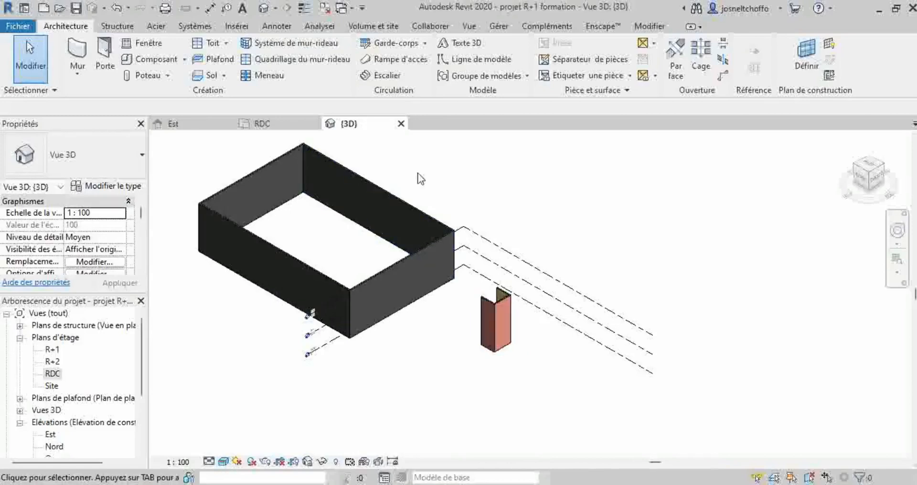
# Step: Delete the long rear wall of the large grey rectangle in the 3D view
pyautogui.moveTo(425, 150); pyautogui.dragTo(396, 209)
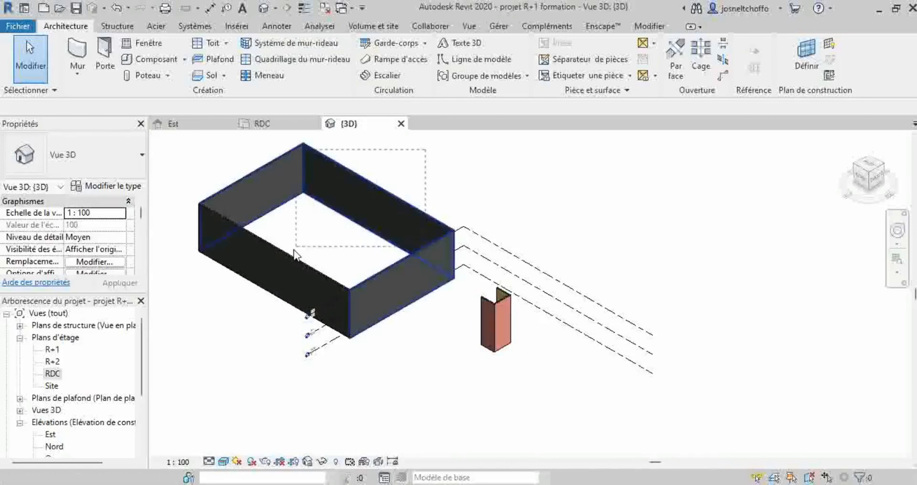
pyautogui.click(347, 201)
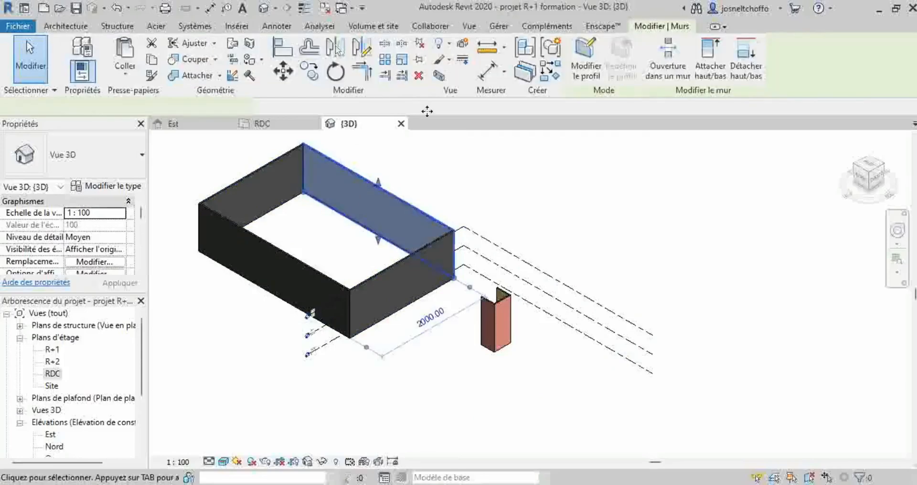
pyautogui.click(419, 76)
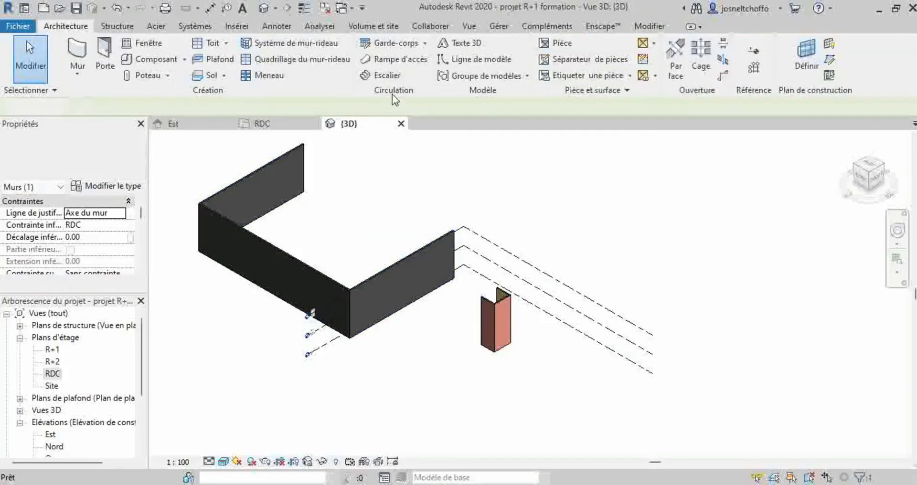
# Step: In the RDC floor plan, delete the right and bottom walls of the old large rectangle
pyautogui.click(262, 124)
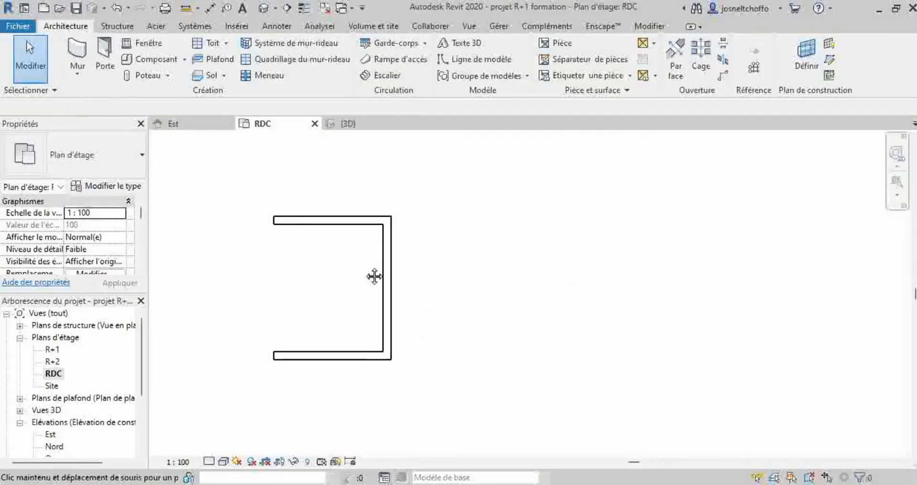
pyautogui.moveTo(374, 276); pyautogui.dragTo(454, 266, button='middle')
pyautogui.scroll(-5, 445, 268)
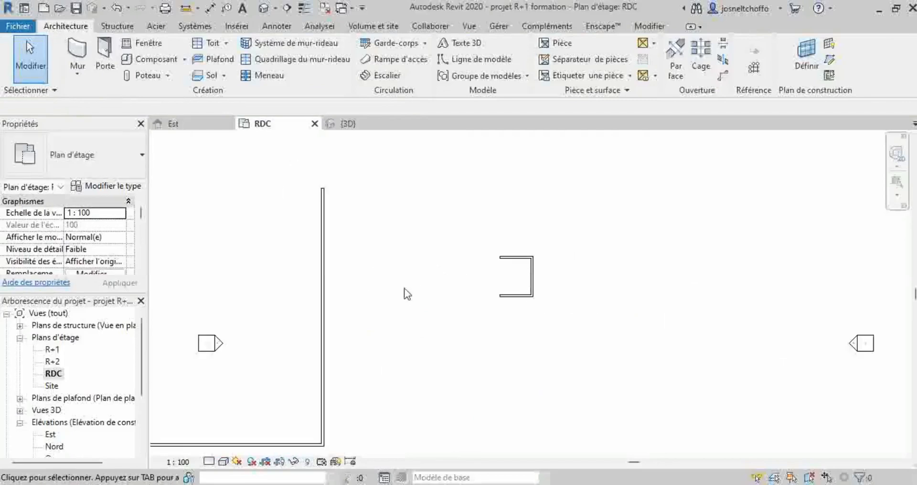
pyautogui.moveTo(404, 287); pyautogui.dragTo(457, 266, button='middle')
pyautogui.scroll(-2, 457, 267)
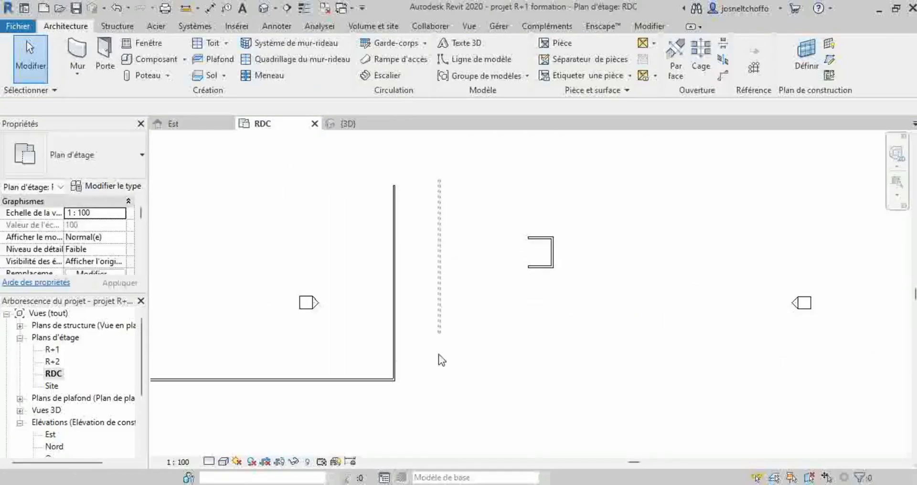
pyautogui.moveTo(442, 360); pyautogui.dragTo(371, 390)
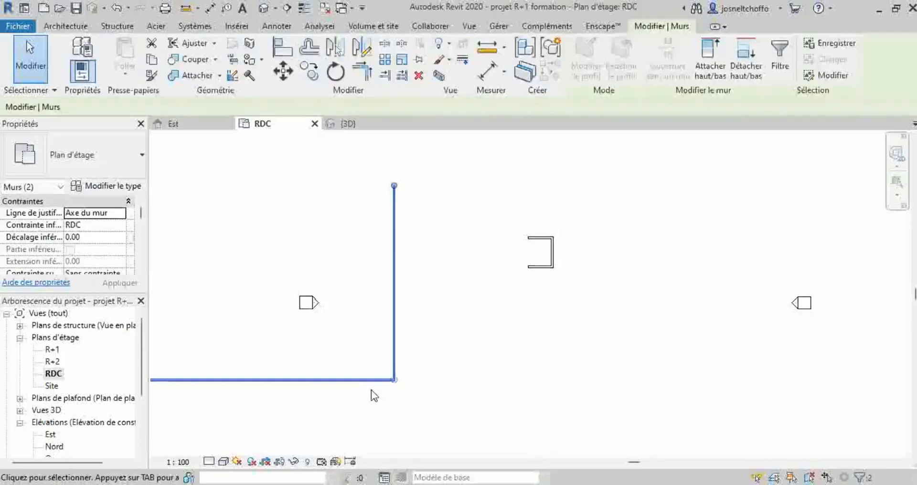
pyautogui.press('Delete')
# Step: Delete the last remaining vertical wall of the old rectangle, keeping only the small U-shaped walls
pyautogui.moveTo(235, 302); pyautogui.dragTo(496, 306, button='middle')
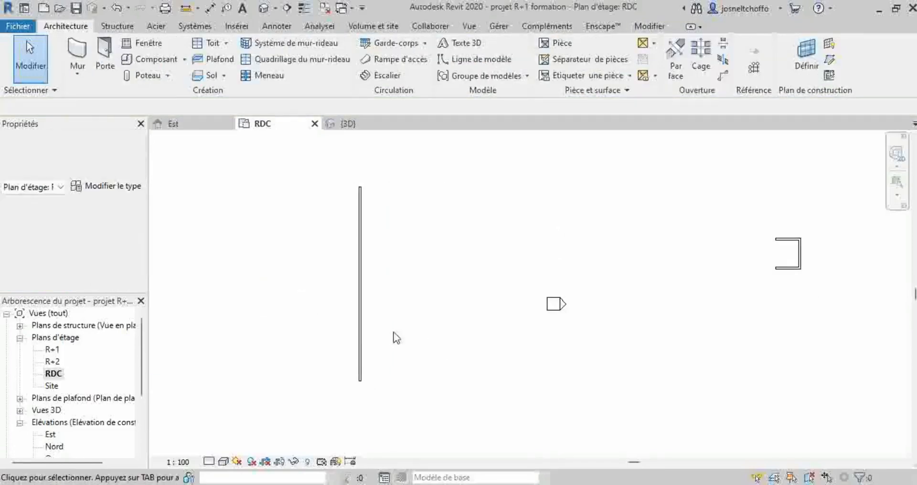
pyautogui.click(361, 340)
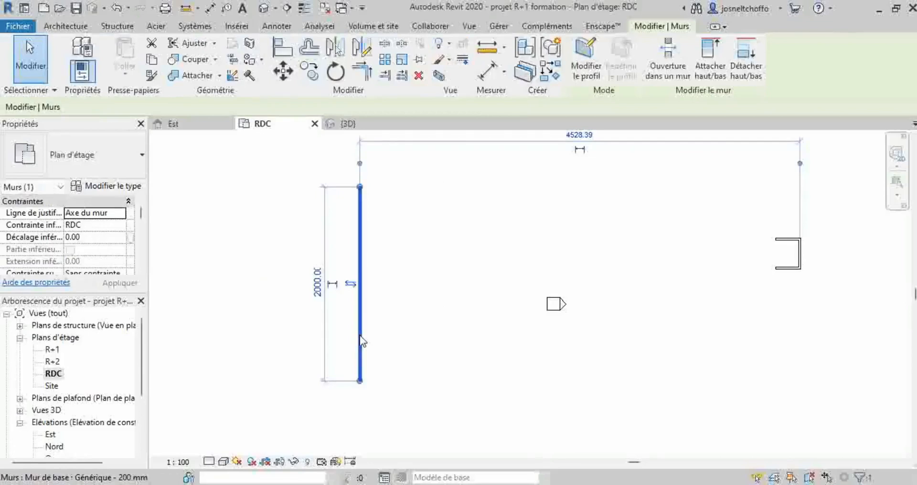
pyautogui.click(418, 75)
pyautogui.moveTo(727, 320); pyautogui.dragTo(610, 314, button='middle')
pyautogui.scroll(3, 644, 315)
pyautogui.moveTo(649, 242); pyautogui.dragTo(592, 306, button='middle')
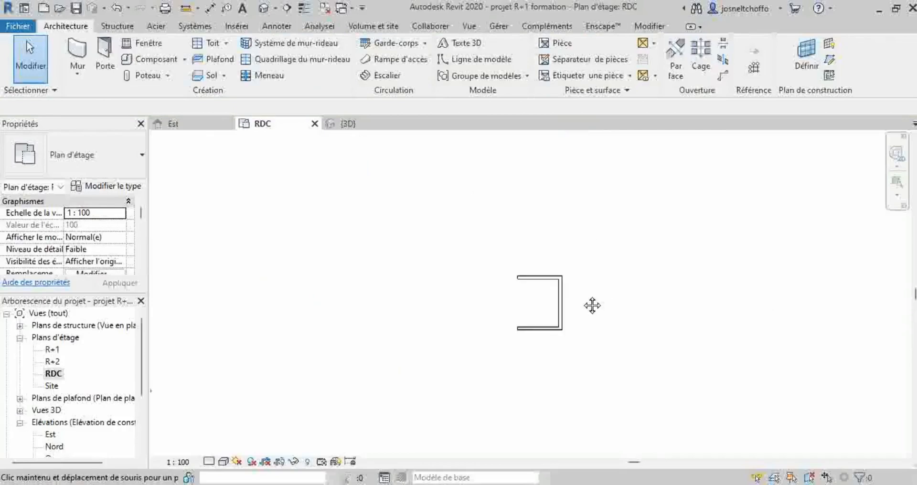
pyautogui.scroll(2, 592, 297)
# Step: Examine the U-shaped walls in the 3D view from several sides, including the exterior and interior paint colours and the wall ends
pyautogui.click(365, 122)
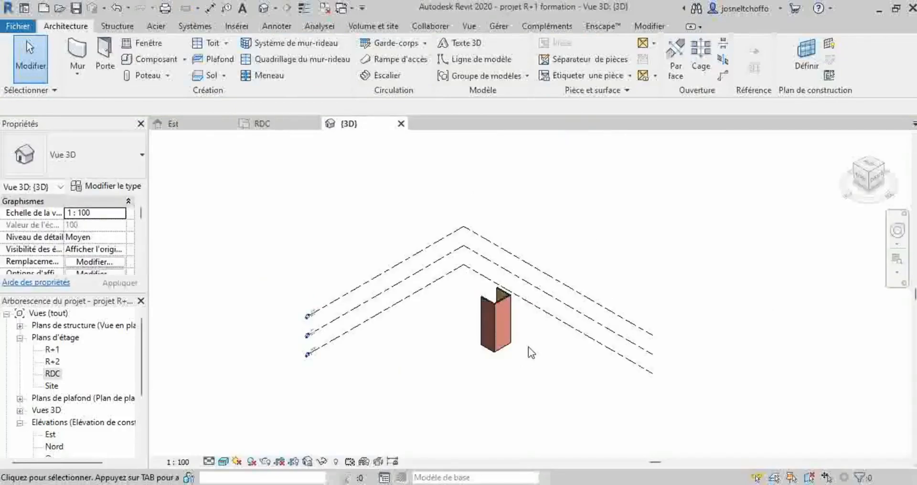
pyautogui.scroll(3, 527, 348)
pyautogui.scroll(2, 526, 348)
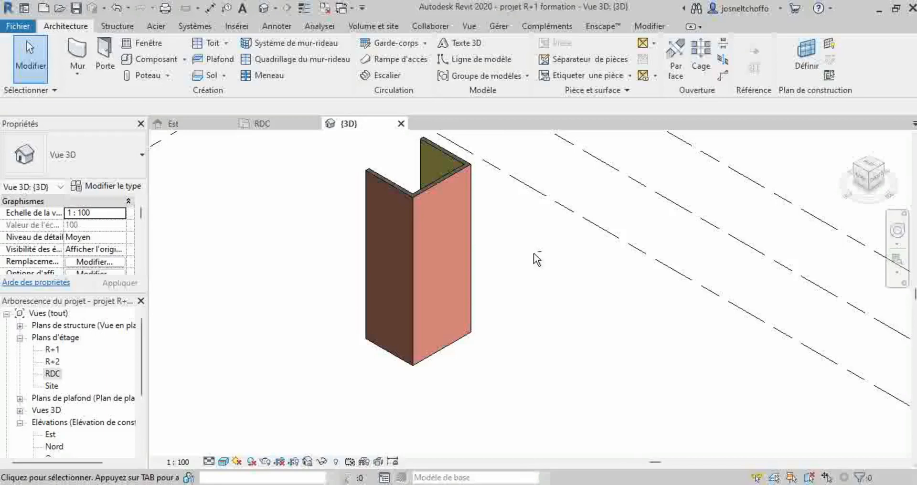
pyautogui.keyDown('shift'); pyautogui.moveTo(535, 258); pyautogui.dragTo(336, 197, button='middle'); pyautogui.keyUp('shift')
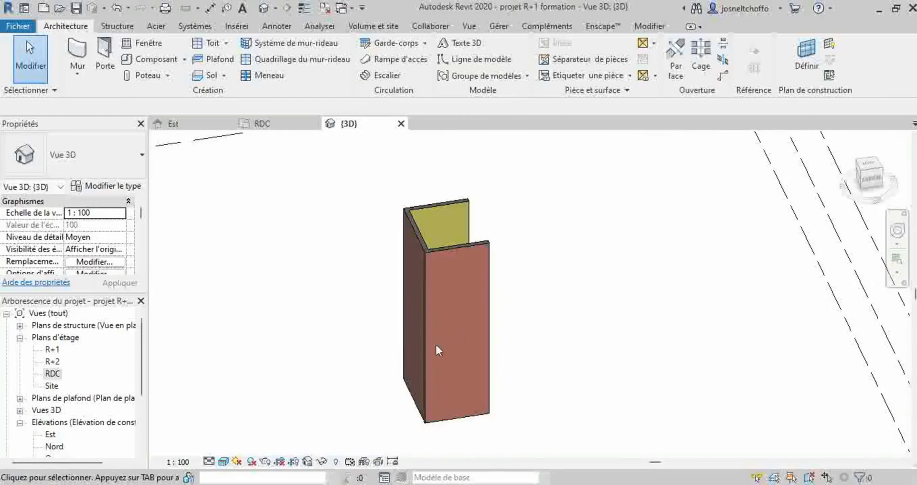
pyautogui.keyDown('shift'); pyautogui.moveTo(583, 328); pyautogui.dragTo(434, 357, button='middle'); pyautogui.keyUp('shift')
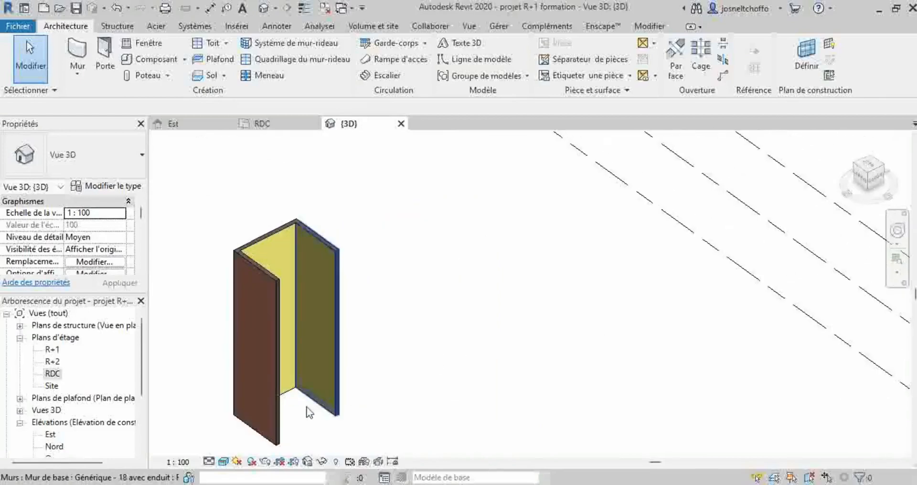
pyautogui.moveTo(307, 409); pyautogui.dragTo(381, 397, button='middle')
pyautogui.scroll(5, 381, 396)
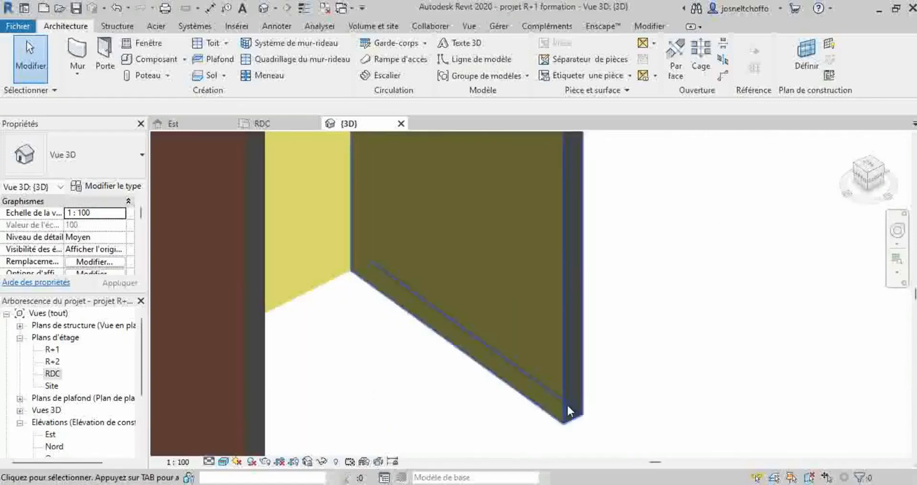
pyautogui.scroll(-4, 645, 362)
pyautogui.scroll(-2, 645, 359)
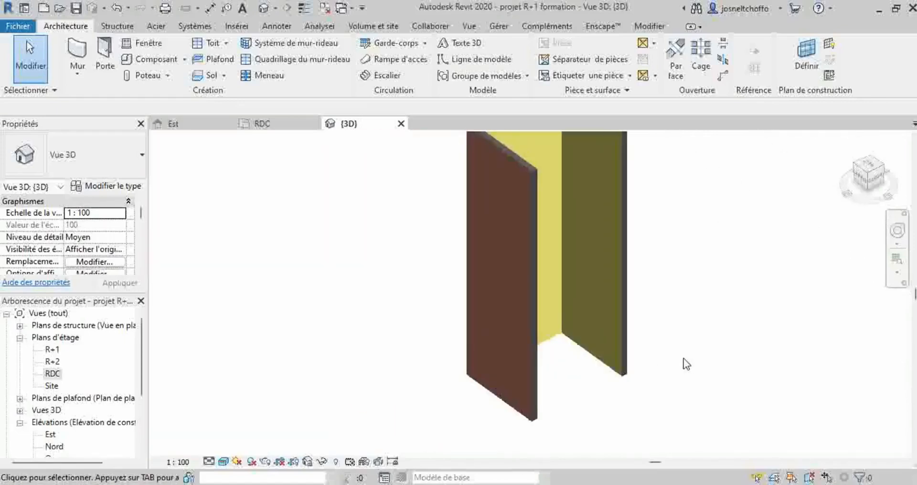